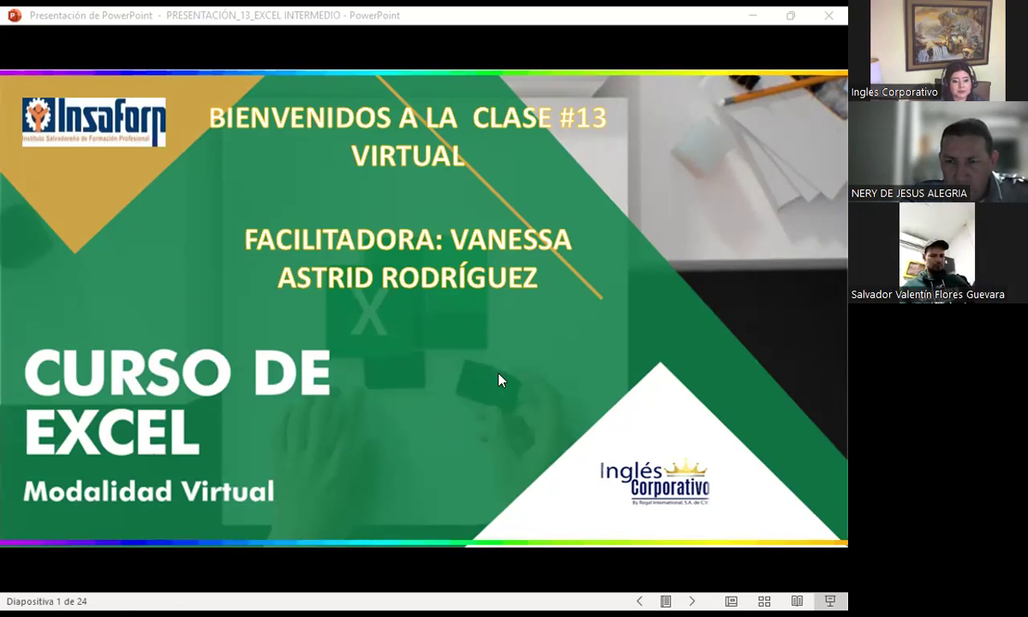
Switch from the class #13 PowerPoint slideshow to the Firefox course lesson
{"action": "key", "text": "alt+Tab"}
Go from lesson 3.5 Consolidar datos to the 'Foro de discusión y preguntas clase #13' unit
{"action": "scroll", "coordinate": [436, 385], "scroll_direction": "down", "scroll_amount": 1}
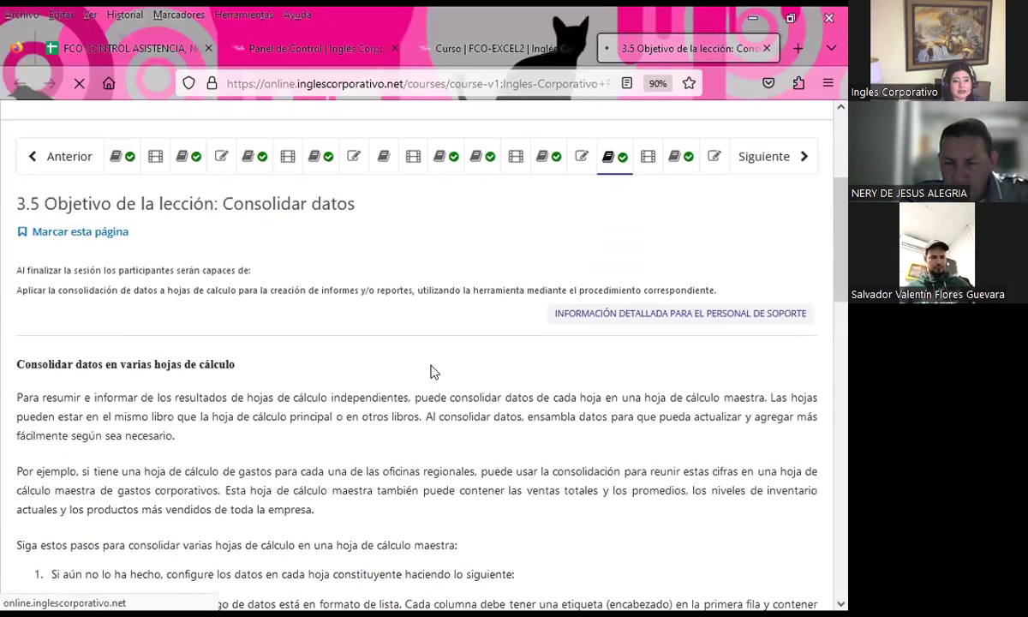
{"action": "scroll", "coordinate": [432, 370], "scroll_direction": "up", "scroll_amount": 3}
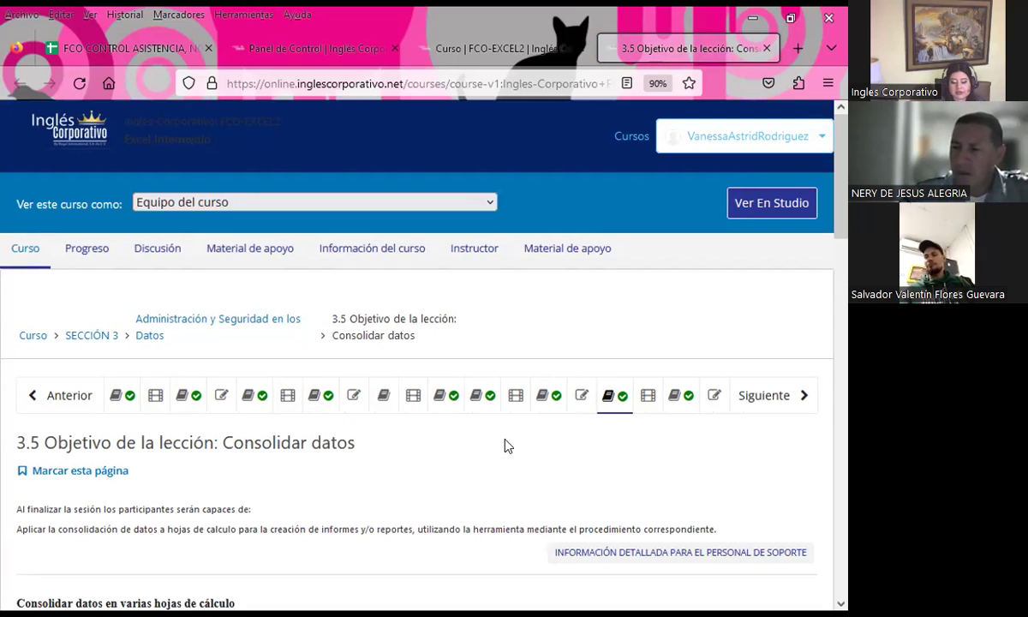
{"action": "scroll", "coordinate": [419, 474], "scroll_direction": "down", "scroll_amount": 1}
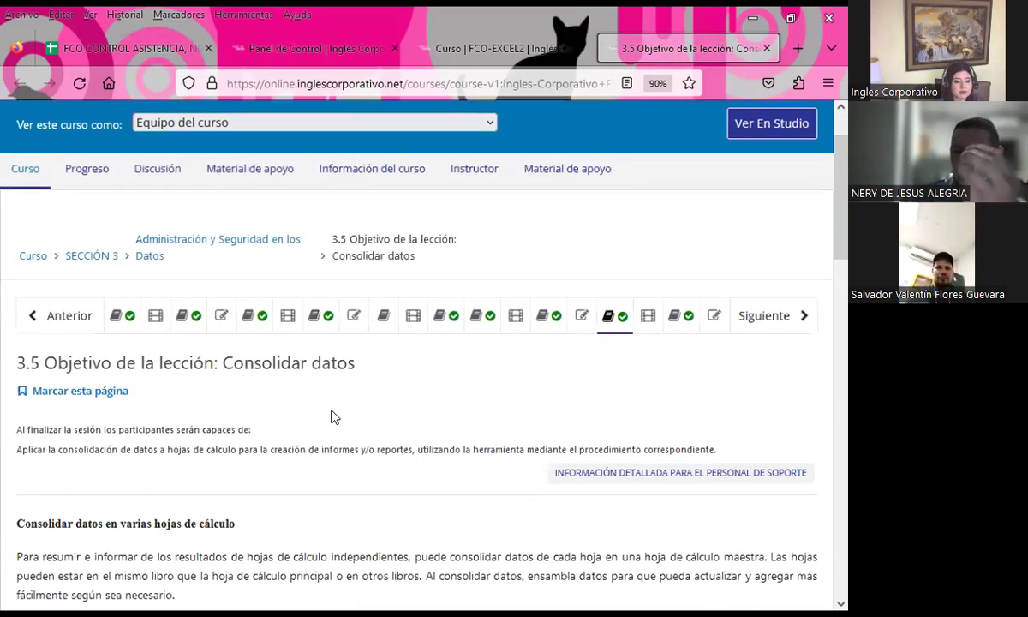
{"action": "left_click", "coordinate": [438, 322]}
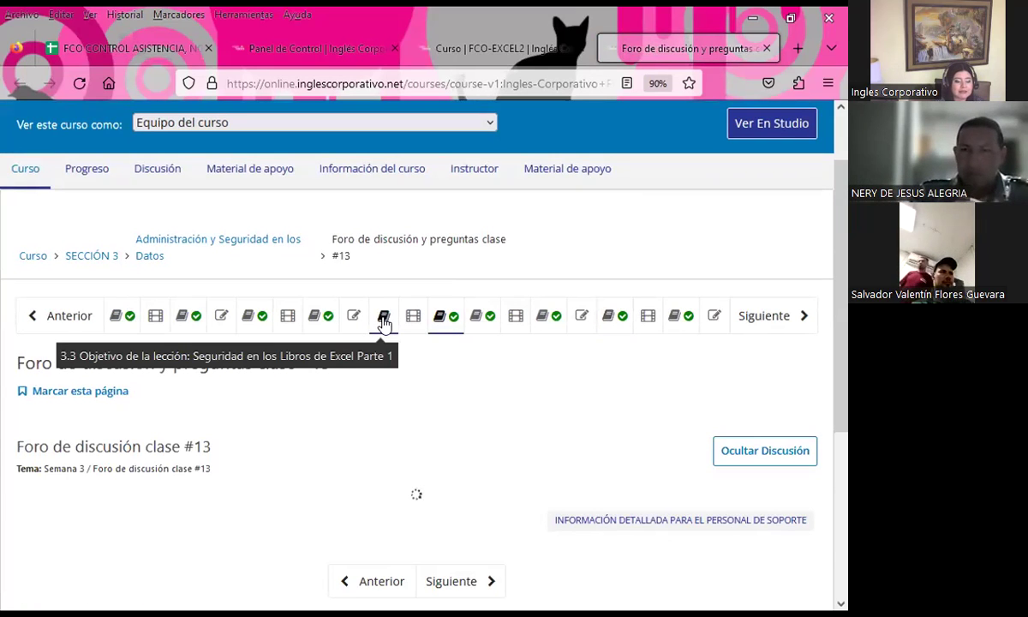
{"action": "scroll", "coordinate": [417, 404], "scroll_direction": "down", "scroll_amount": 2}
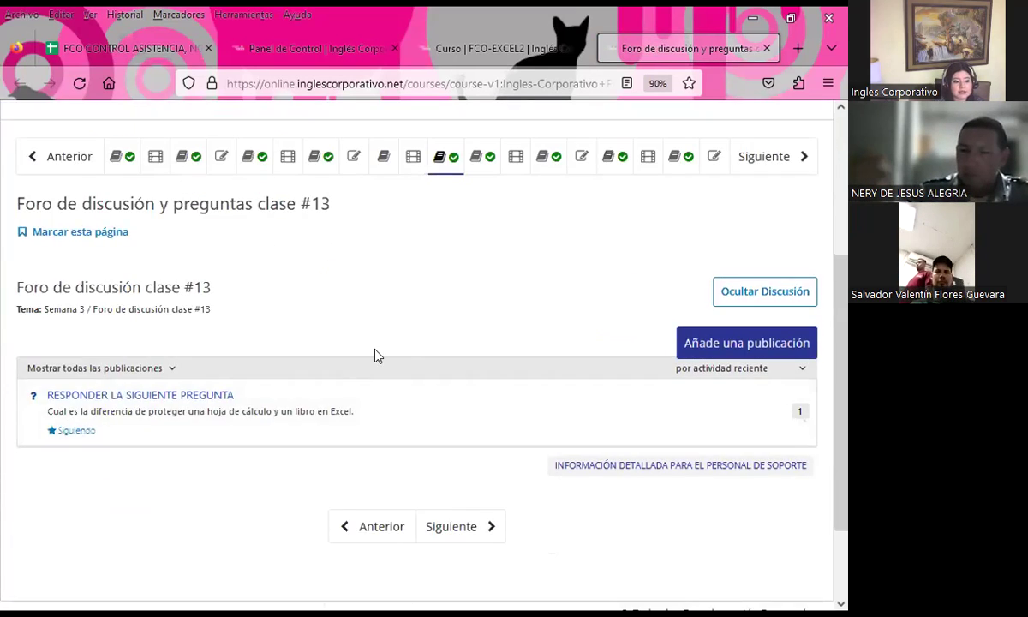
Open lesson 3.3, Seguridad en los Libros de Excel Parte 1, and view its objective
{"action": "left_click", "coordinate": [382, 170]}
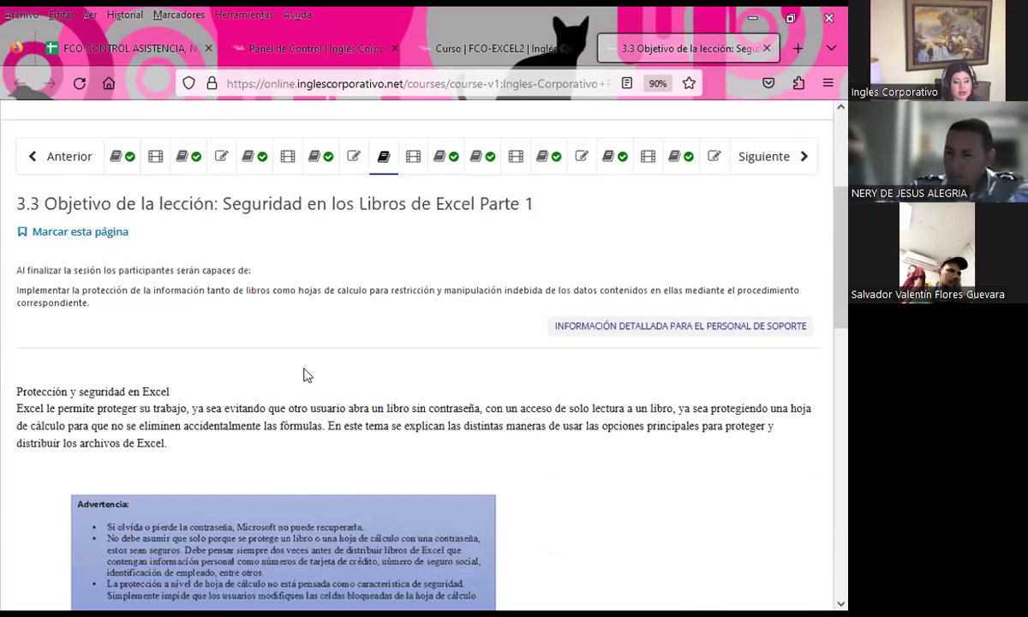
{"action": "scroll", "coordinate": [445, 420], "scroll_direction": "up", "scroll_amount": 1}
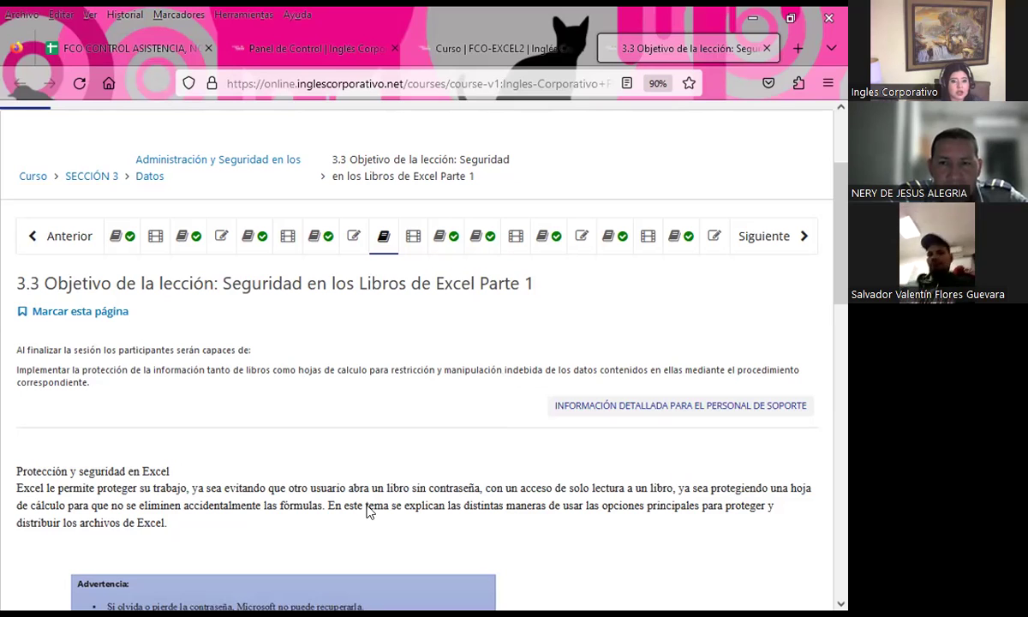
Revisit the class #13 forum question, then return to the PowerPoint title slide
{"action": "left_click", "coordinate": [445, 237]}
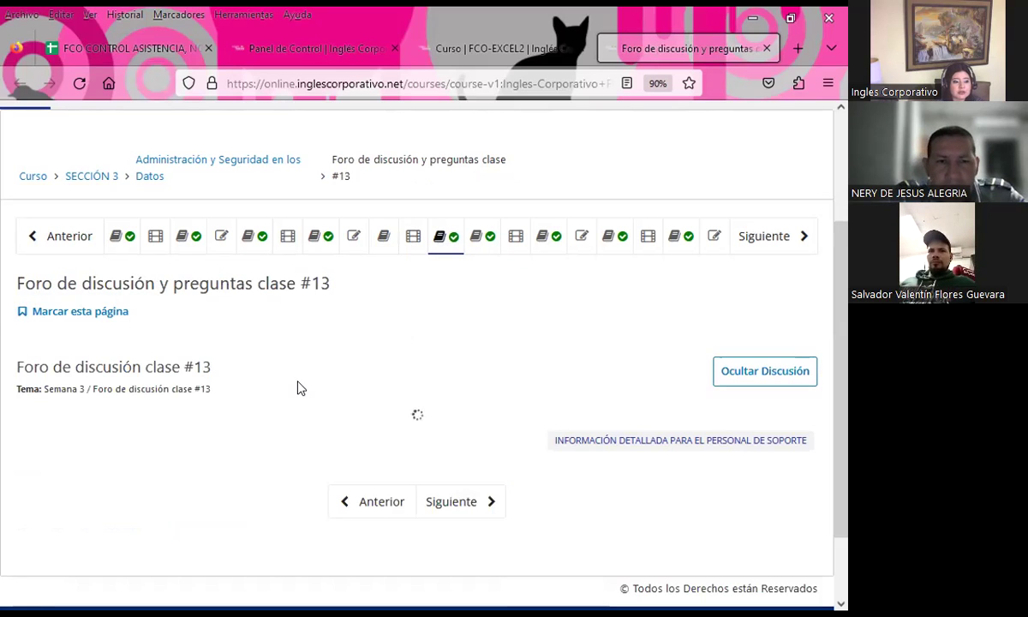
{"action": "scroll", "coordinate": [414, 353], "scroll_direction": "down", "scroll_amount": 3}
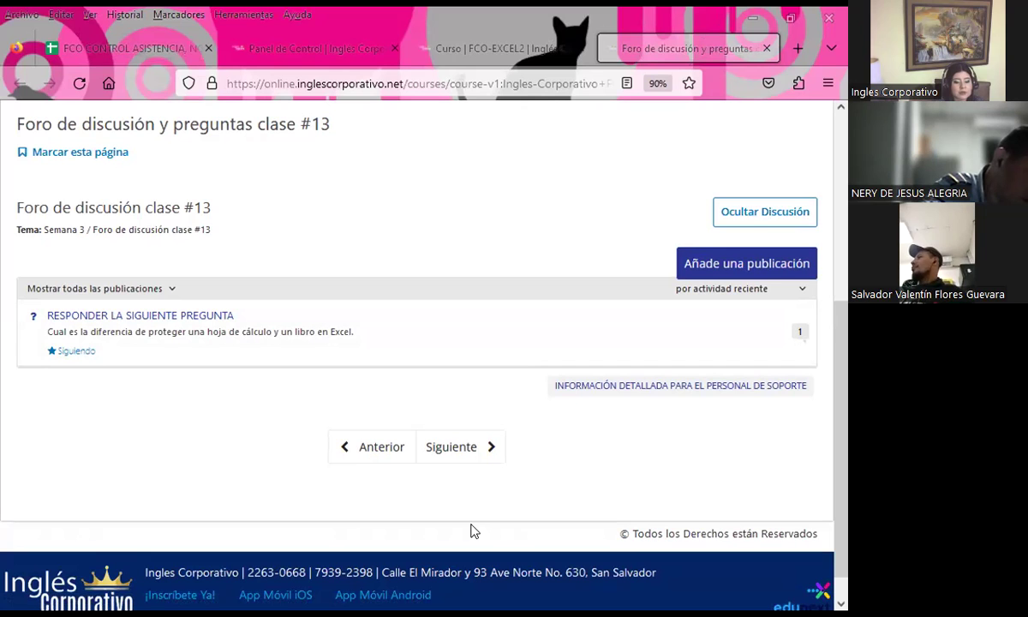
{"action": "key", "text": "alt+Tab"}
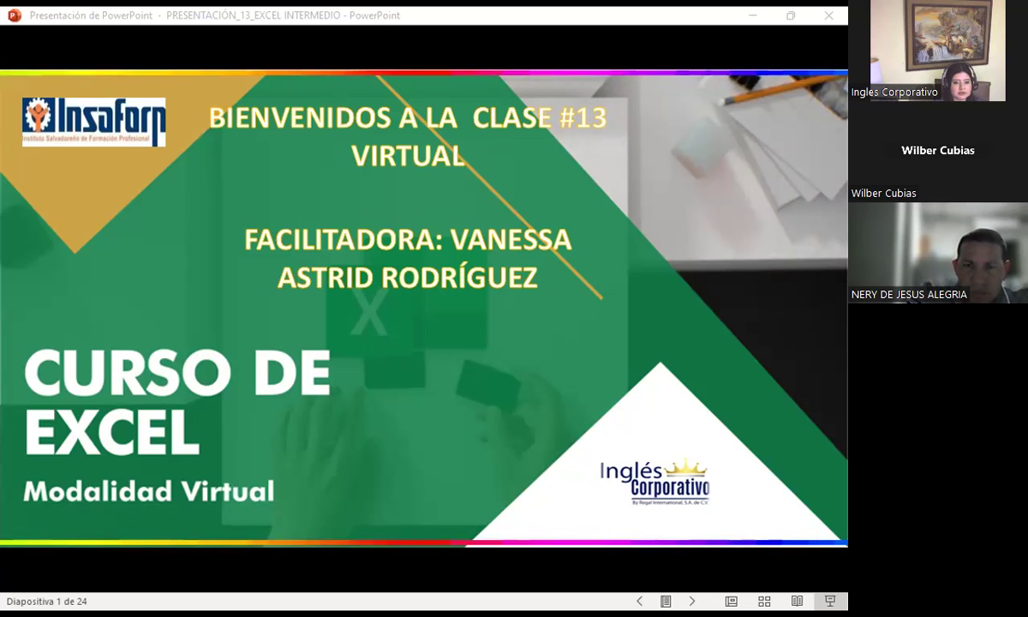
Advance the slideshow past the SESIÓN: 13 slide to the Agenda slide
{"action": "left_click", "coordinate": [487, 404]}
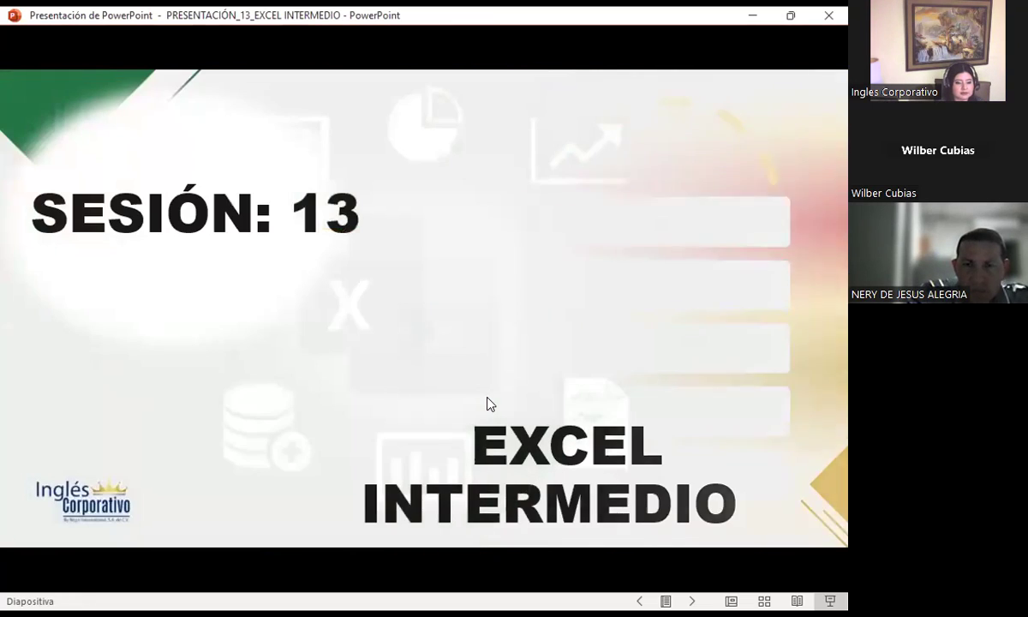
{"action": "left_click", "coordinate": [486, 403]}
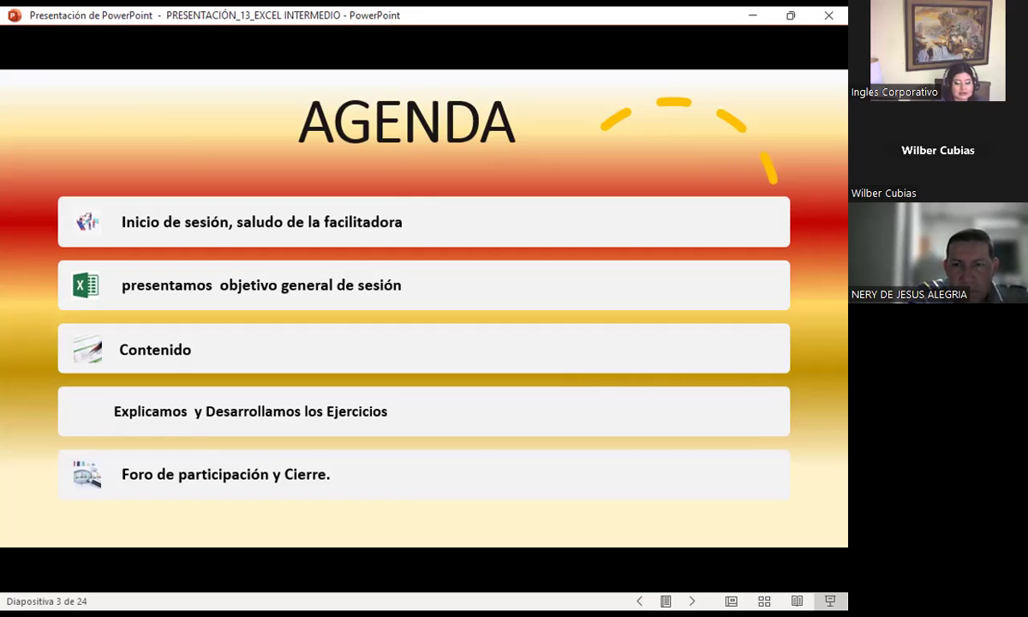
Advance to slide 4, the general objective on protecting workbooks and worksheets
{"action": "key", "text": "Right"}
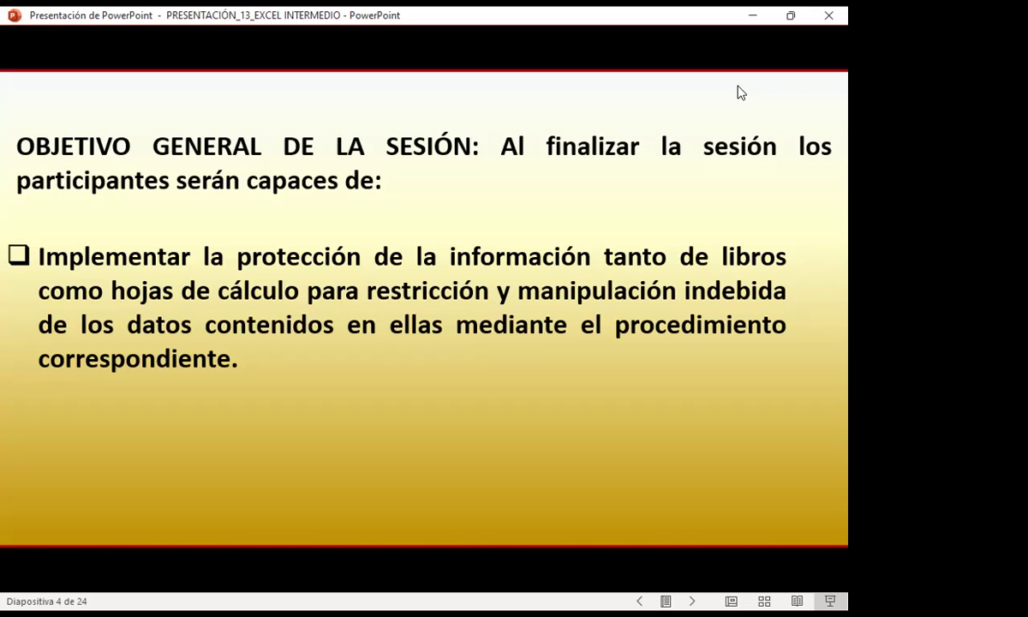
Step through the PROTEGER LIBROS slide covering Estructura, Ventanas and password protection
{"action": "left_click", "coordinate": [741, 93]}
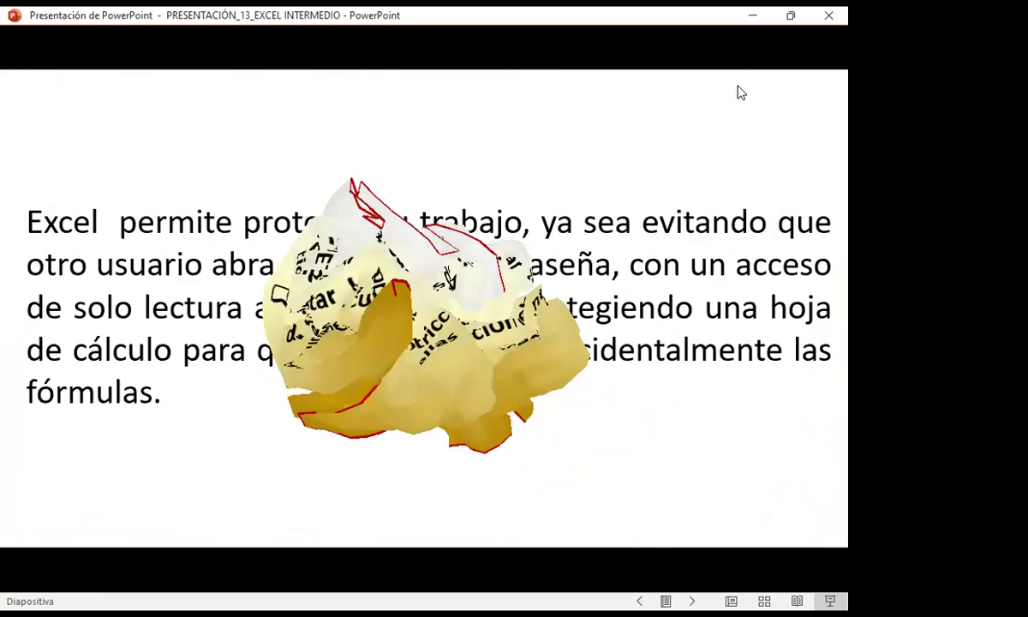
{"action": "left_click", "coordinate": [740, 93]}
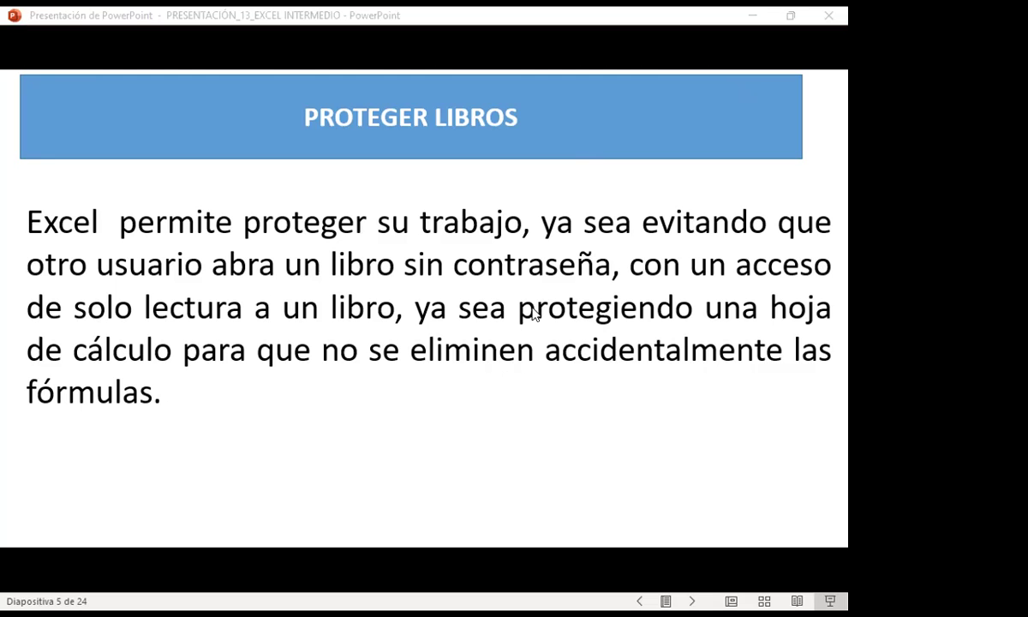
{"action": "left_click", "coordinate": [569, 437]}
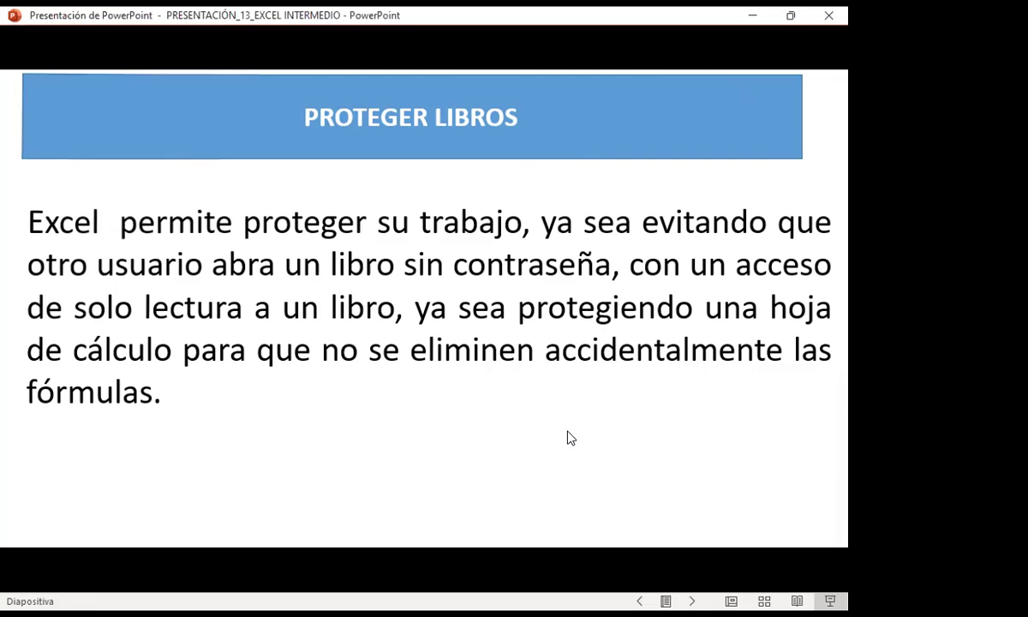
{"action": "left_click", "coordinate": [569, 437]}
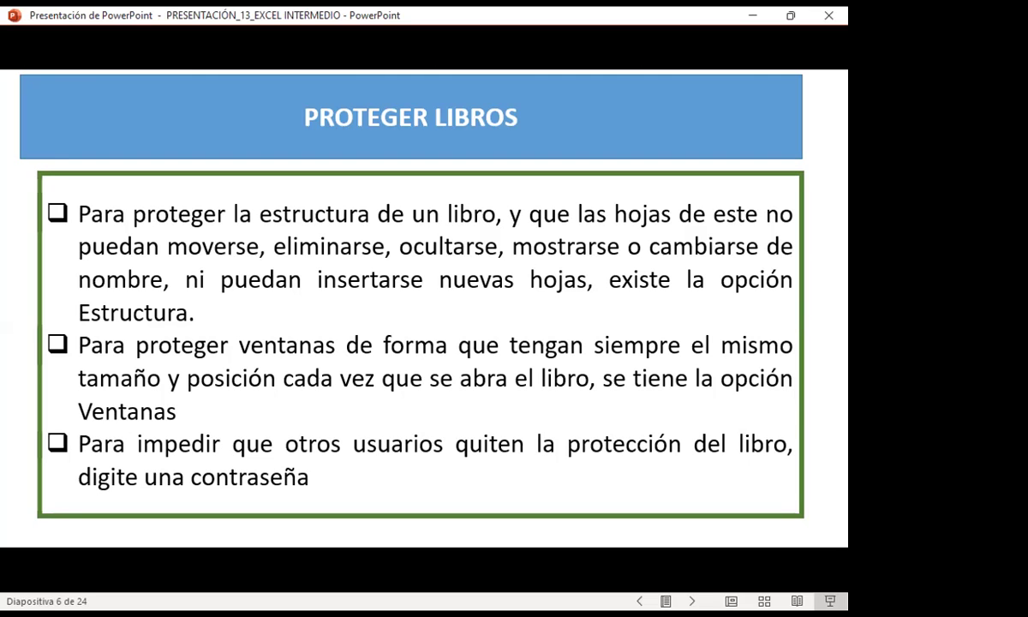
Advance to slide 7, the PROTECCIÓN DE LIBROS practical case
{"action": "key", "text": "Right"}
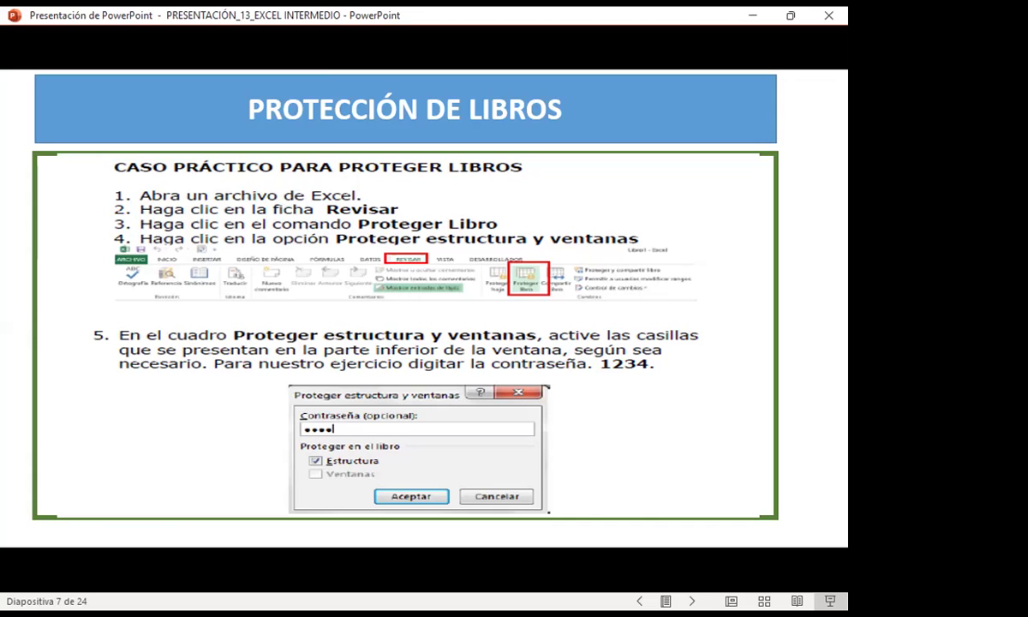
Advance through the ADVERTENCIA warning slide to slide 9, EJERCICIOS
{"action": "key", "text": "Right"}
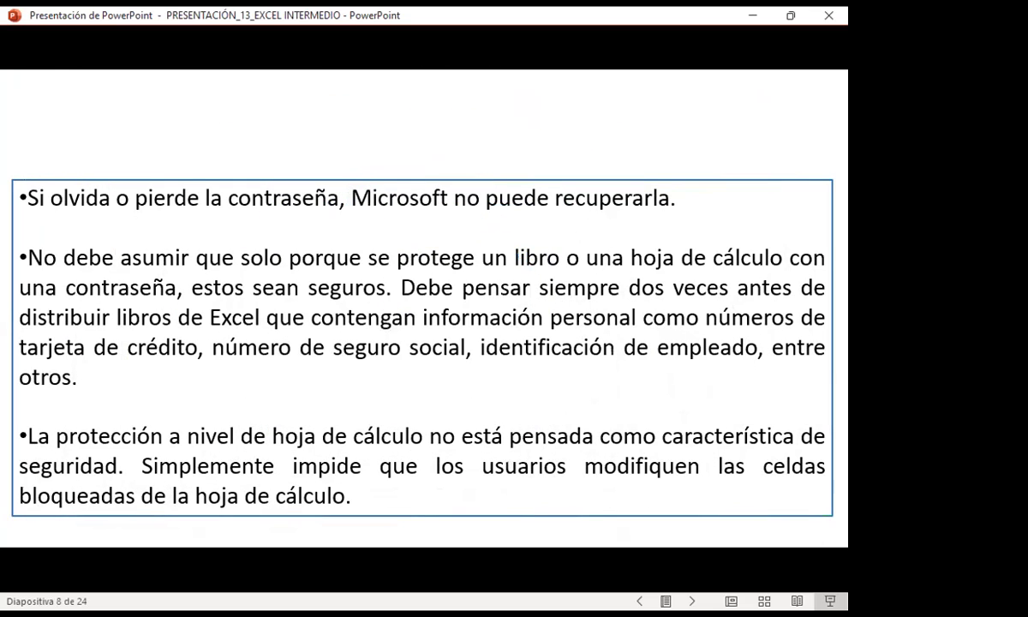
{"action": "key", "text": "Right"}
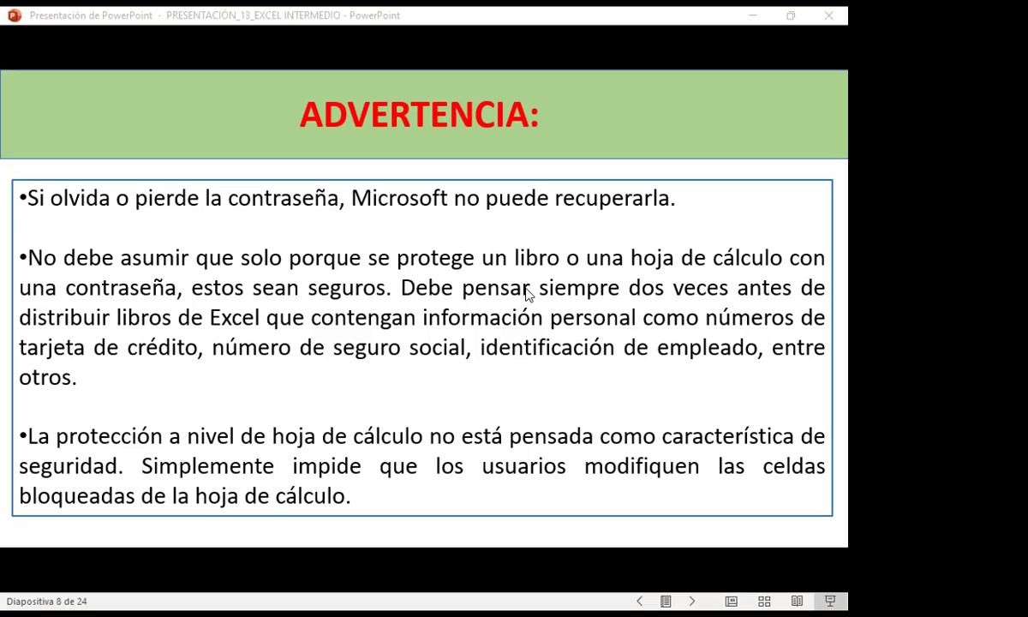
{"action": "left_click", "coordinate": [620, 346]}
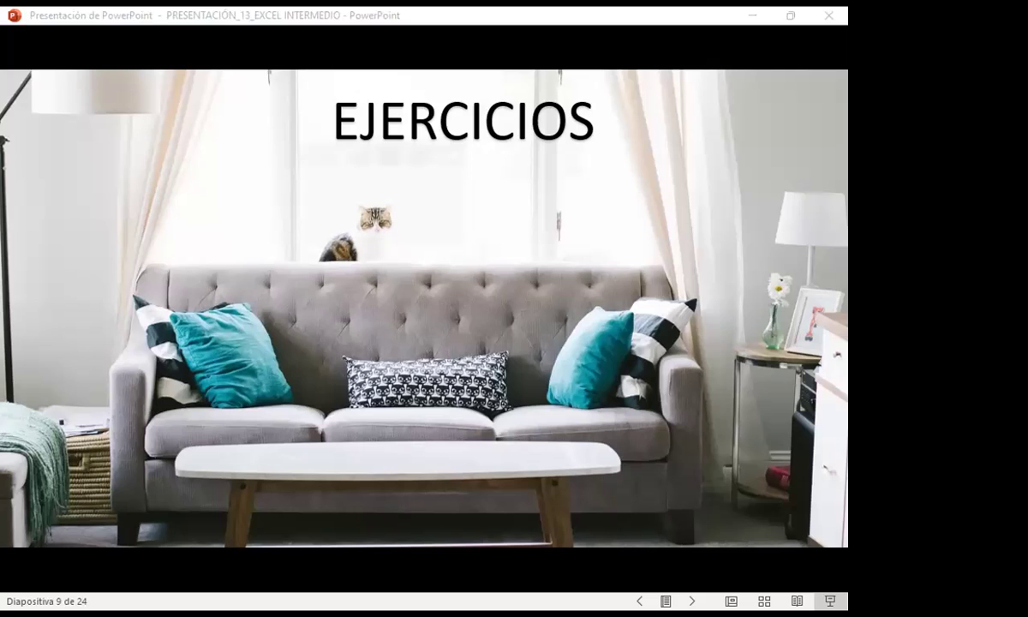
Minimize Excel and open INFORMACIÓN from the CLASE DE AYER folder
{"action": "key", "text": "alt+Tab"}
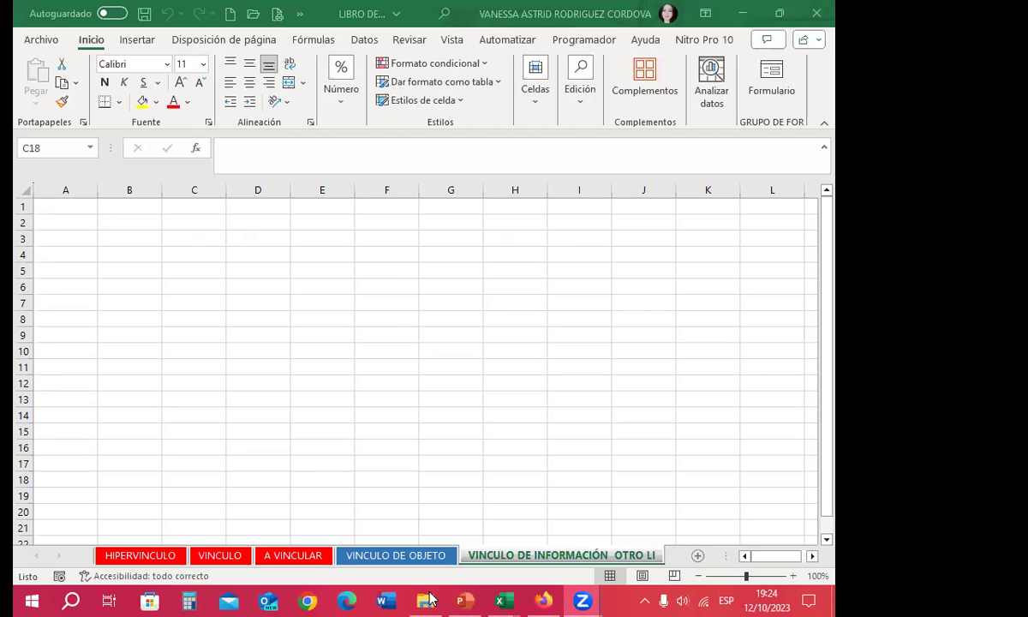
{"action": "key", "text": "alt+Tab"}
{"action": "key", "text": "alt+Tab"}
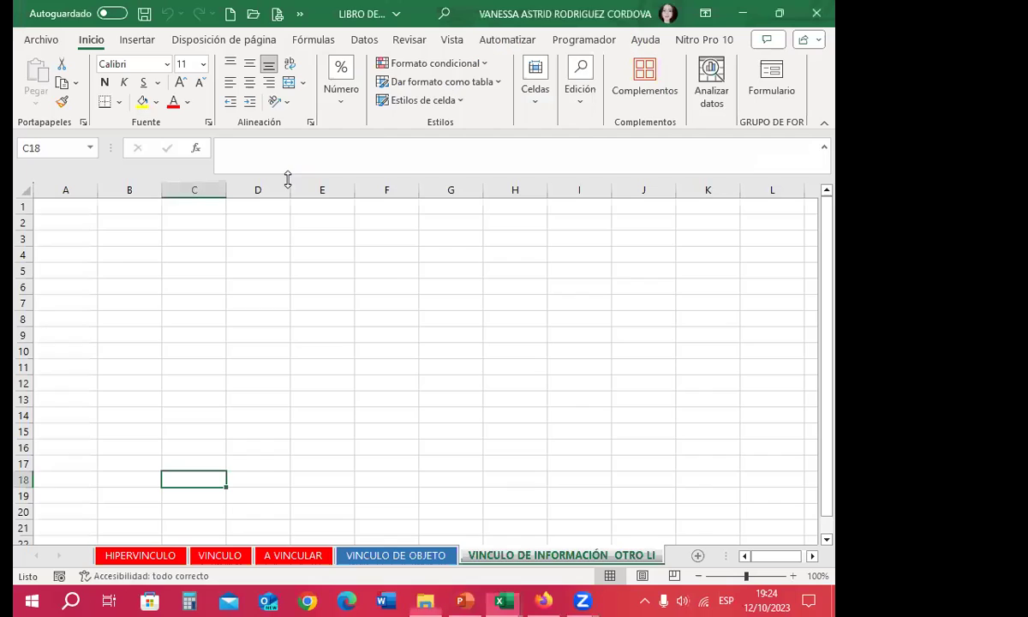
{"action": "left_click", "coordinate": [741, 13]}
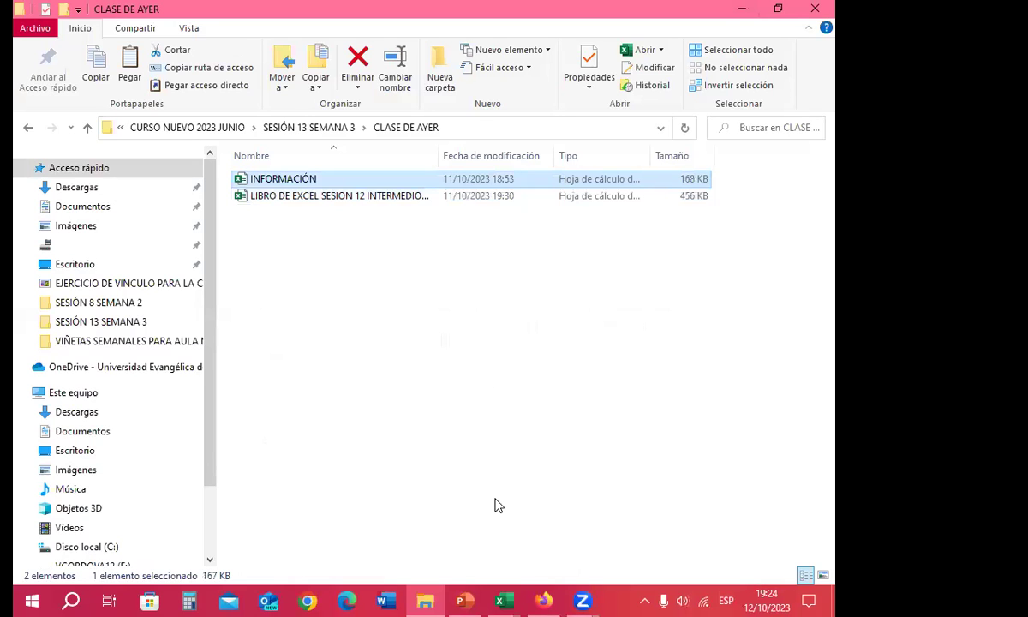
{"action": "key", "text": "Return"}
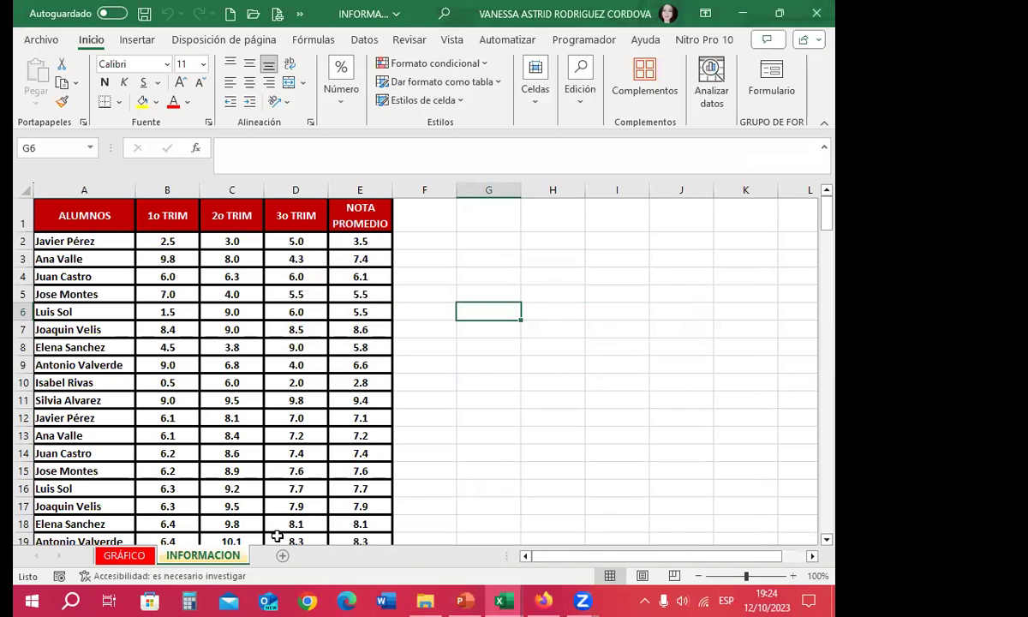
{"action": "mouse_move", "coordinate": [512, 600]}
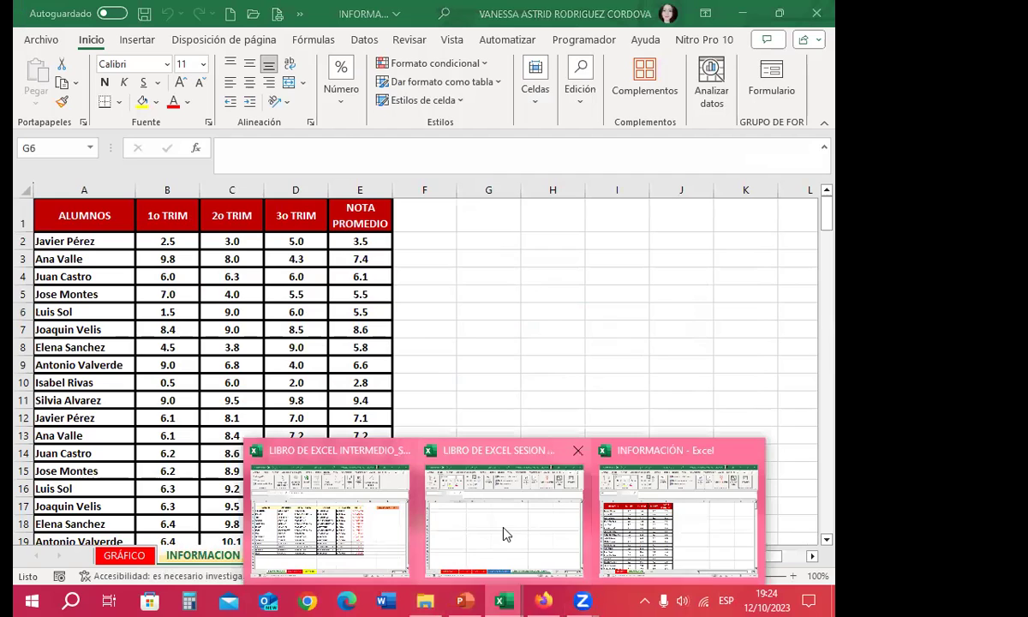
{"action": "left_click", "coordinate": [486, 518]}
{"action": "left_click", "coordinate": [417, 332]}
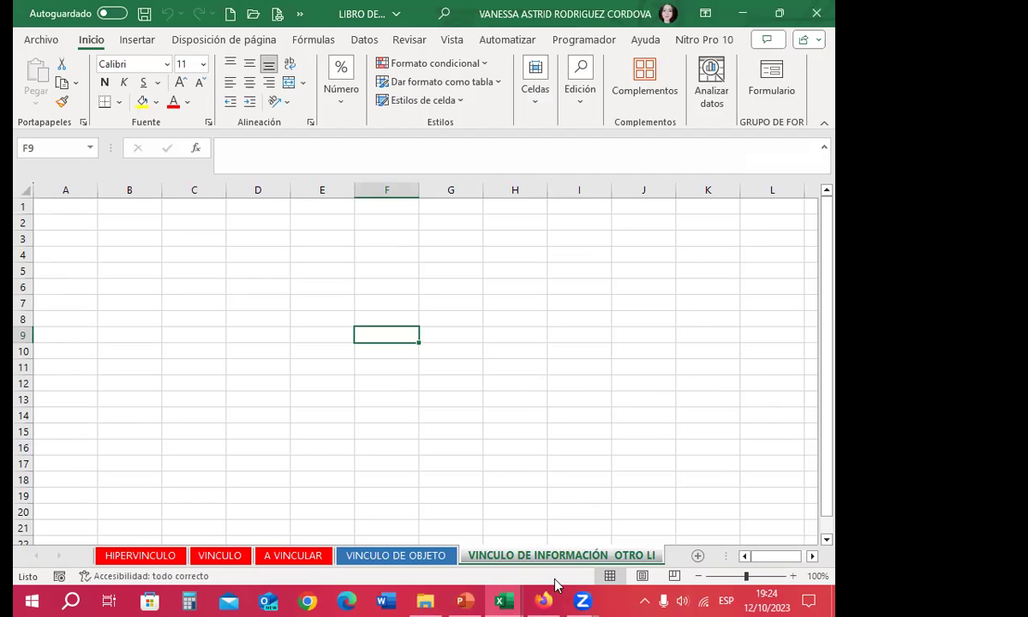
{"action": "left_click", "coordinate": [513, 599]}
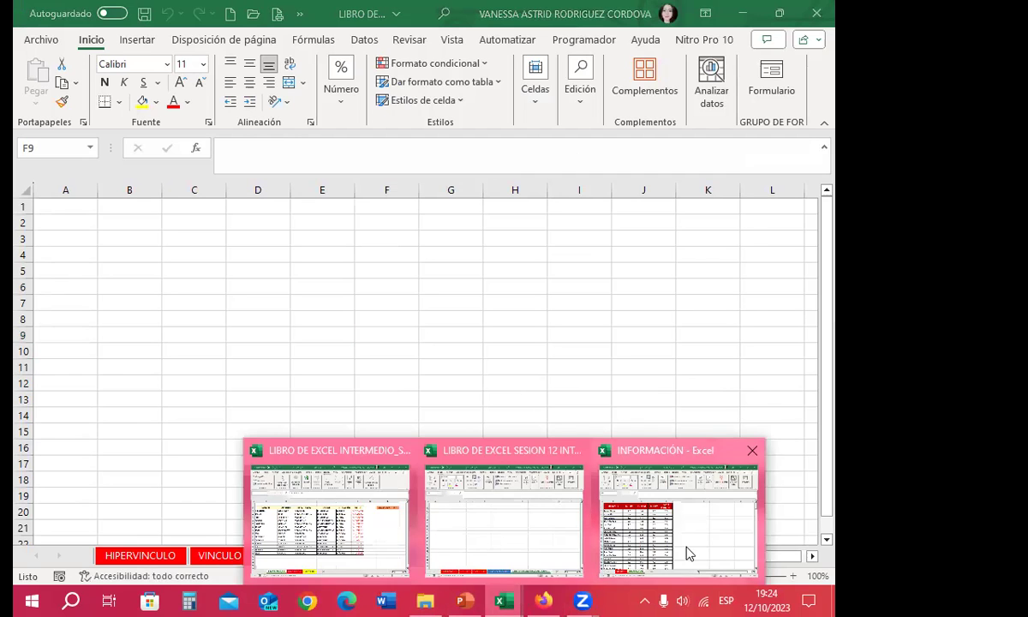
{"action": "key", "text": "Return"}
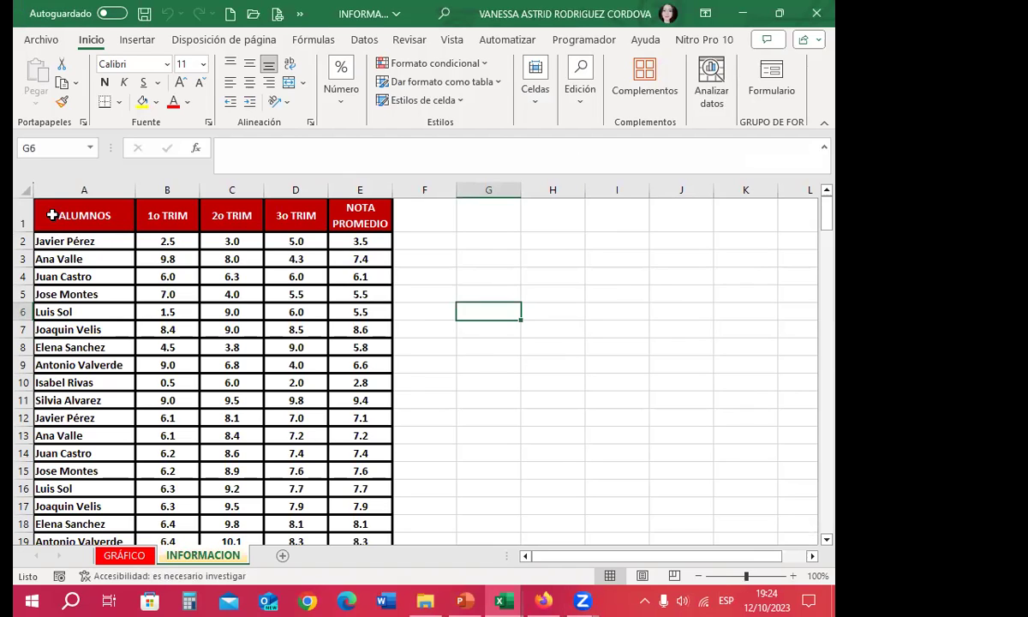
Copy the grades table A1:E158 and switch to the other LIBRO DE EXCEL workbook
{"action": "left_click", "coordinate": [124, 225]}
{"action": "left_click_drag", "start_coordinate": [124, 226], "coordinate": [378, 597]}
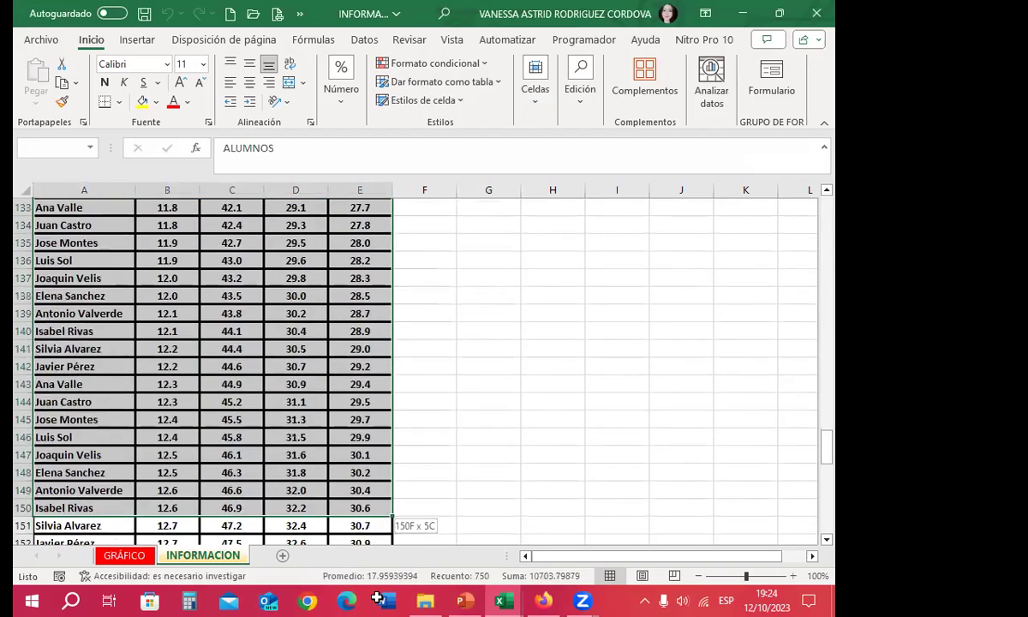
{"action": "left_click_drag", "start_coordinate": [378, 596], "coordinate": [362, 472]}
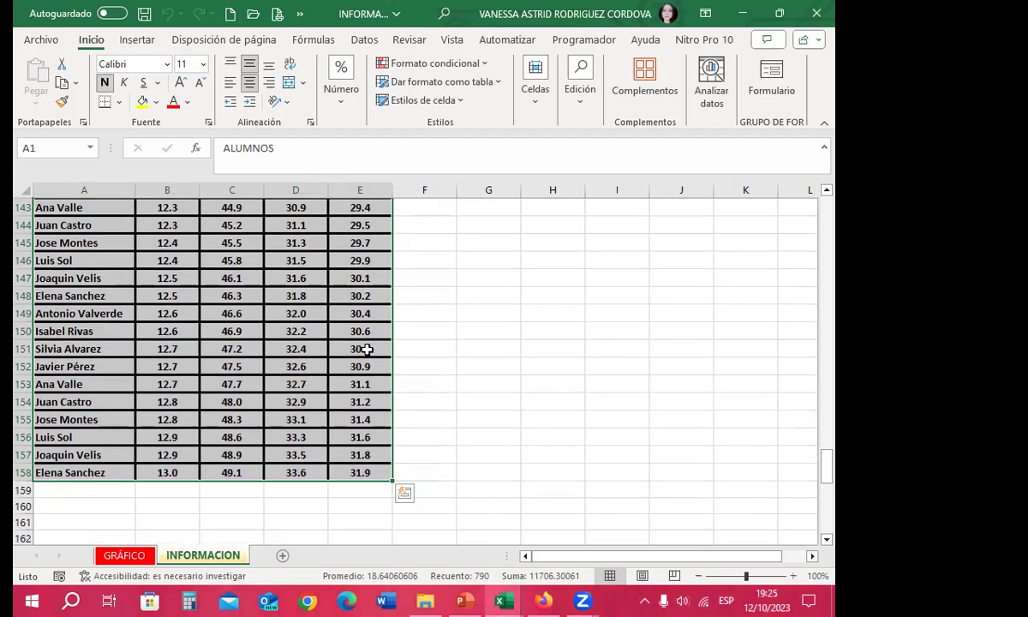
{"action": "left_click", "coordinate": [61, 83]}
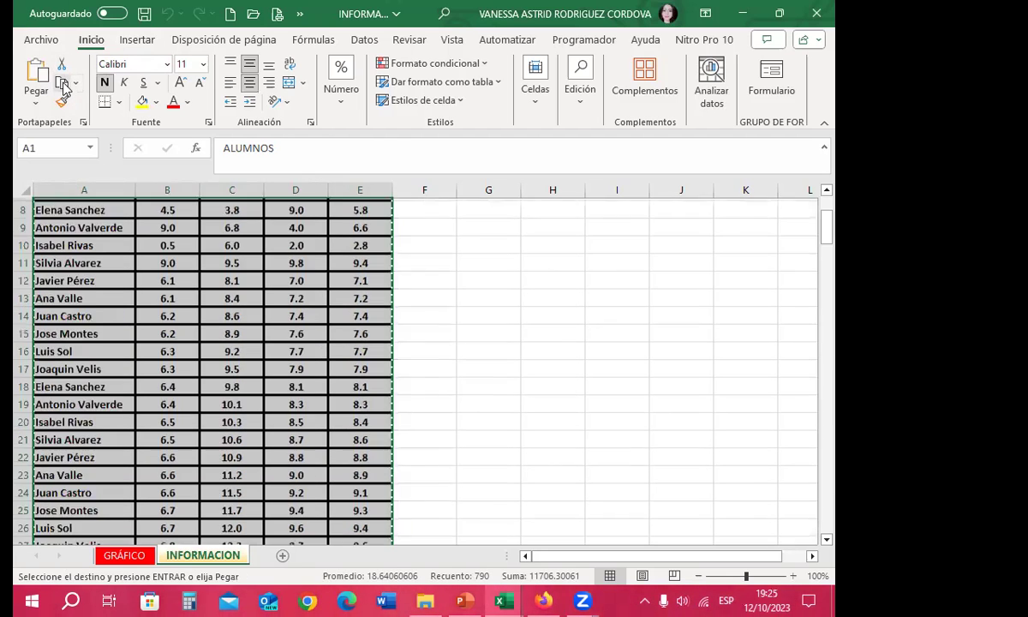
{"action": "left_click", "coordinate": [505, 600]}
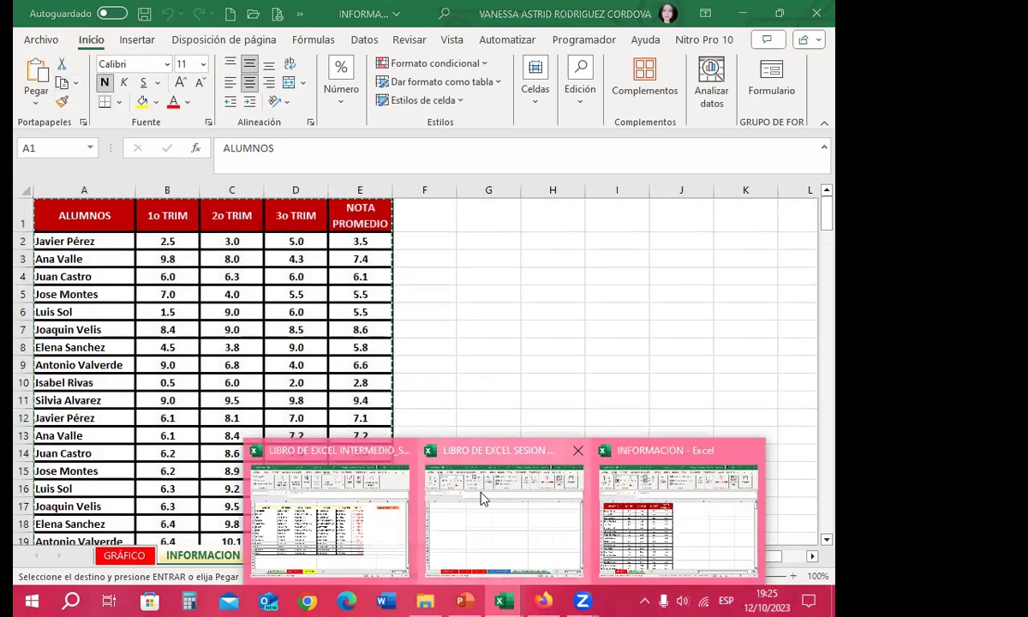
{"action": "left_click", "coordinate": [481, 499]}
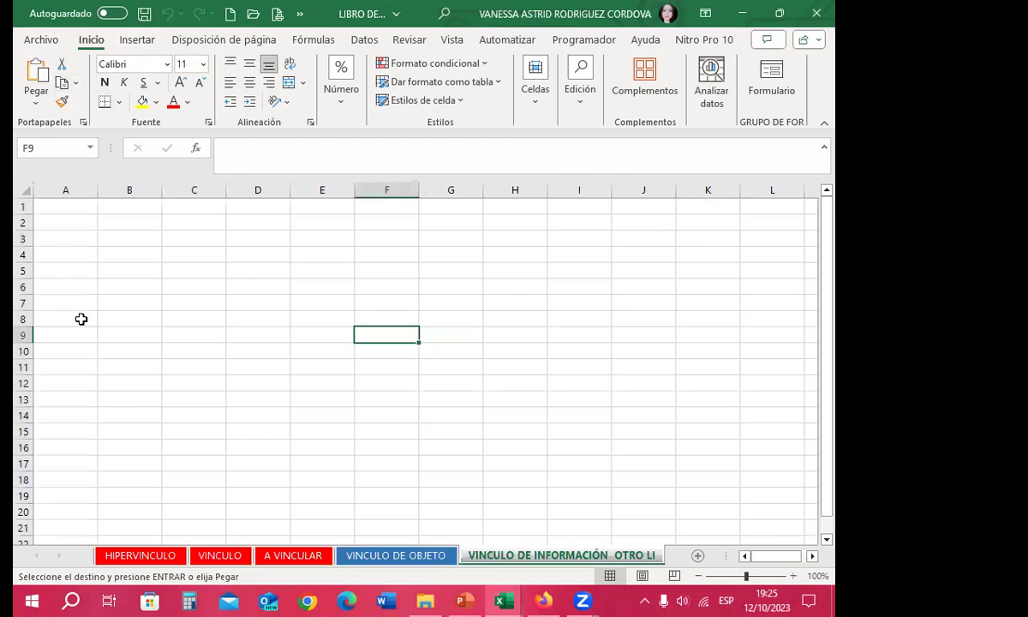
Paste the copied table at A1 of the linking sheet using Pegar vínculo
{"action": "left_click", "coordinate": [49, 205]}
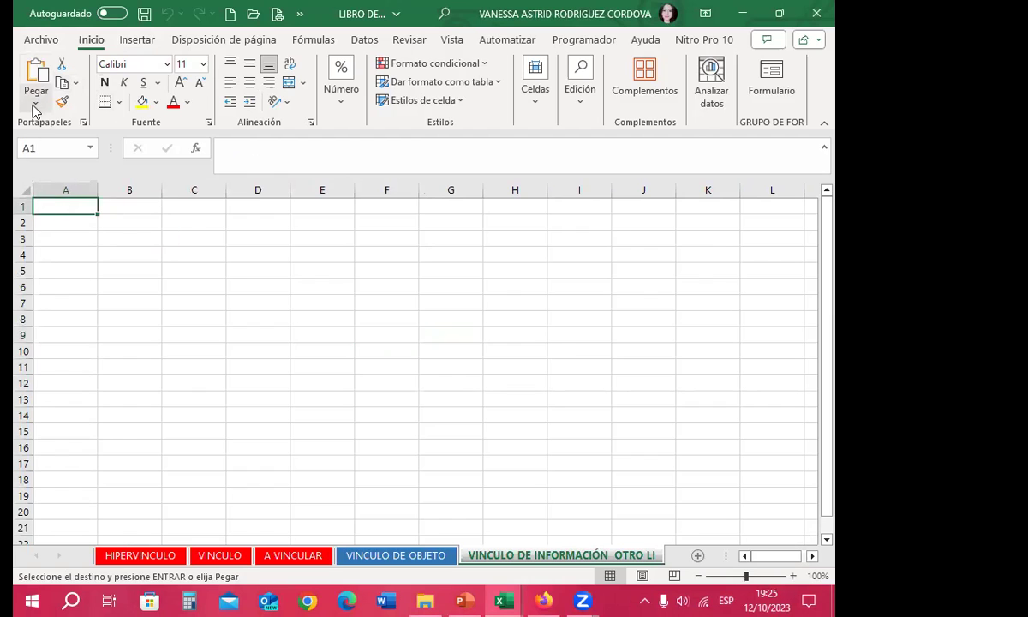
{"action": "left_click", "coordinate": [35, 102]}
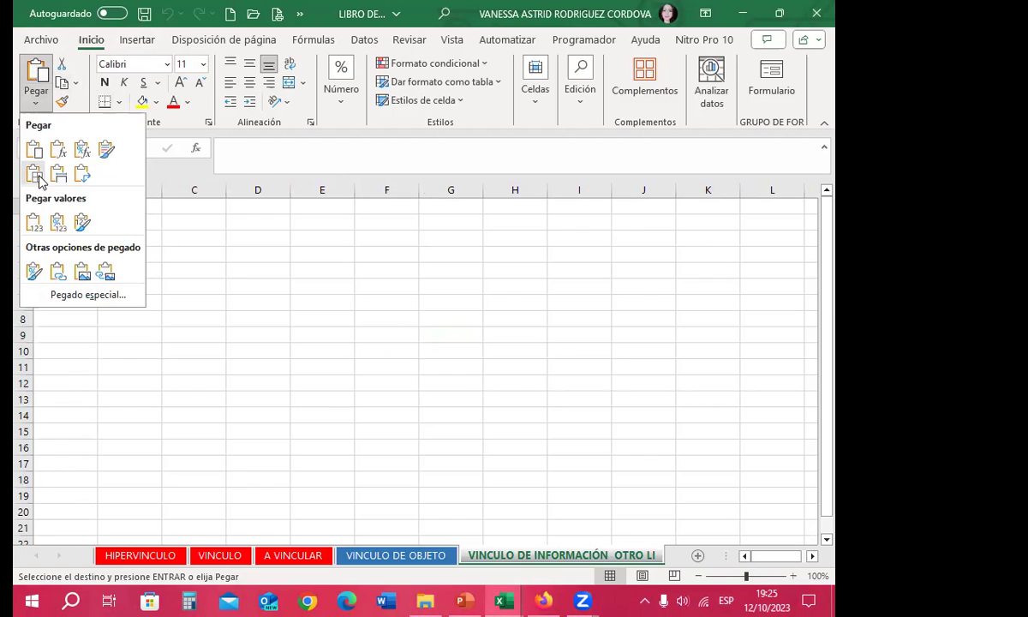
{"action": "left_click", "coordinate": [57, 272]}
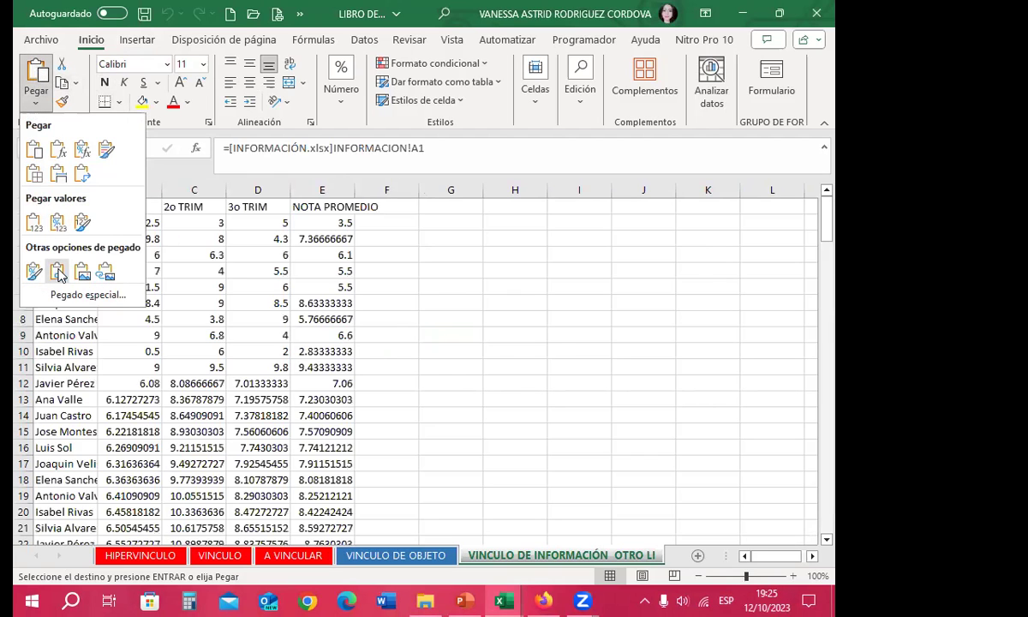
{"action": "left_click", "coordinate": [57, 271]}
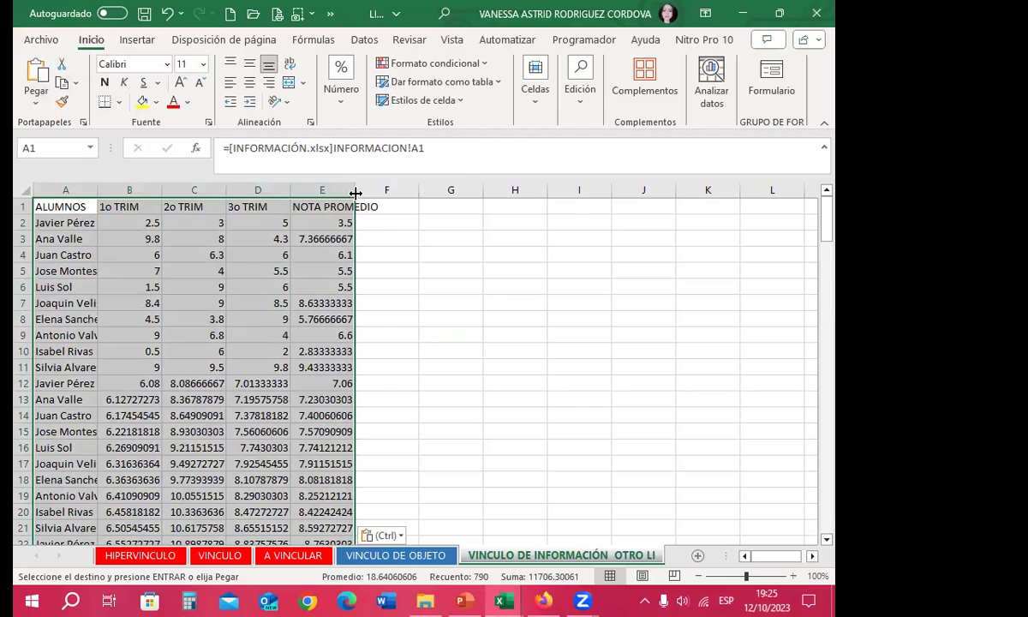
Autofit column E and format the selected linked grades to one decimal place
{"action": "double_click", "coordinate": [355, 189]}
{"action": "mouse_move", "coordinate": [129, 223]}
{"action": "left_mouse_down"}
{"action": "mouse_move", "coordinate": [355, 599]}
{"action": "mouse_move", "coordinate": [335, 585]}
{"action": "mouse_move", "coordinate": [325, 206]}
{"action": "left_mouse_up"}
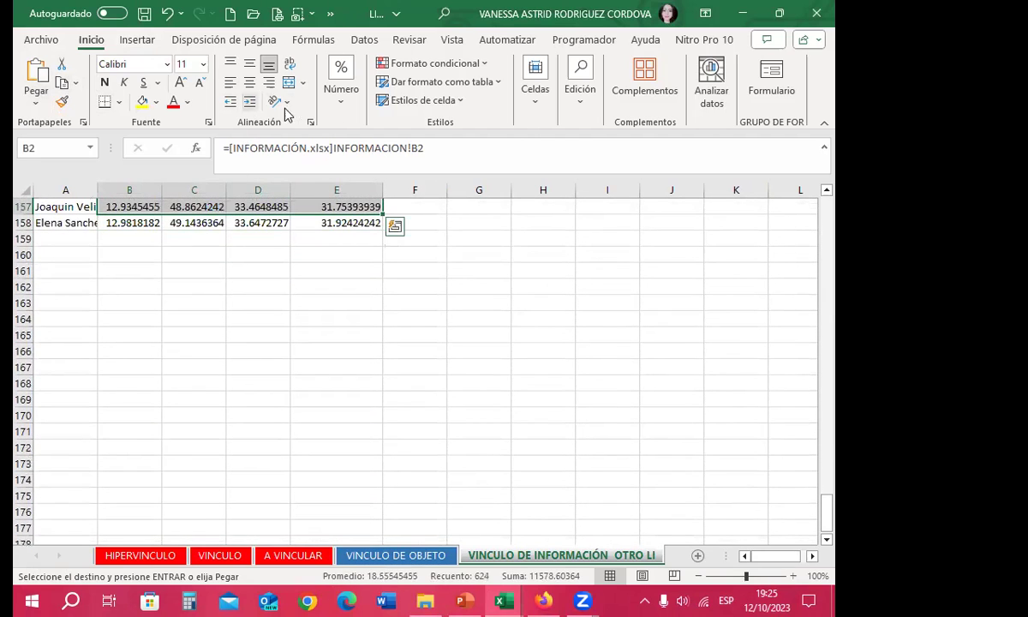
{"action": "left_click", "coordinate": [340, 86]}
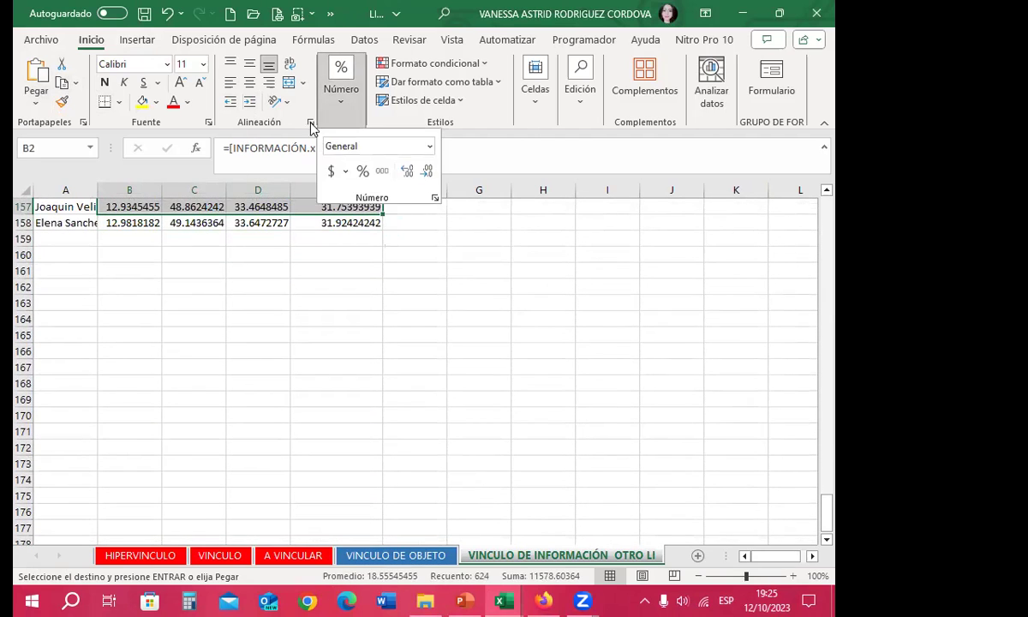
{"action": "left_click", "coordinate": [408, 173]}
{"action": "left_click", "coordinate": [407, 173]}
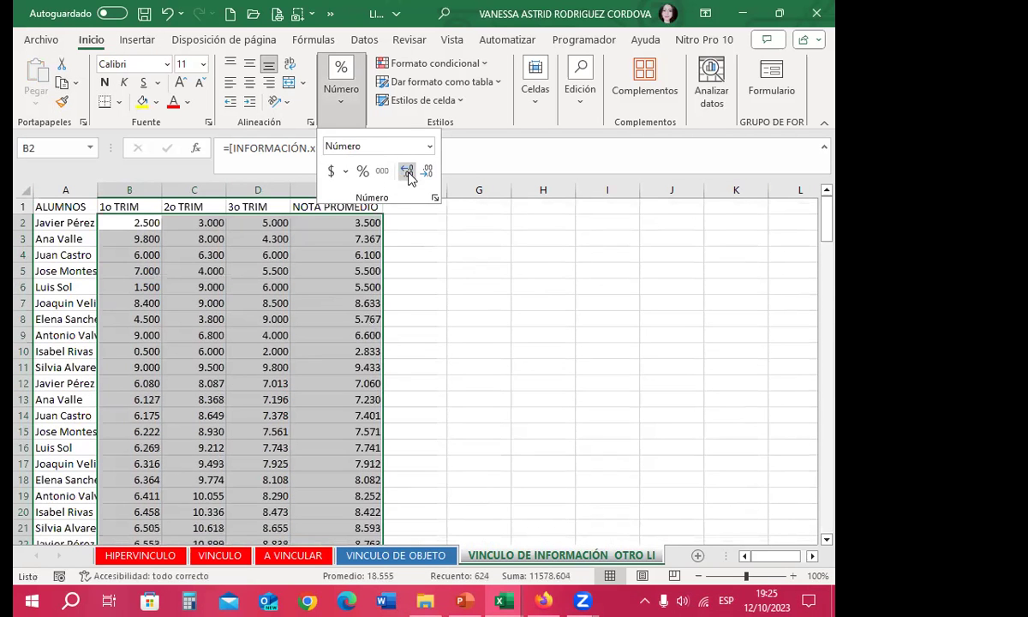
{"action": "left_click", "coordinate": [427, 175]}
{"action": "left_click", "coordinate": [428, 177]}
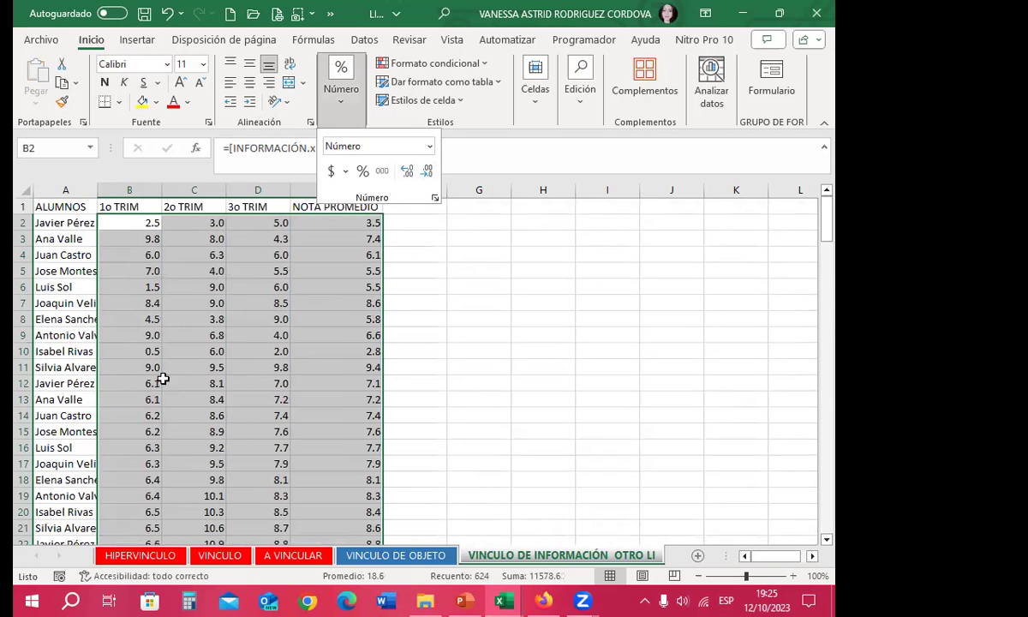
Format the table's last row of grades to one decimal place as well
{"action": "scroll", "coordinate": [160, 343], "scroll_direction": "down", "scroll_amount": 7}
{"action": "scroll", "coordinate": [160, 337], "scroll_direction": "down", "scroll_amount": 7}
{"action": "scroll", "coordinate": [159, 333], "scroll_direction": "down", "scroll_amount": 6}
{"action": "scroll", "coordinate": [163, 325], "scroll_direction": "down", "scroll_amount": 10}
{"action": "scroll", "coordinate": [166, 321], "scroll_direction": "down", "scroll_amount": 9}
{"action": "scroll", "coordinate": [165, 321], "scroll_direction": "down", "scroll_amount": 6}
{"action": "scroll", "coordinate": [166, 316], "scroll_direction": "down", "scroll_amount": 10}
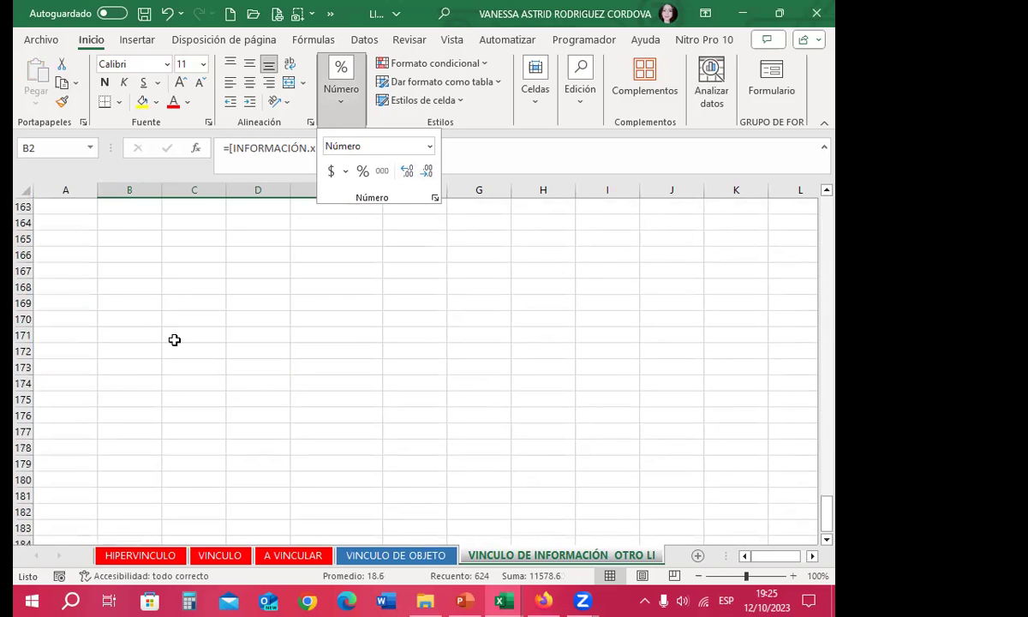
{"action": "scroll", "coordinate": [146, 291], "scroll_direction": "up", "scroll_amount": 2}
{"action": "left_click_drag", "start_coordinate": [132, 223], "coordinate": [363, 222]}
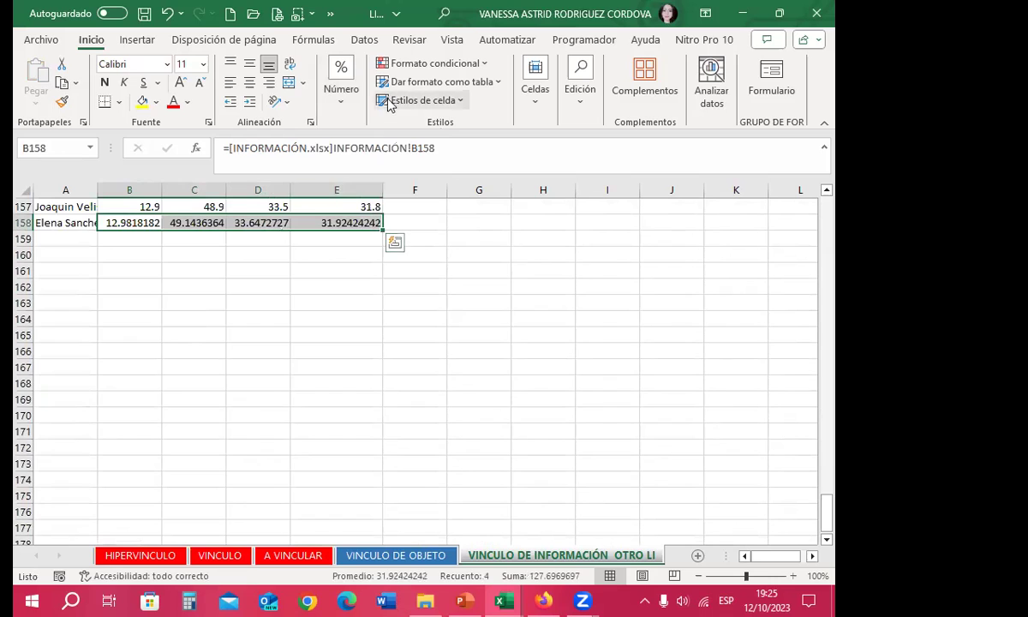
{"action": "left_click", "coordinate": [327, 90]}
{"action": "left_click", "coordinate": [425, 172]}
{"action": "left_click", "coordinate": [426, 172]}
{"action": "left_click", "coordinate": [426, 173]}
{"action": "left_click", "coordinate": [425, 172]}
{"action": "left_click", "coordinate": [425, 172]}
{"action": "left_click", "coordinate": [426, 172]}
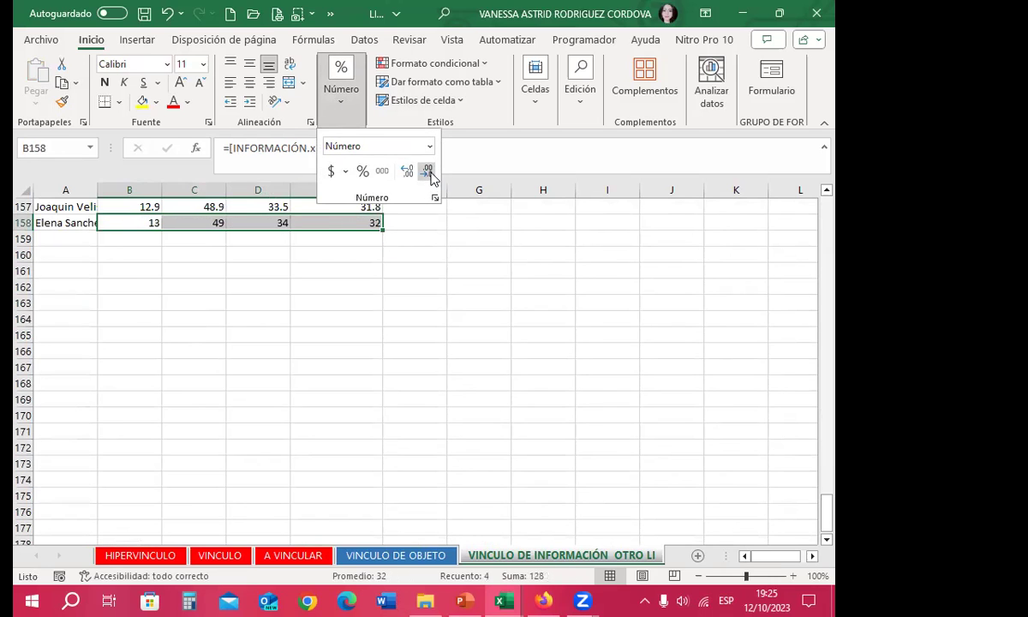
{"action": "left_click", "coordinate": [406, 172]}
Check that cell B2 holds =[INFORMACIÓN.xlsx]INFORMACION!B2
{"action": "scroll", "coordinate": [169, 373], "scroll_direction": "up", "scroll_amount": 5}
{"action": "scroll", "coordinate": [169, 374], "scroll_direction": "up", "scroll_amount": 10}
{"action": "scroll", "coordinate": [172, 383], "scroll_direction": "up", "scroll_amount": 10}
{"action": "scroll", "coordinate": [197, 348], "scroll_direction": "up", "scroll_amount": 11}
{"action": "scroll", "coordinate": [192, 338], "scroll_direction": "up", "scroll_amount": 10}
{"action": "scroll", "coordinate": [217, 334], "scroll_direction": "up", "scroll_amount": 6}
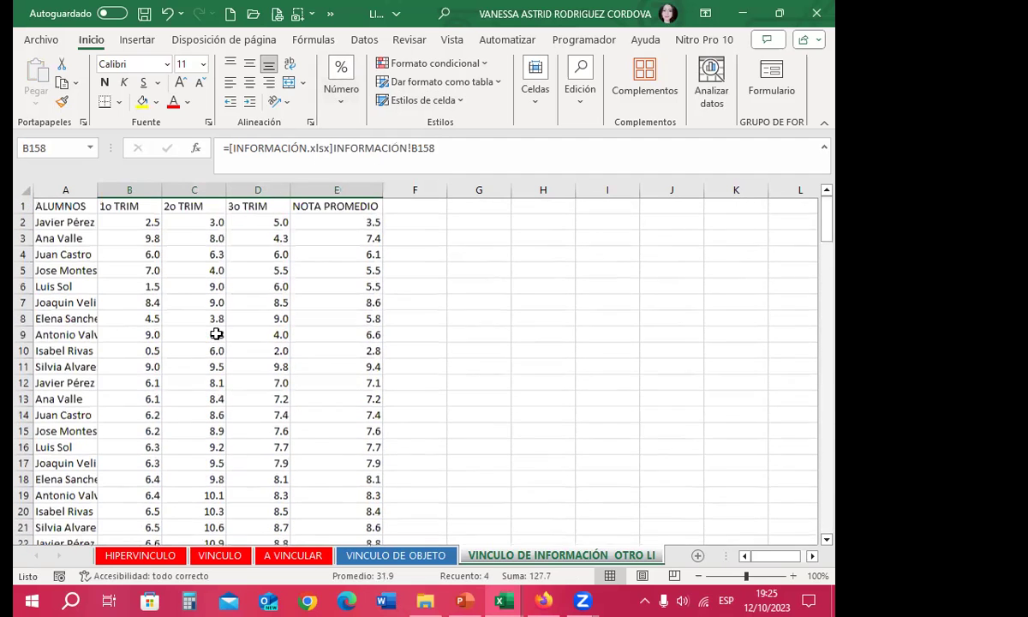
{"action": "left_click", "coordinate": [130, 223]}
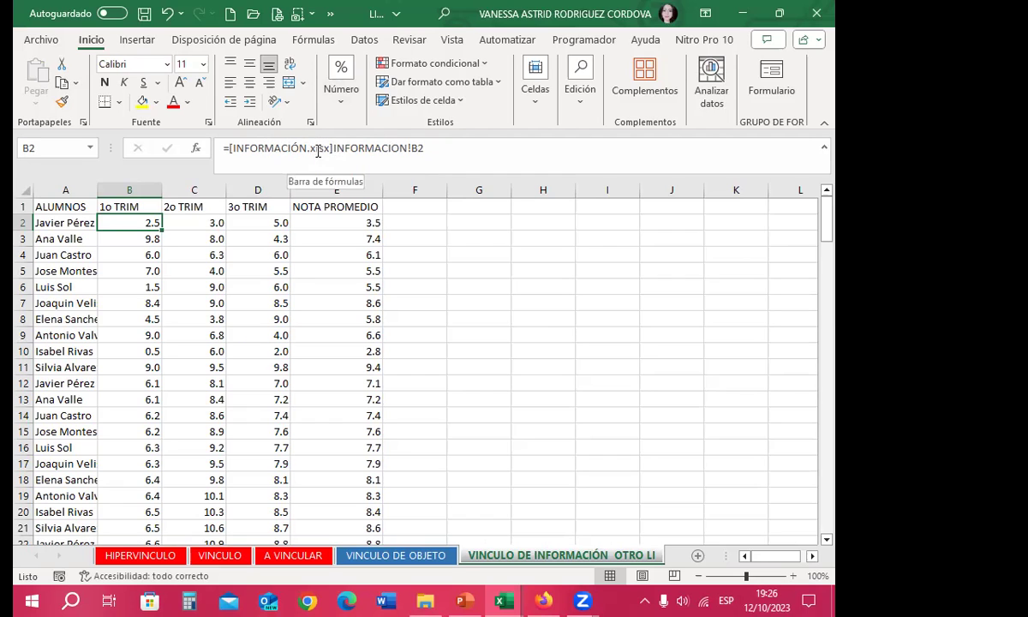
Check B3's external link formula, then show previews of the open workbooks
{"action": "left_click", "coordinate": [142, 233]}
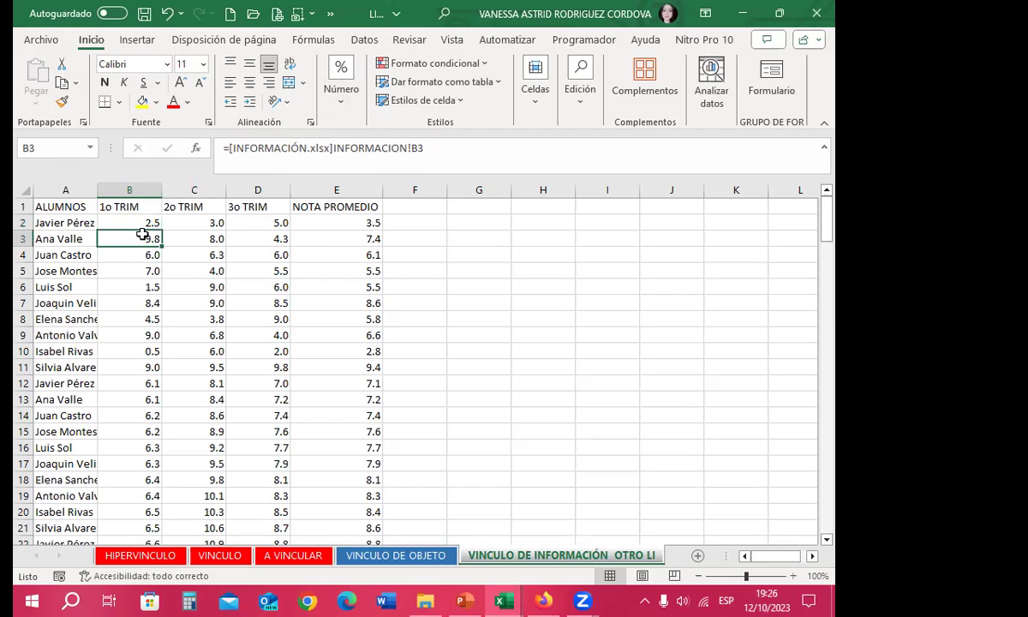
{"action": "left_click", "coordinate": [503, 600]}
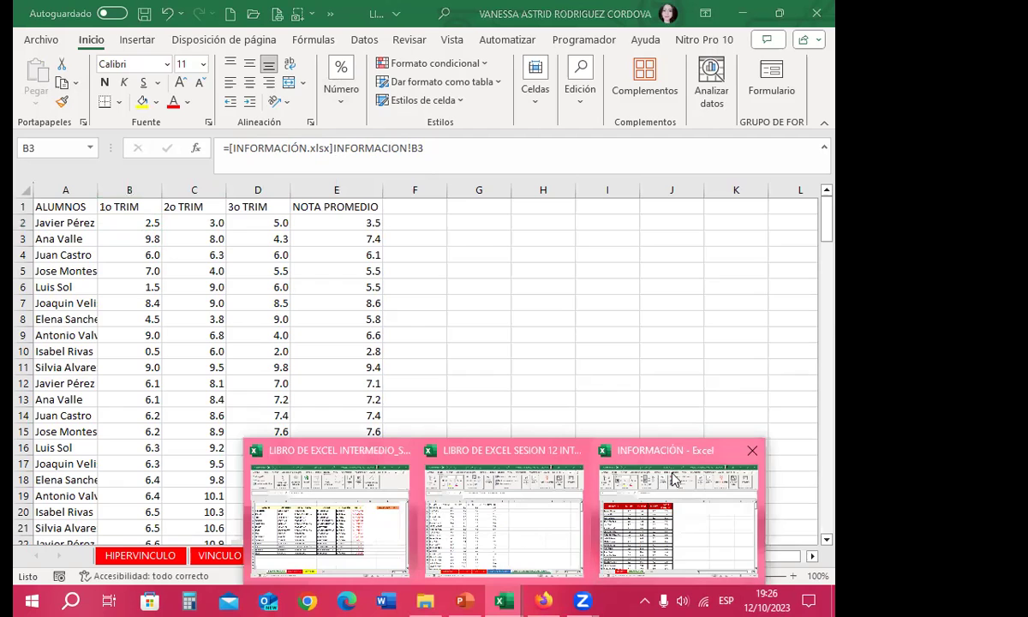
In INFORMACIÓN, copy the 2o TRIM column C into column I
{"action": "left_click", "coordinate": [673, 471]}
{"action": "left_click", "coordinate": [231, 329]}
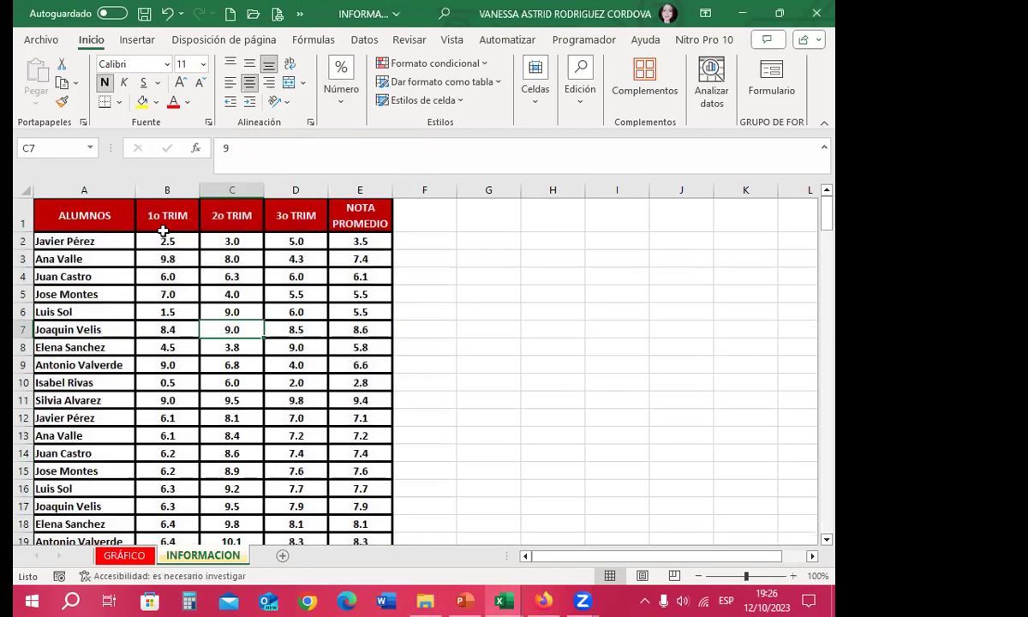
{"action": "left_click", "coordinate": [231, 210]}
{"action": "key", "text": "ctrl+shift+Down"}
{"action": "left_click", "coordinate": [63, 84]}
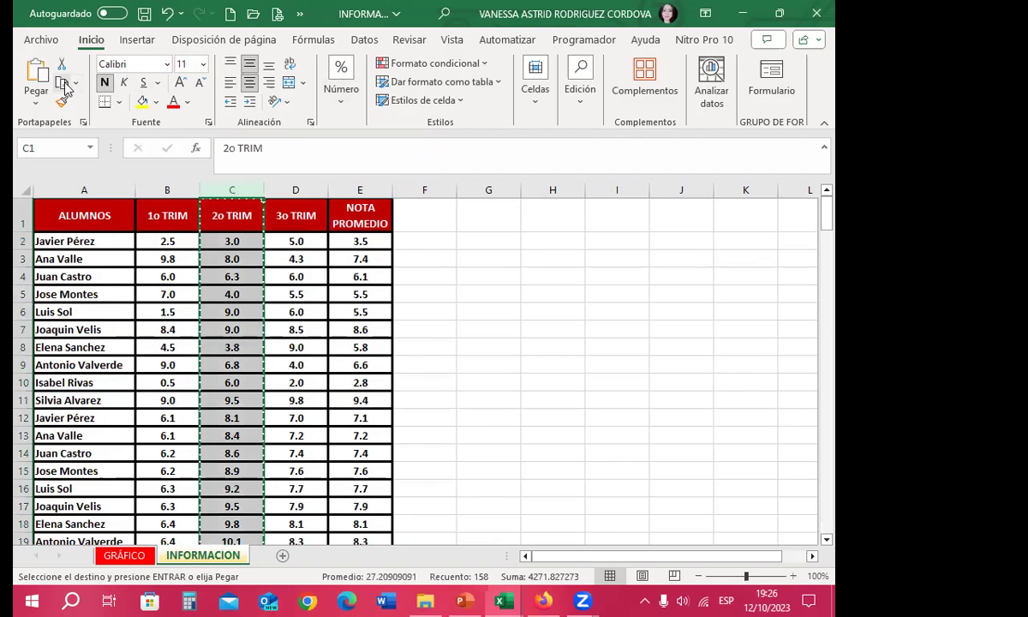
{"action": "left_click", "coordinate": [614, 214]}
{"action": "left_click", "coordinate": [36, 76]}
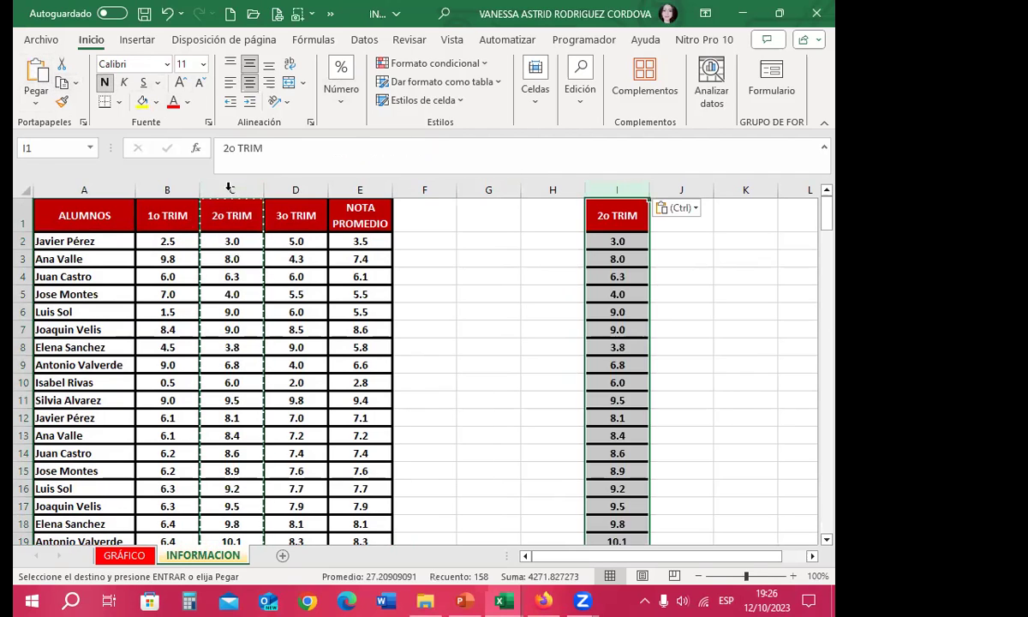
{"action": "left_click", "coordinate": [437, 291]}
{"action": "key", "text": "Escape"}
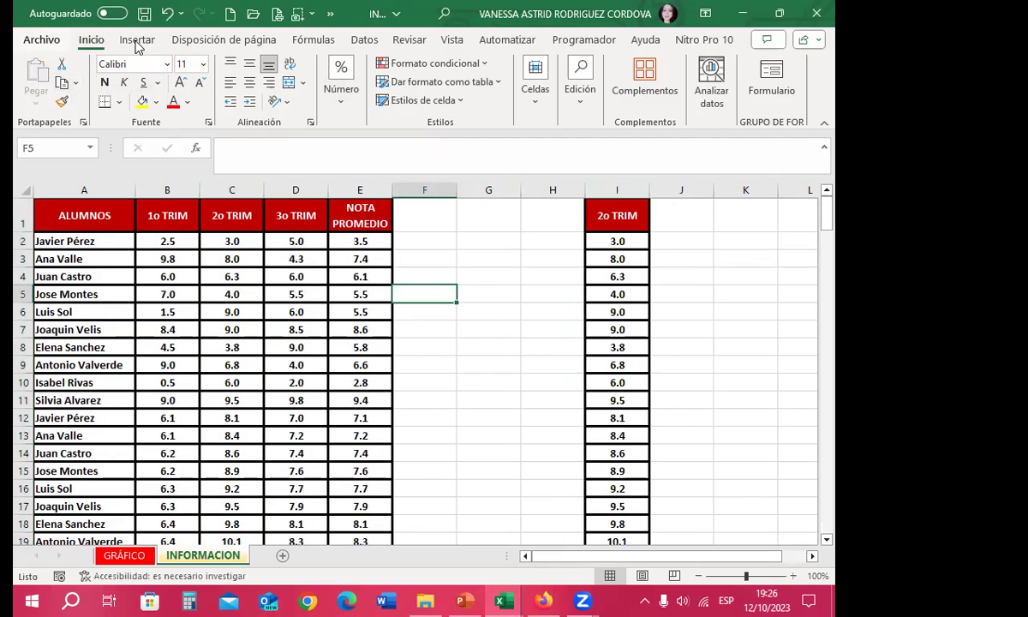
Clear the 2o TRIM values in column C from C2 downward
{"action": "mouse_move", "coordinate": [225, 240]}
{"action": "left_mouse_down"}
{"action": "mouse_move", "coordinate": [267, 597]}
{"action": "mouse_move", "coordinate": [249, 596]}
{"action": "left_mouse_up"}
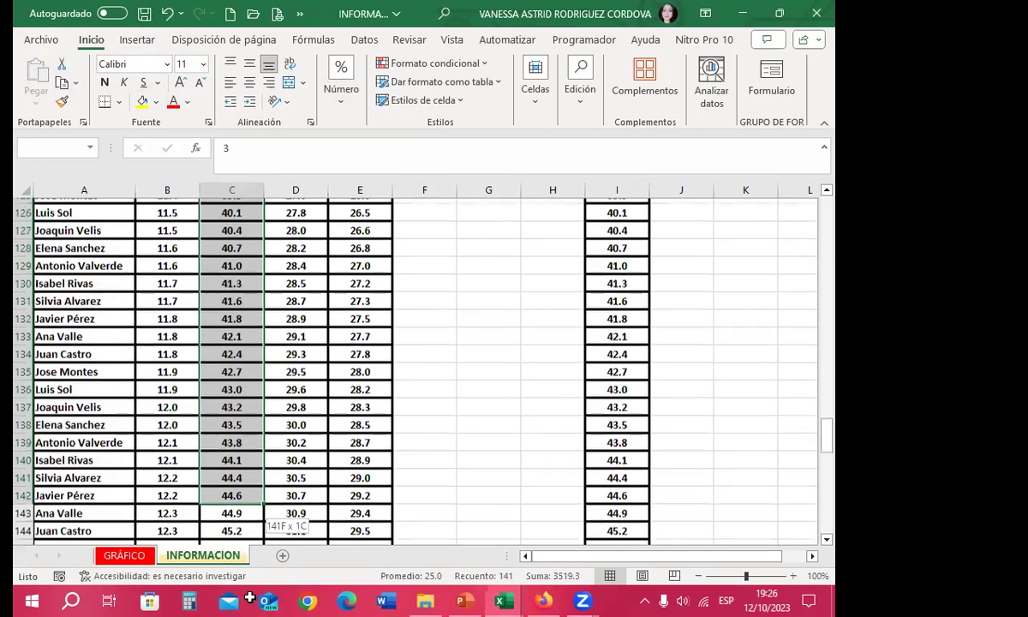
{"action": "key", "text": "Delete"}
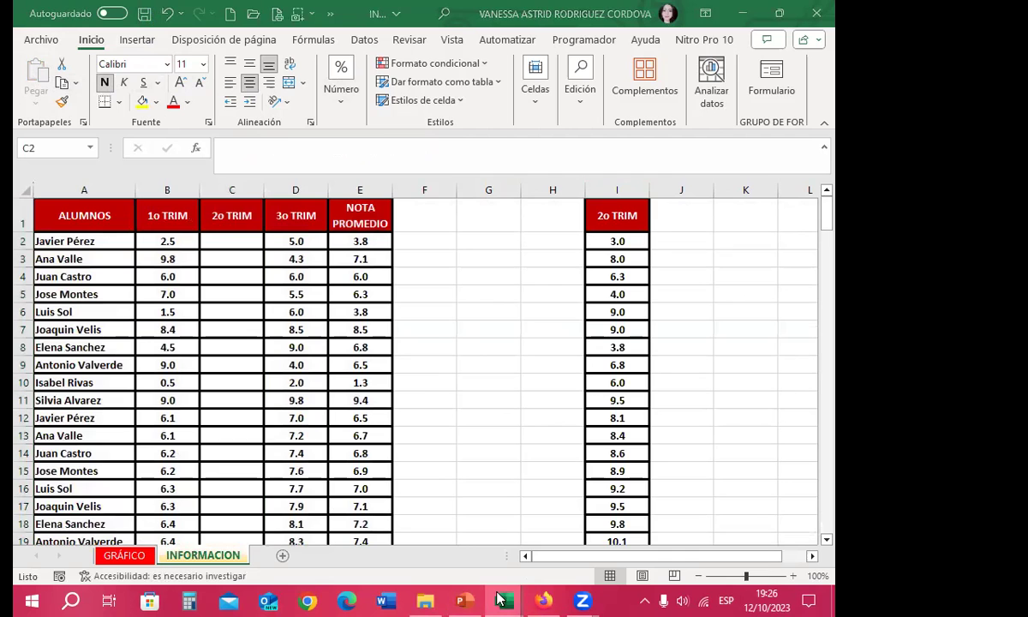
{"action": "mouse_move", "coordinate": [500, 599]}
{"action": "left_click", "coordinate": [512, 542]}
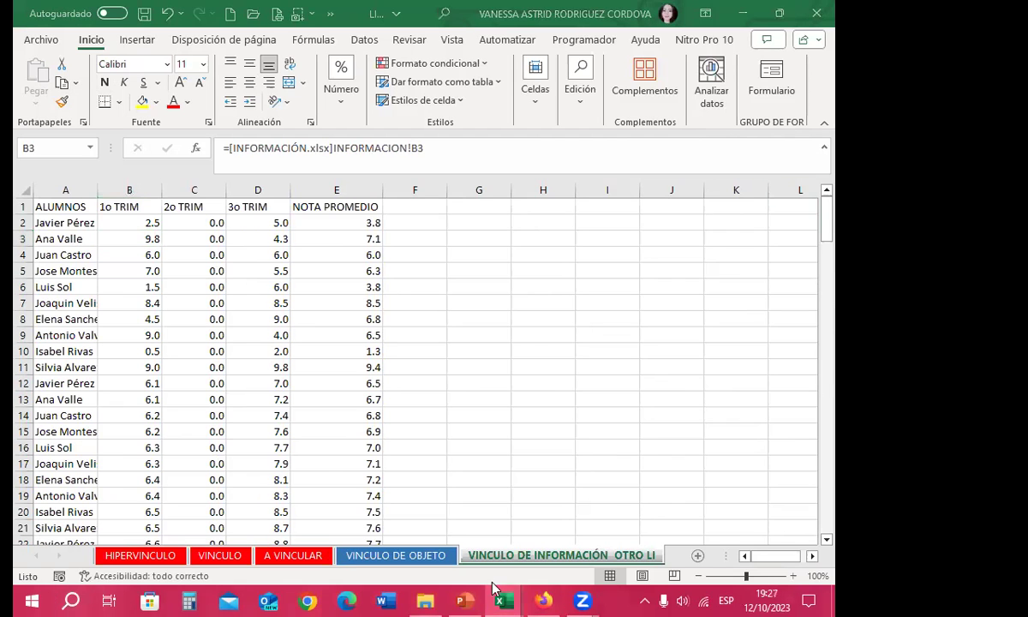
In INFORMACIÓN, delete C2:C8 and undo so the 2o TRIM values are restored
{"action": "mouse_move", "coordinate": [504, 600]}
{"action": "left_click", "coordinate": [651, 555]}
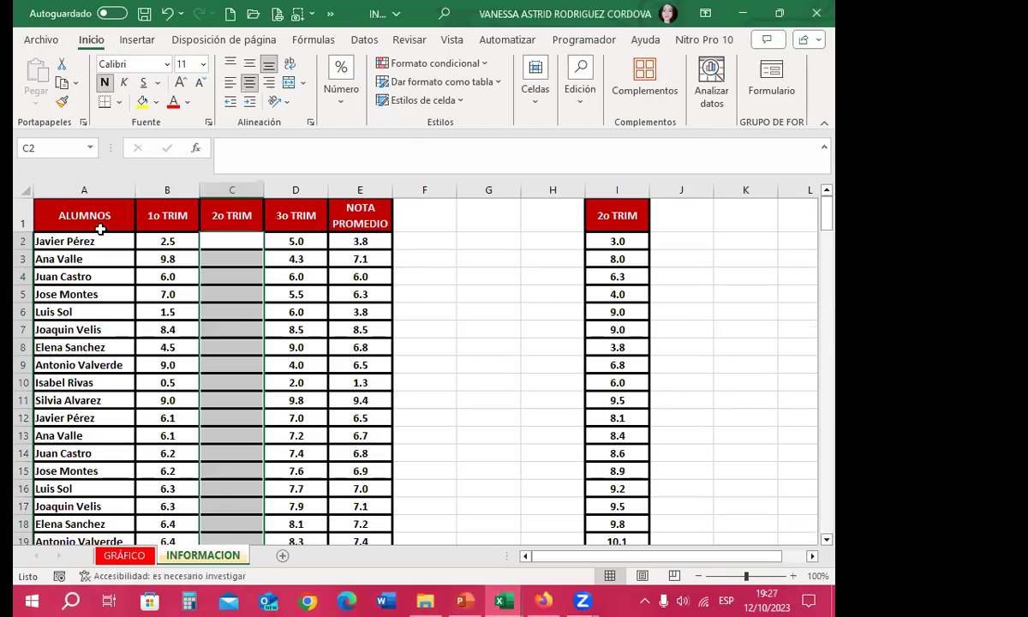
{"action": "left_click", "coordinate": [231, 329]}
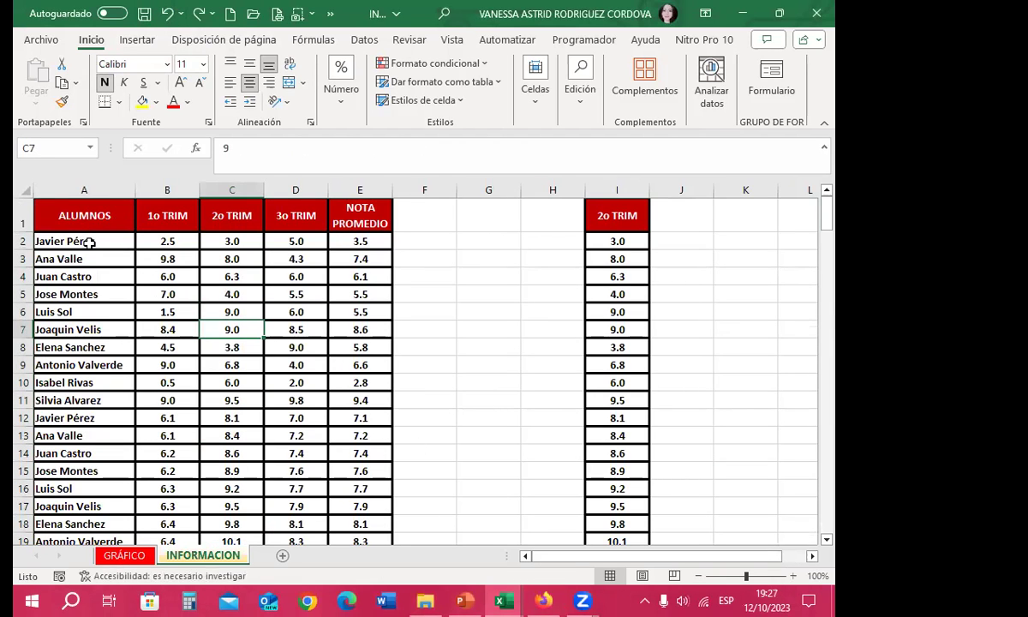
{"action": "left_click_drag", "start_coordinate": [231, 241], "coordinate": [231, 347]}
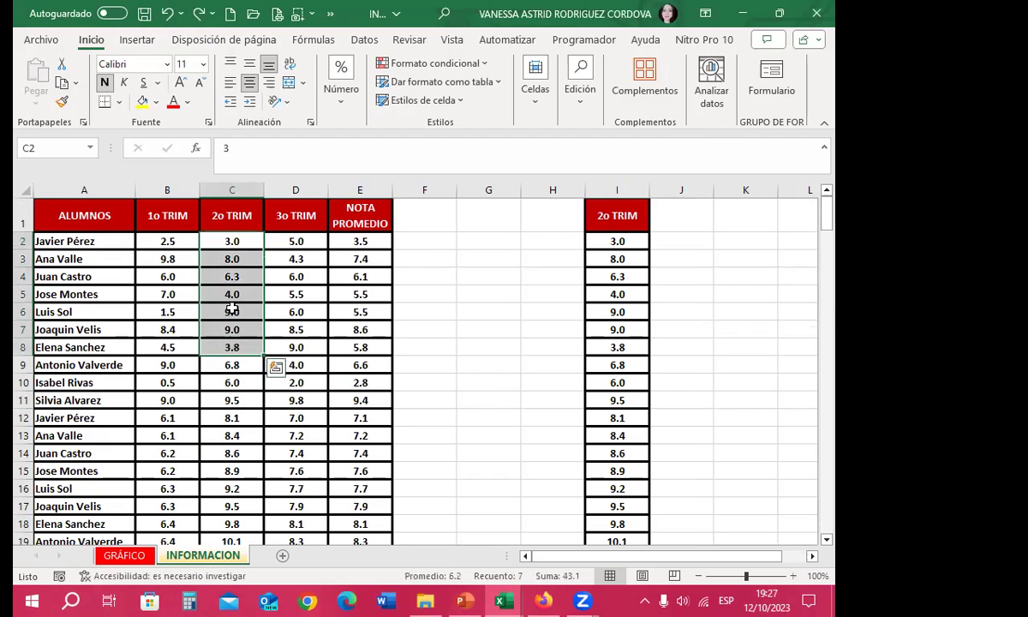
{"action": "key", "text": "Delete"}
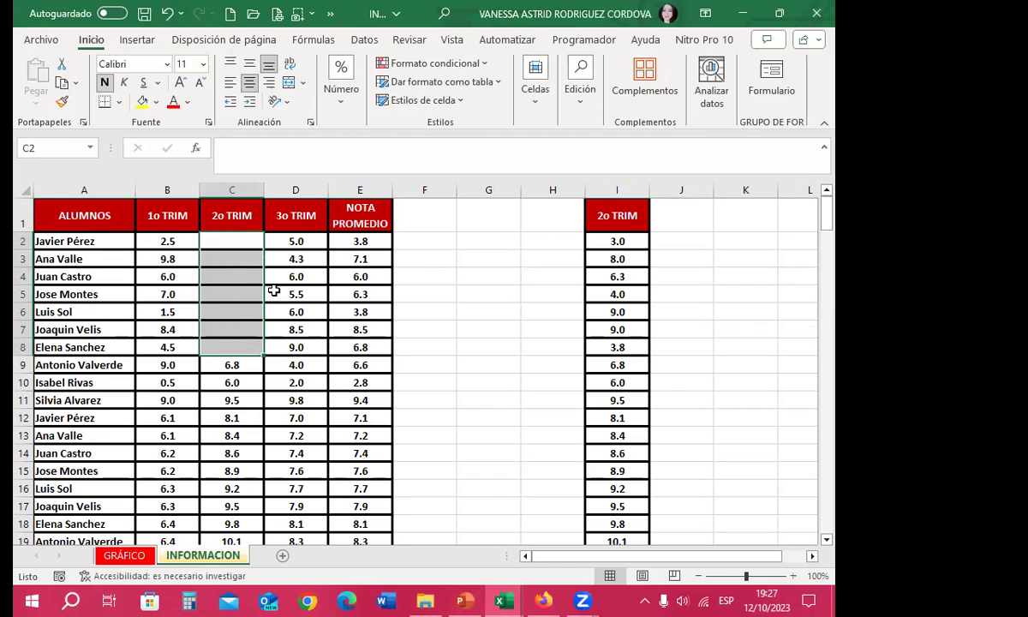
{"action": "key", "text": "ctrl+z"}
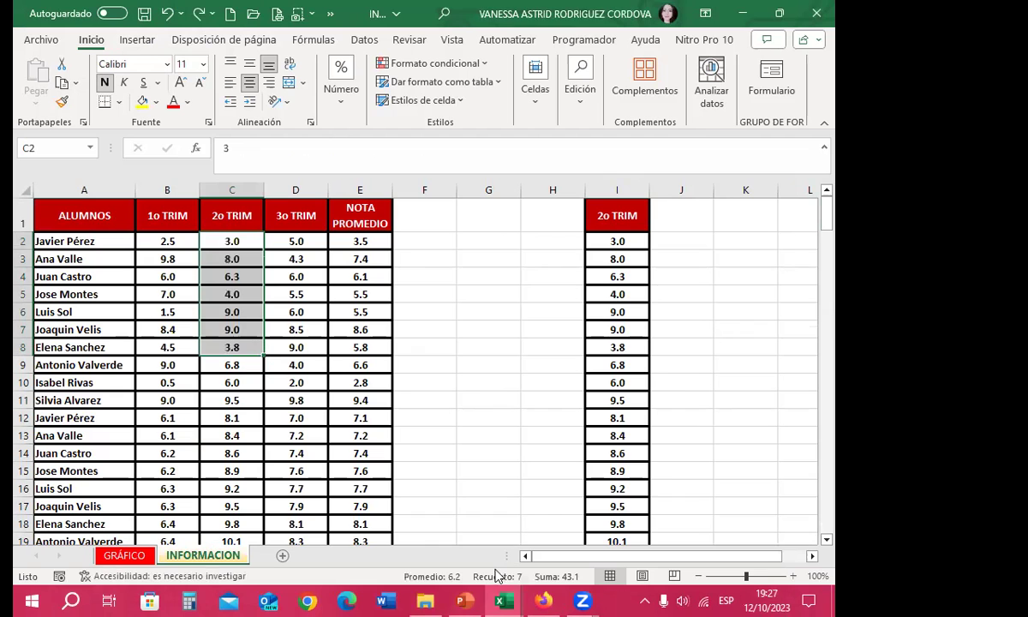
Return to the linked workbook and check D5's external link formula
{"action": "mouse_move", "coordinate": [503, 600]}
{"action": "left_click", "coordinate": [454, 523]}
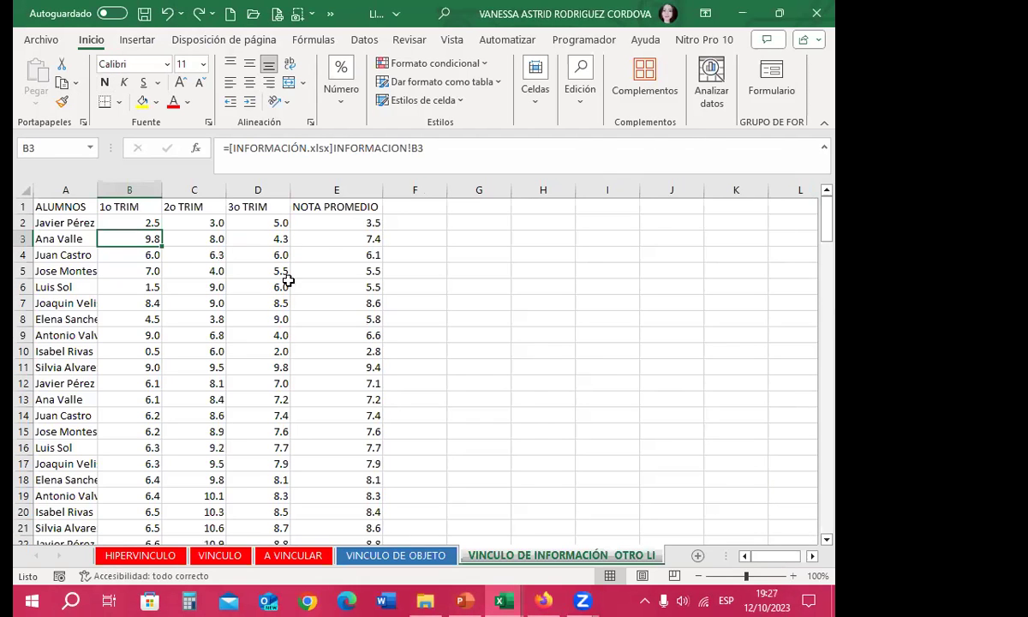
{"action": "left_click", "coordinate": [272, 269]}
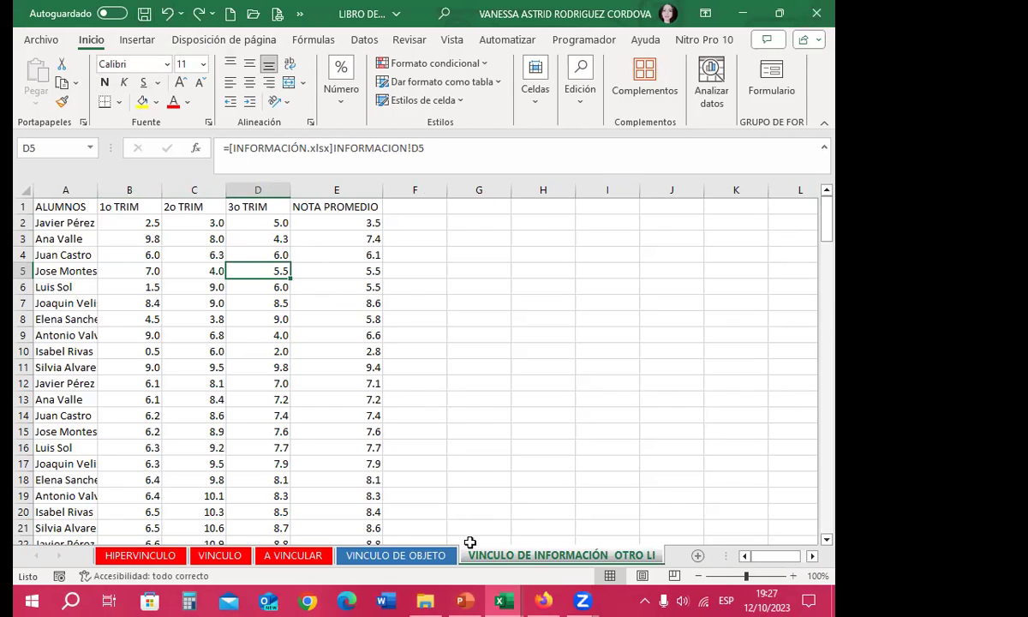
In INFORMACIÓN, delete the 2o TRIM grades in C2:C10
{"action": "left_click", "coordinate": [742, 13]}
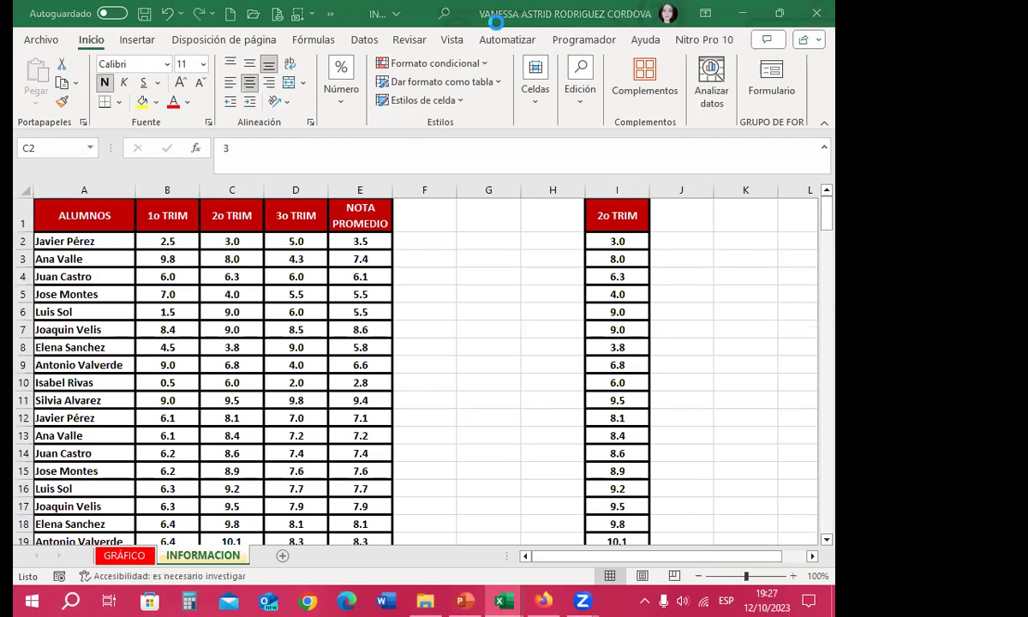
{"action": "left_click", "coordinate": [400, 360]}
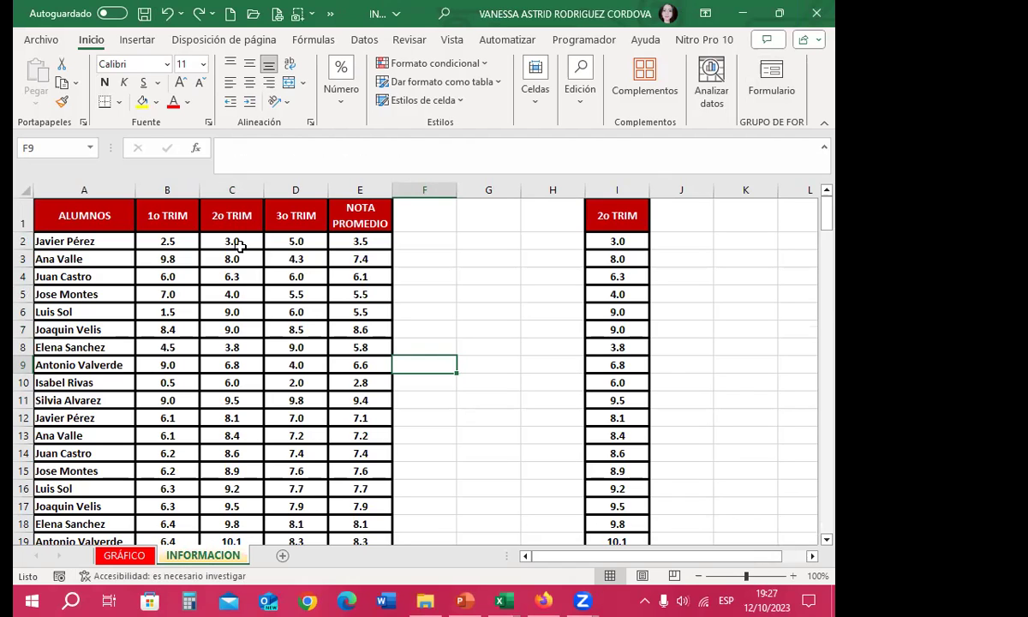
{"action": "left_click_drag", "start_coordinate": [238, 244], "coordinate": [255, 382]}
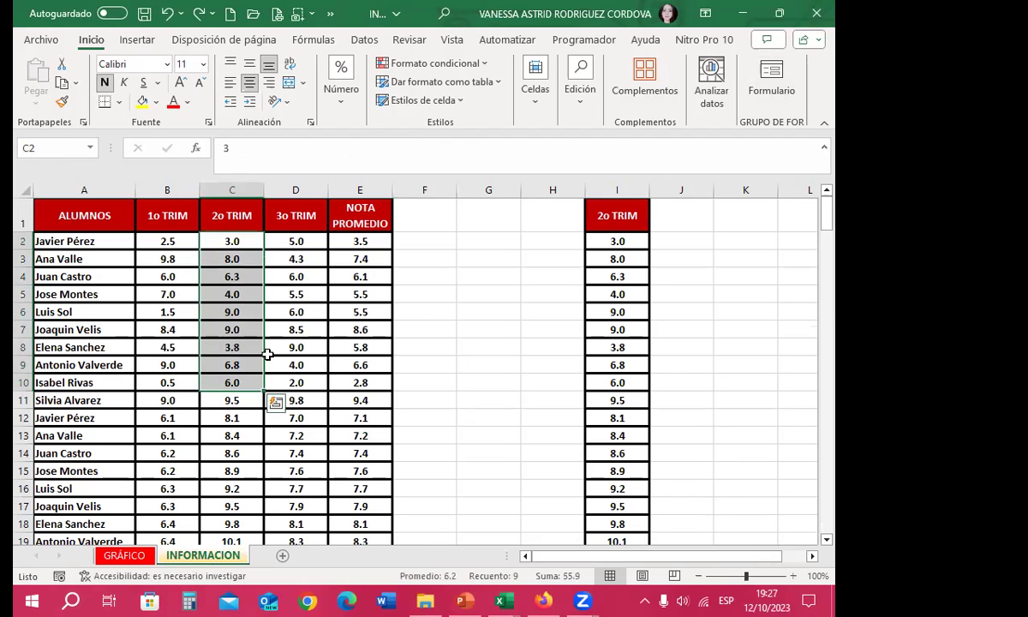
{"action": "key", "text": "Delete"}
{"action": "left_click", "coordinate": [426, 346]}
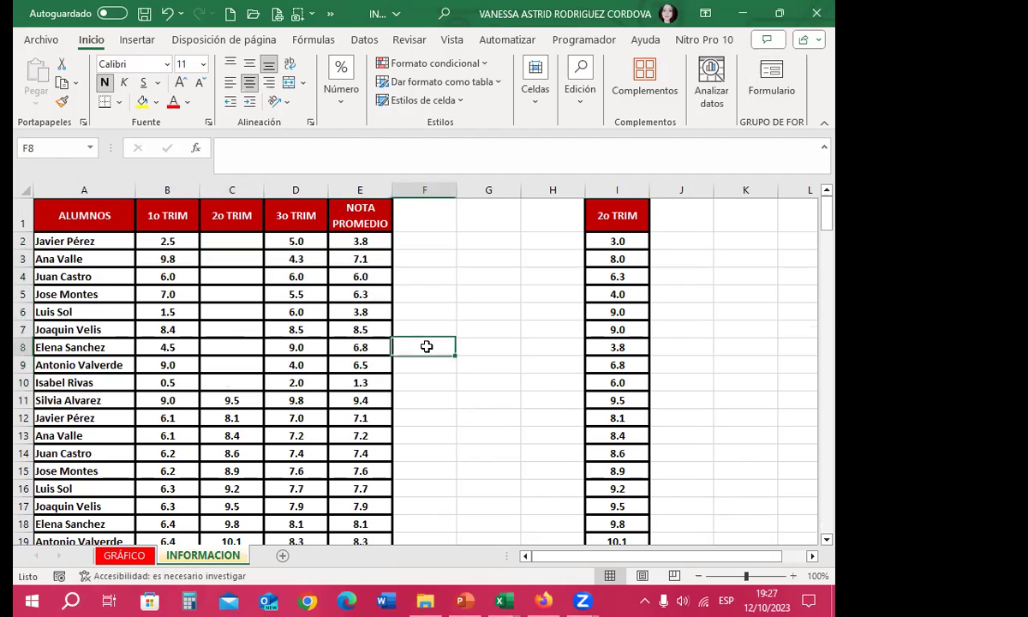
Close INFORMACIÓN and reopen the LIBRO DE EXCEL workbook from the CLASE DE AYER folder
{"action": "left_click", "coordinate": [808, 26]}
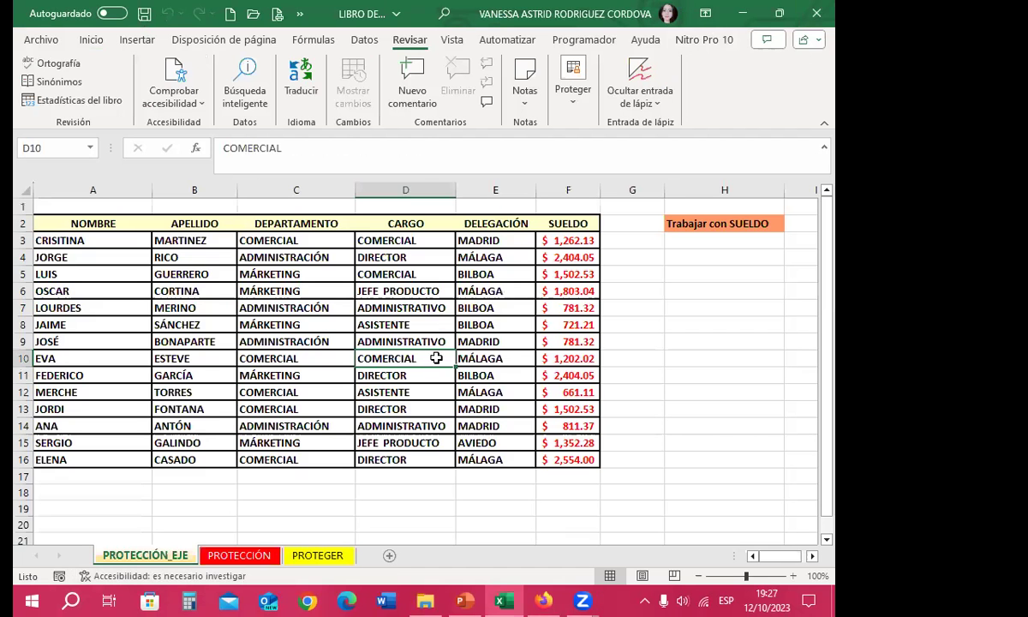
{"action": "left_click", "coordinate": [425, 600]}
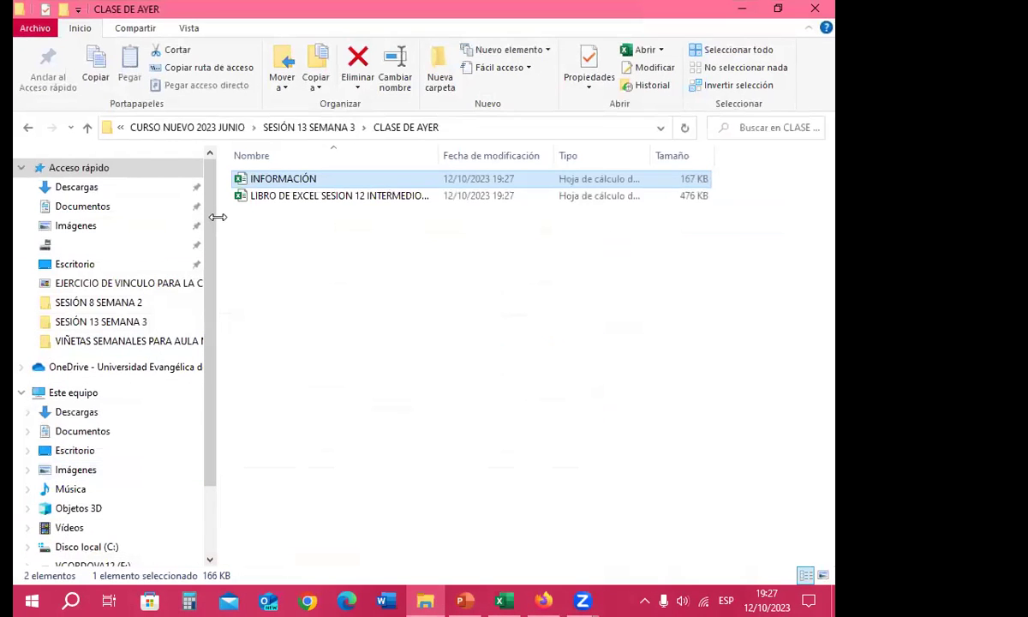
{"action": "double_click", "coordinate": [346, 202]}
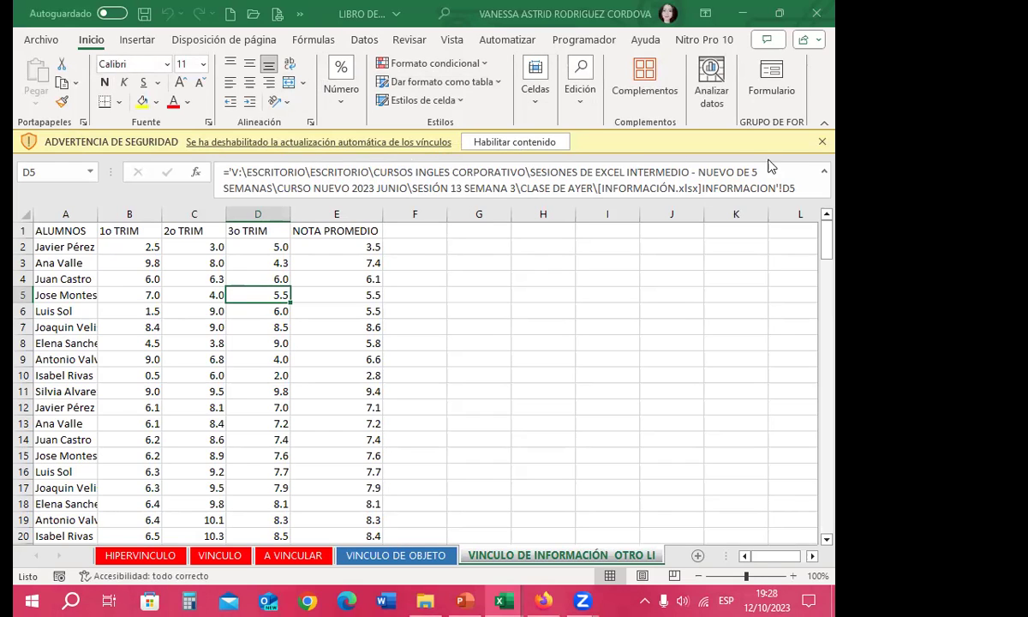
Dismiss the disabled-links warning and select linked cell C9
{"action": "left_click", "coordinate": [821, 142]}
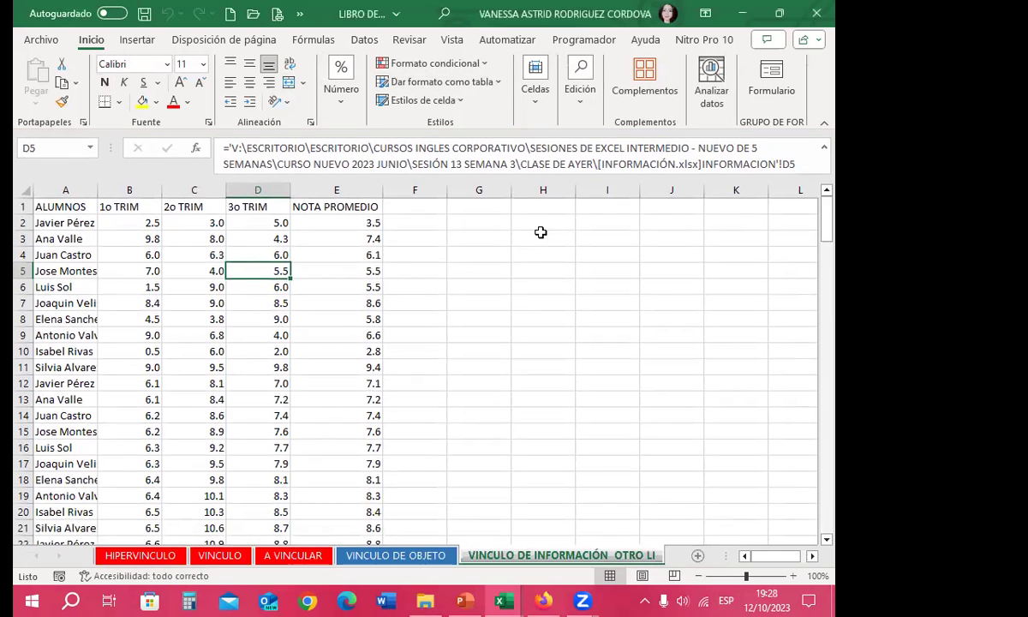
{"action": "left_click", "coordinate": [399, 285]}
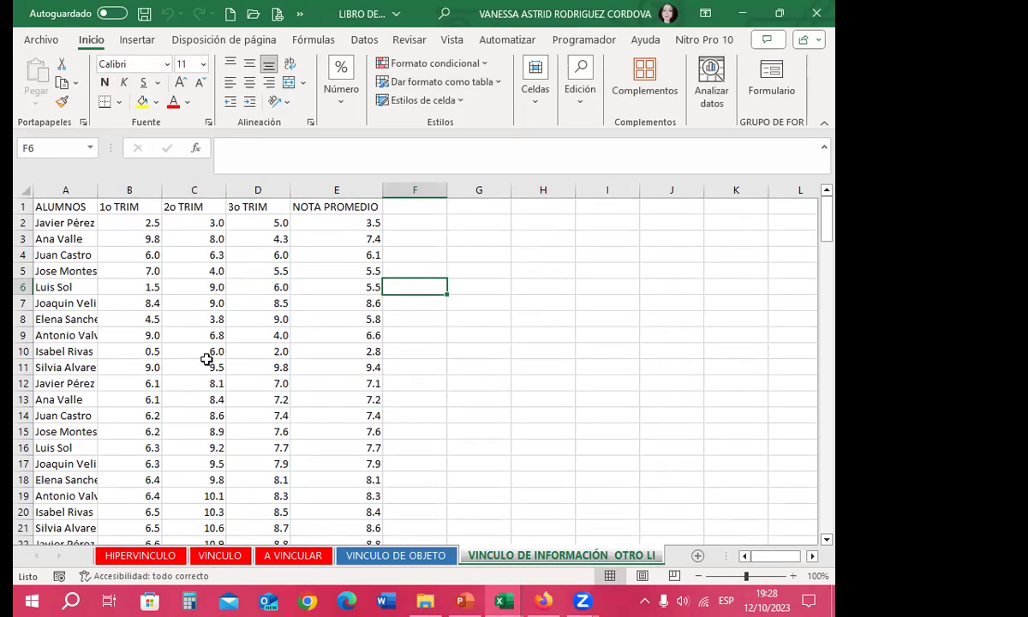
{"action": "left_click", "coordinate": [193, 334]}
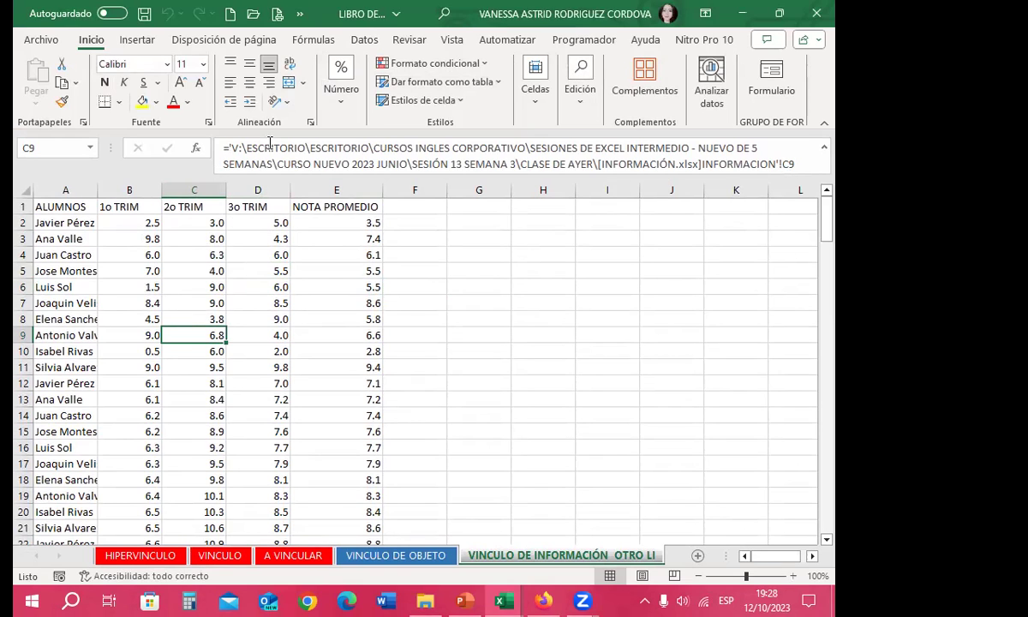
Expand the formula bar and edit C9's full-path INFORMACIÓN.xlsx reference
{"action": "left_click", "coordinate": [823, 148]}
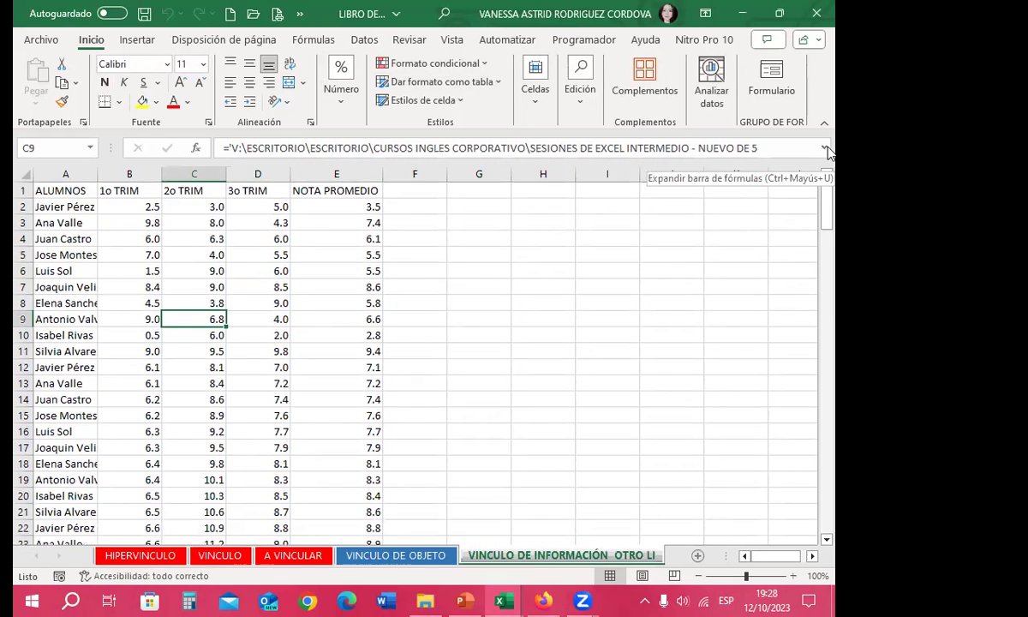
{"action": "left_click", "coordinate": [824, 149]}
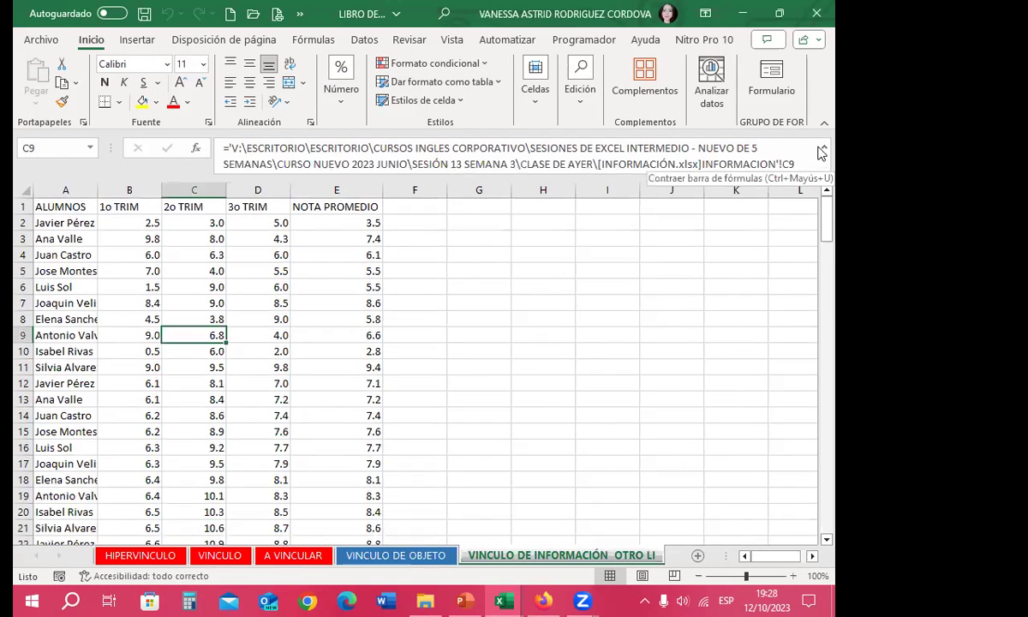
{"action": "left_click", "coordinate": [615, 165]}
{"action": "left_click", "coordinate": [604, 173]}
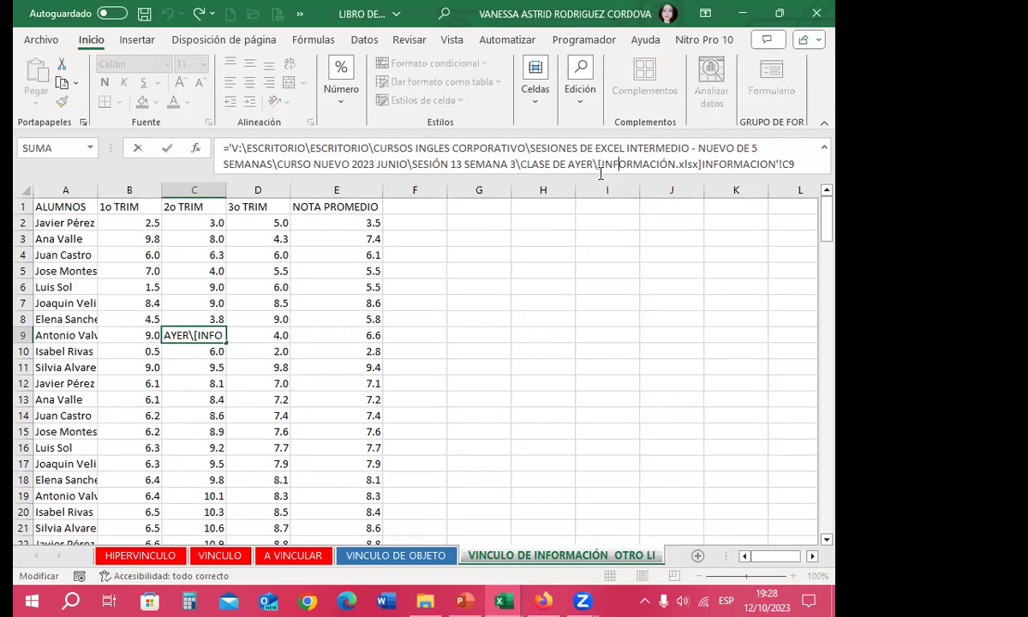
{"action": "left_click_drag", "start_coordinate": [553, 179], "coordinate": [552, 225]}
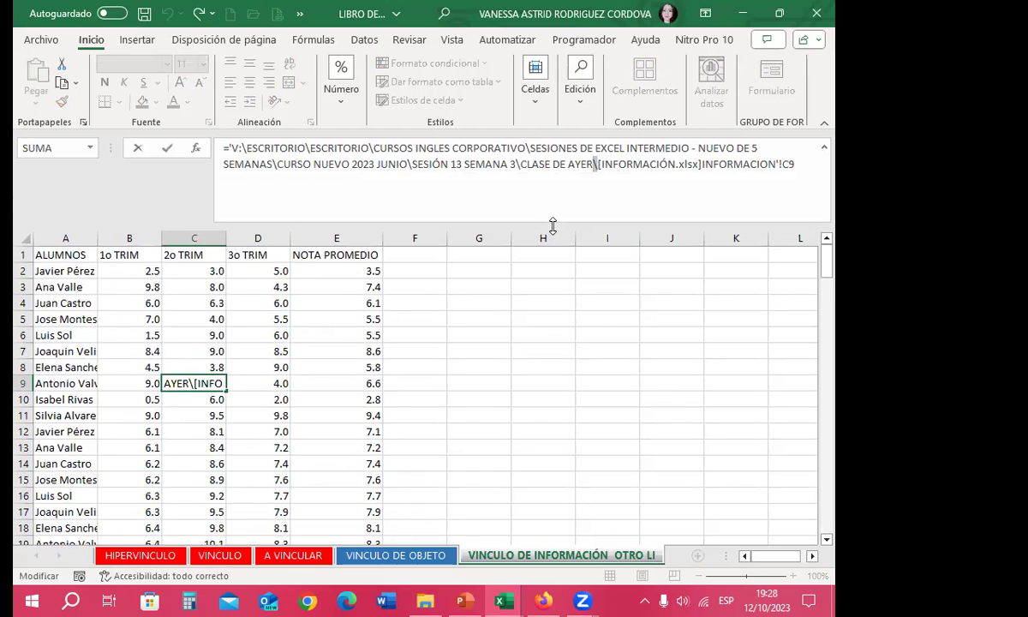
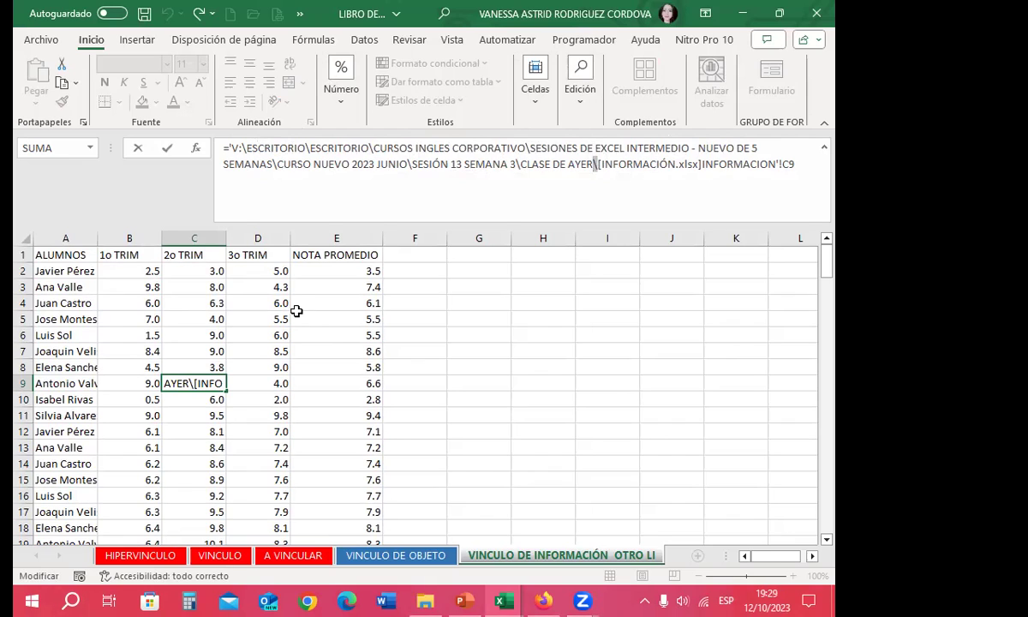
Confirm the C9 link formula, close the linking workbook at the save prompt, and open INFORMACIÓN
{"action": "key", "text": "Return"}
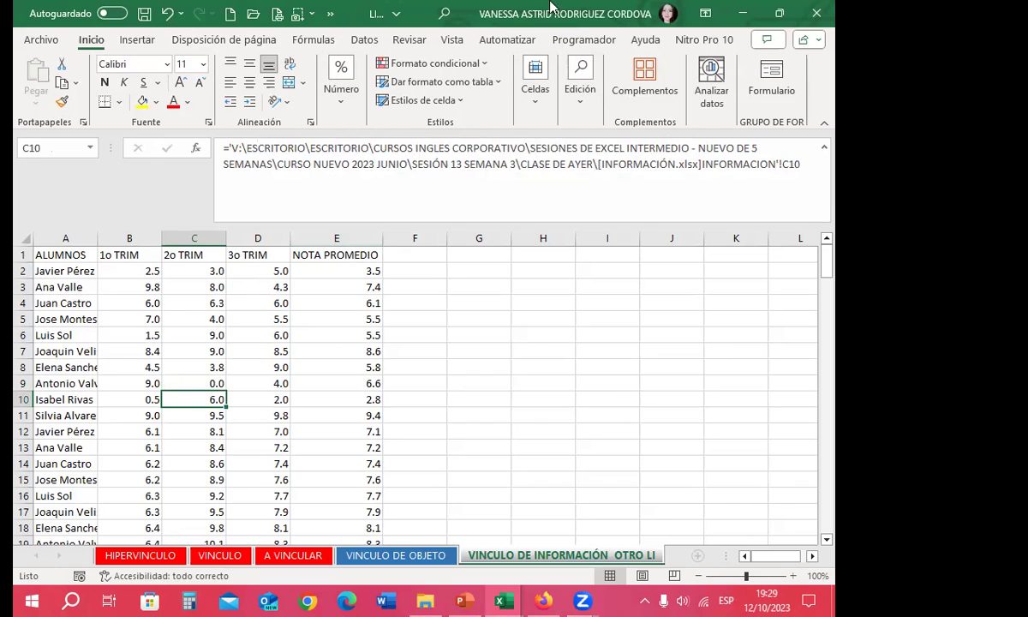
{"action": "left_click", "coordinate": [816, 13]}
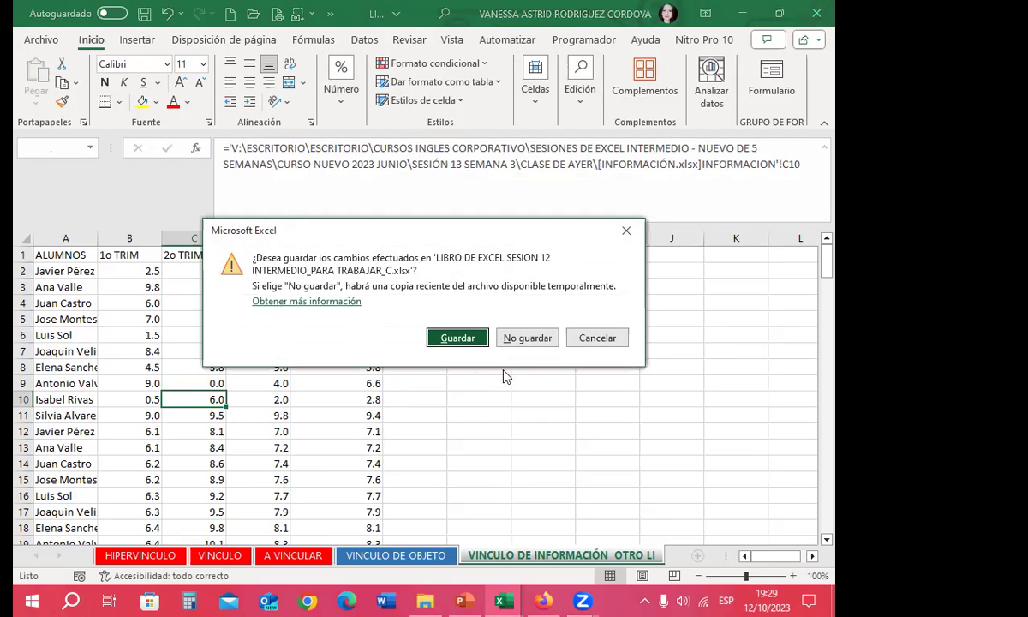
{"action": "left_click", "coordinate": [528, 338]}
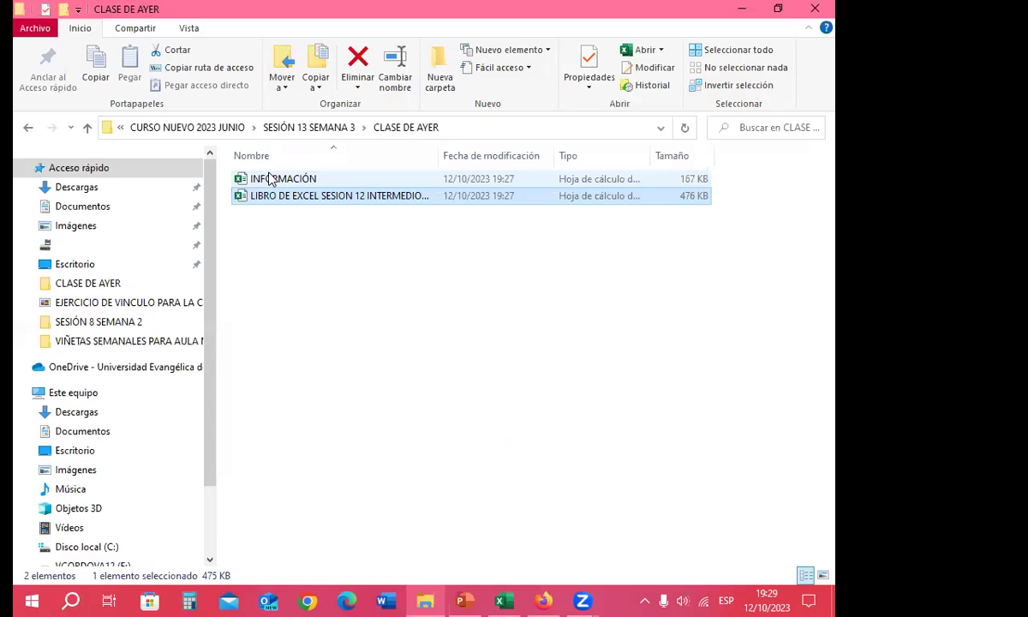
{"action": "left_click", "coordinate": [268, 181]}
{"action": "double_click", "coordinate": [266, 182]}
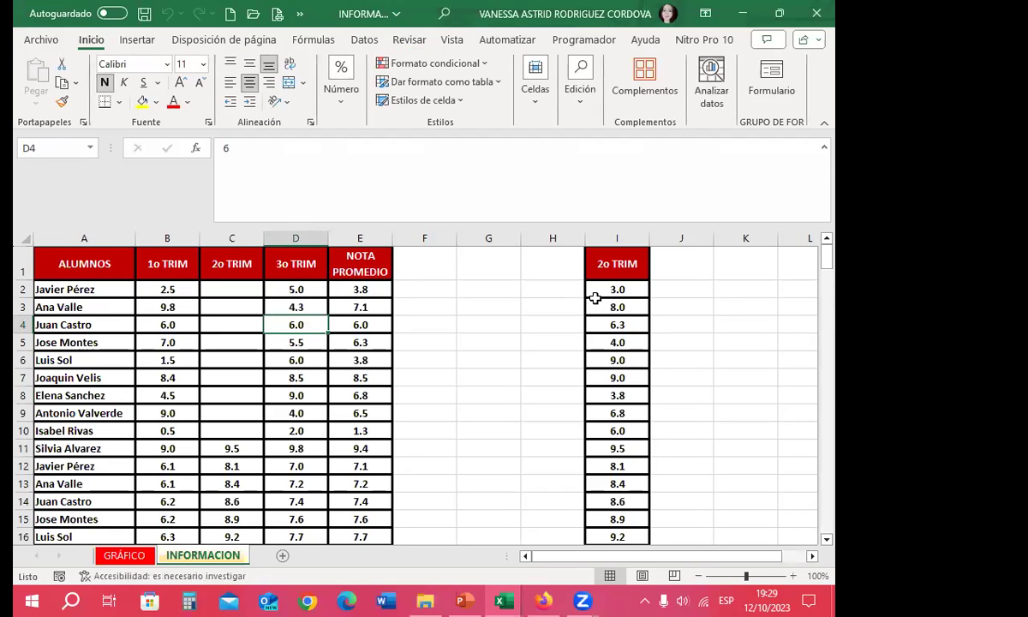
Copy the 2o TRIM scores from I2:I13 into C2:C13
{"action": "left_click", "coordinate": [604, 292]}
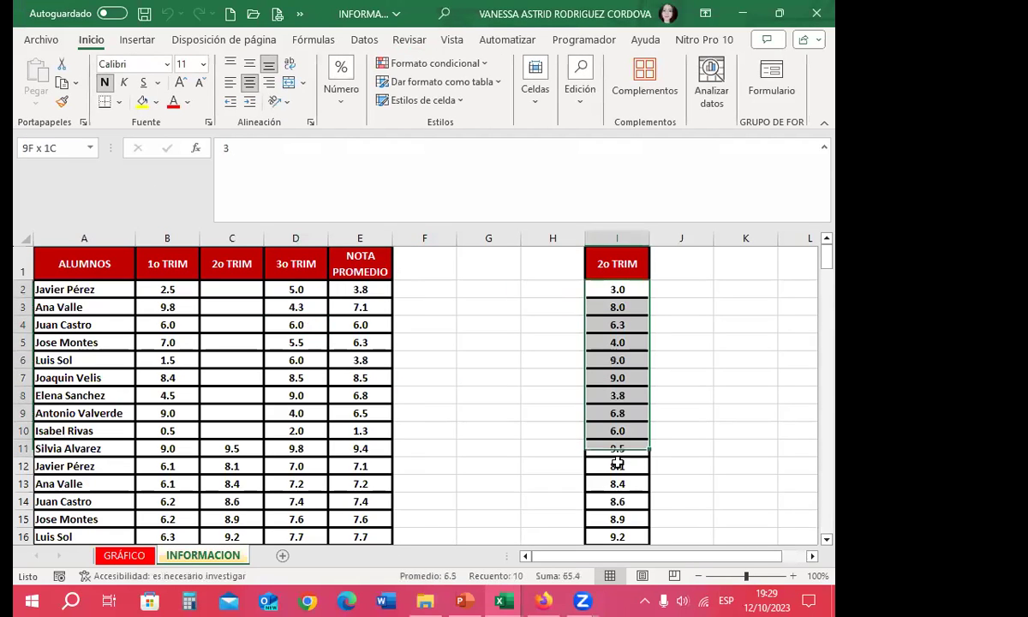
{"action": "left_click_drag", "start_coordinate": [608, 310], "coordinate": [619, 482]}
{"action": "key", "text": "ctrl+c"}
{"action": "left_click", "coordinate": [233, 288]}
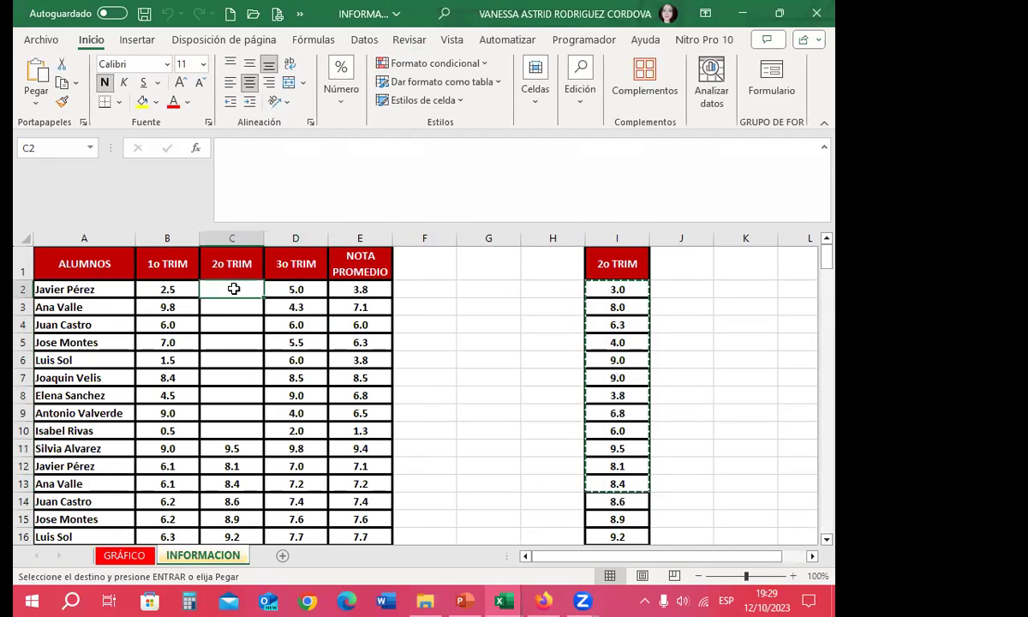
{"action": "key", "text": "ctrl+v"}
{"action": "left_click", "coordinate": [217, 354]}
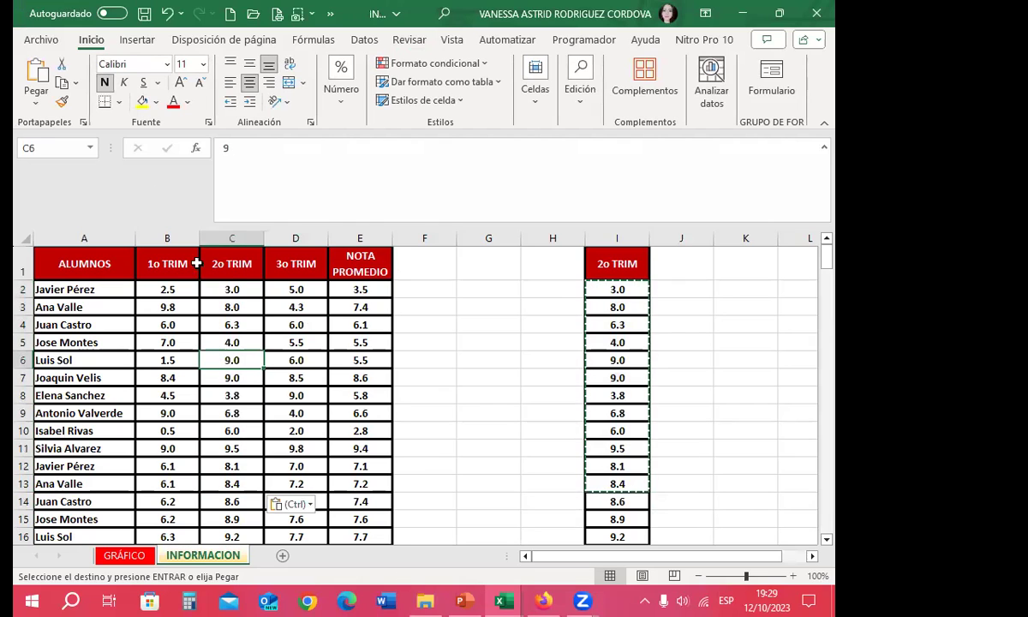
{"action": "key", "text": "Escape"}
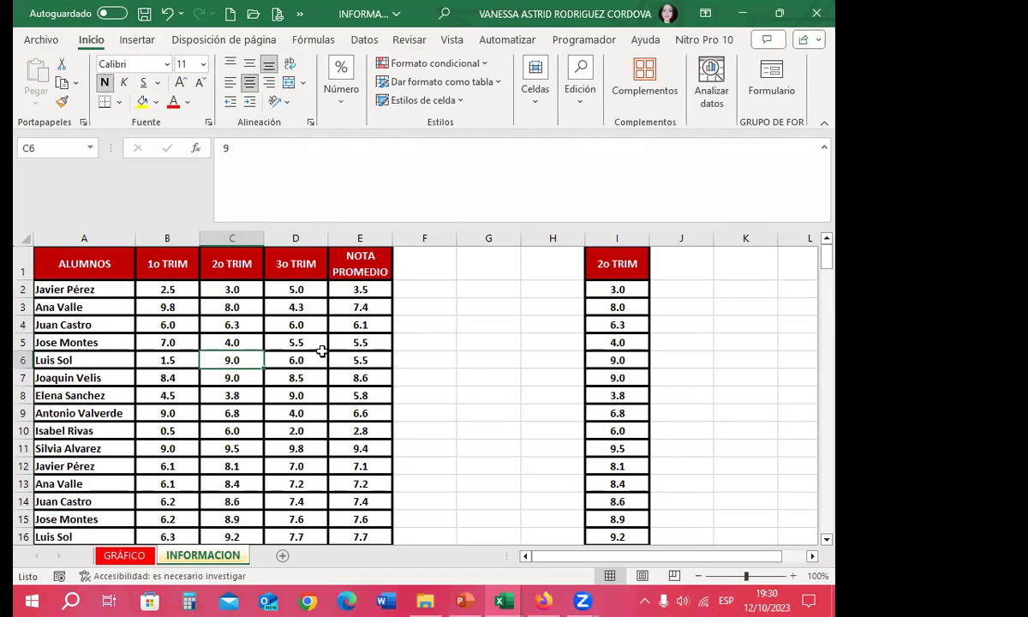
Clear the scores in C2:C9, then reopen the session 12 LIBRO DE EXCEL workbook
{"action": "left_click_drag", "start_coordinate": [219, 289], "coordinate": [221, 413]}
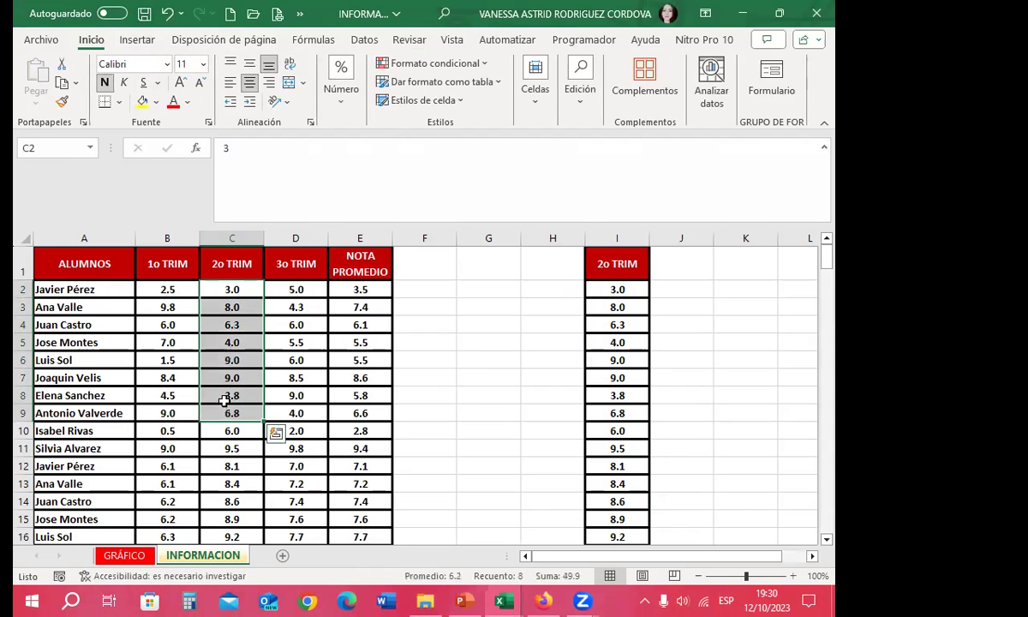
{"action": "key", "text": "Delete"}
{"action": "left_click", "coordinate": [488, 360]}
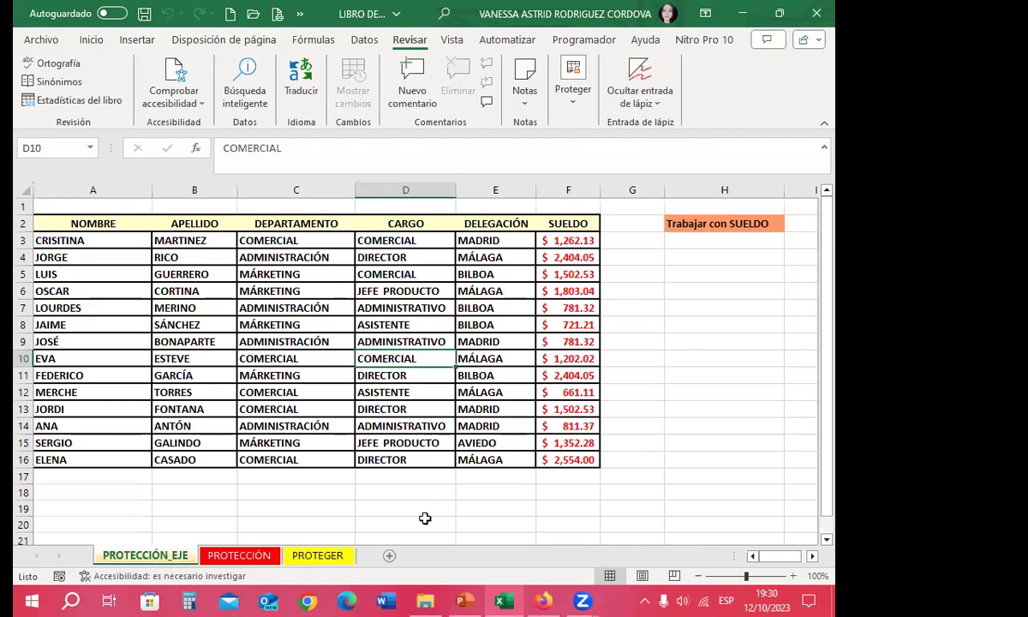
{"action": "key", "text": "alt+Tab"}
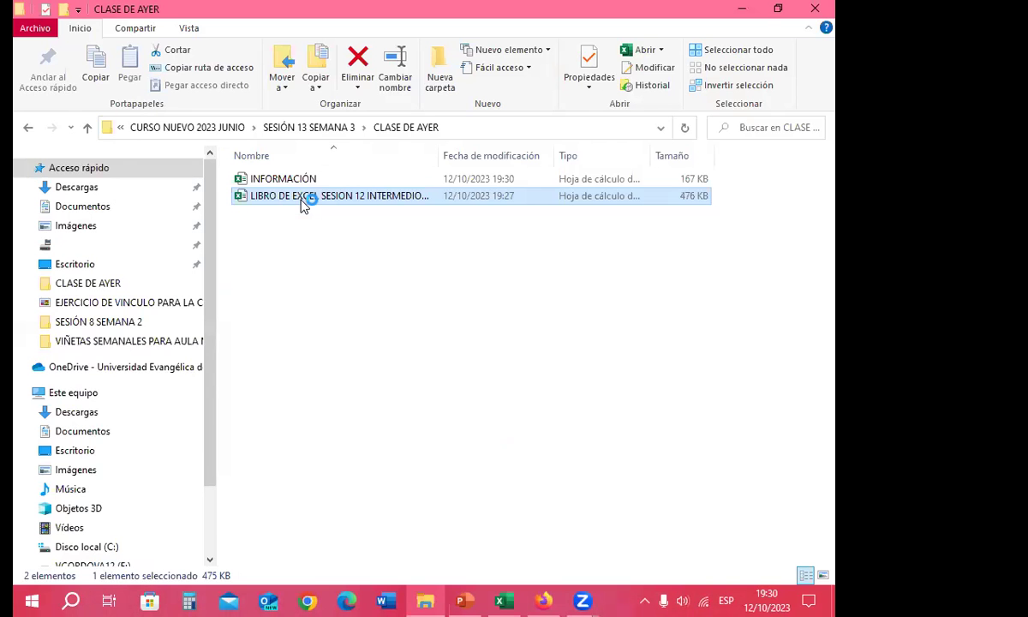
{"action": "double_click", "coordinate": [301, 200]}
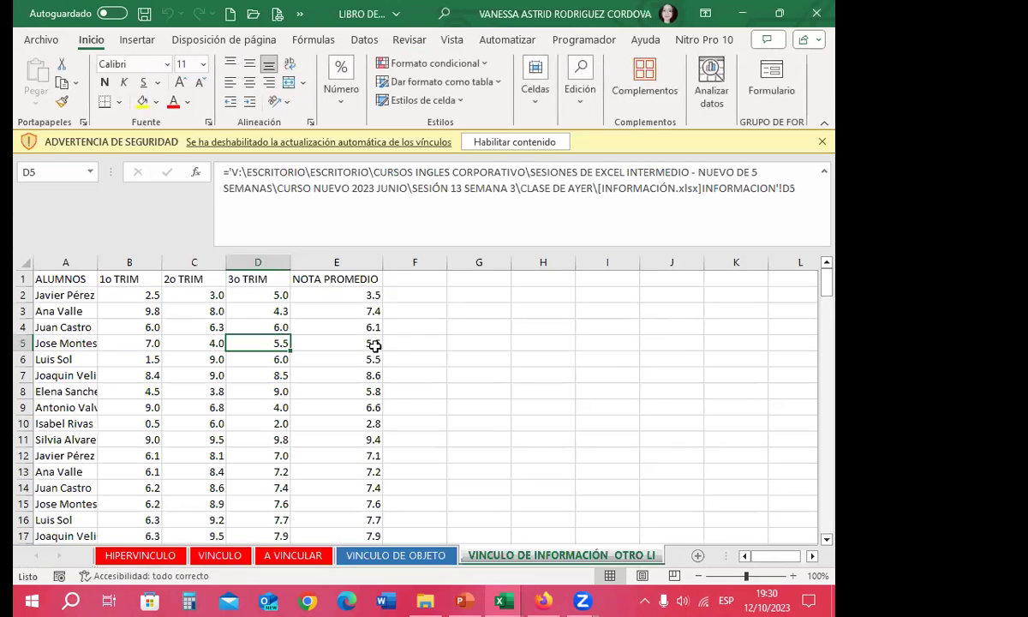
Enable content so the 2o TRIM links show 0.0 for rows 2–9, then close without saving
{"action": "left_click", "coordinate": [514, 141]}
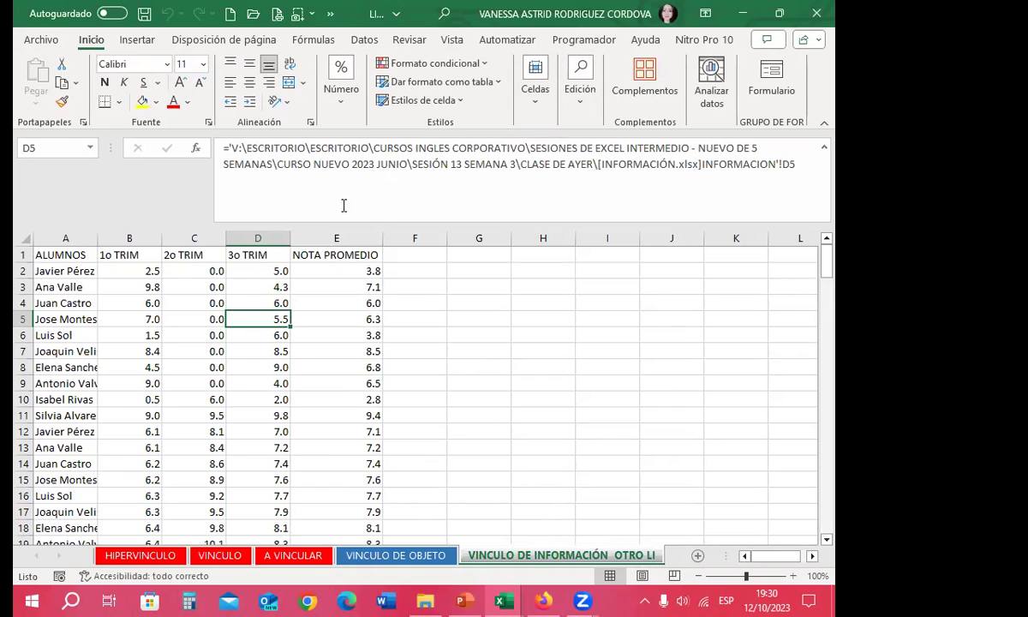
{"action": "left_click_drag", "start_coordinate": [182, 271], "coordinate": [193, 399]}
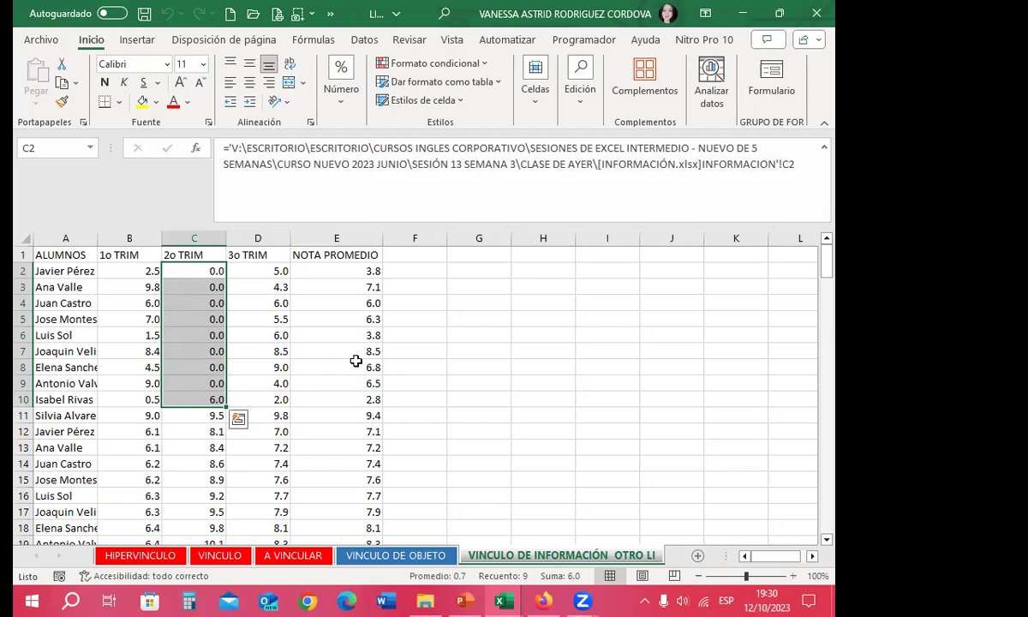
{"action": "left_click", "coordinate": [484, 364]}
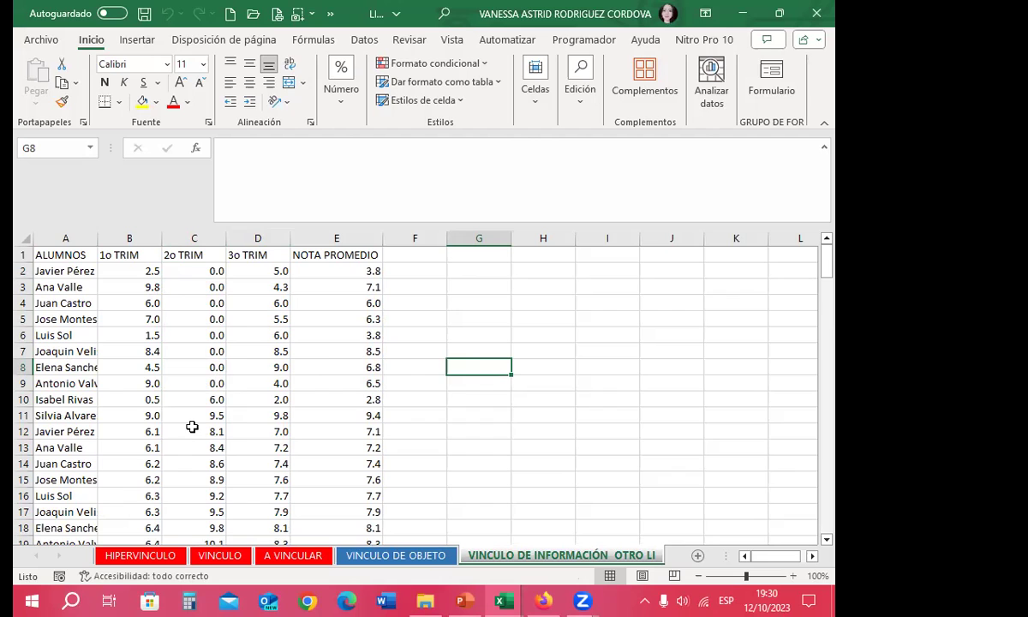
{"action": "left_click", "coordinate": [824, 147]}
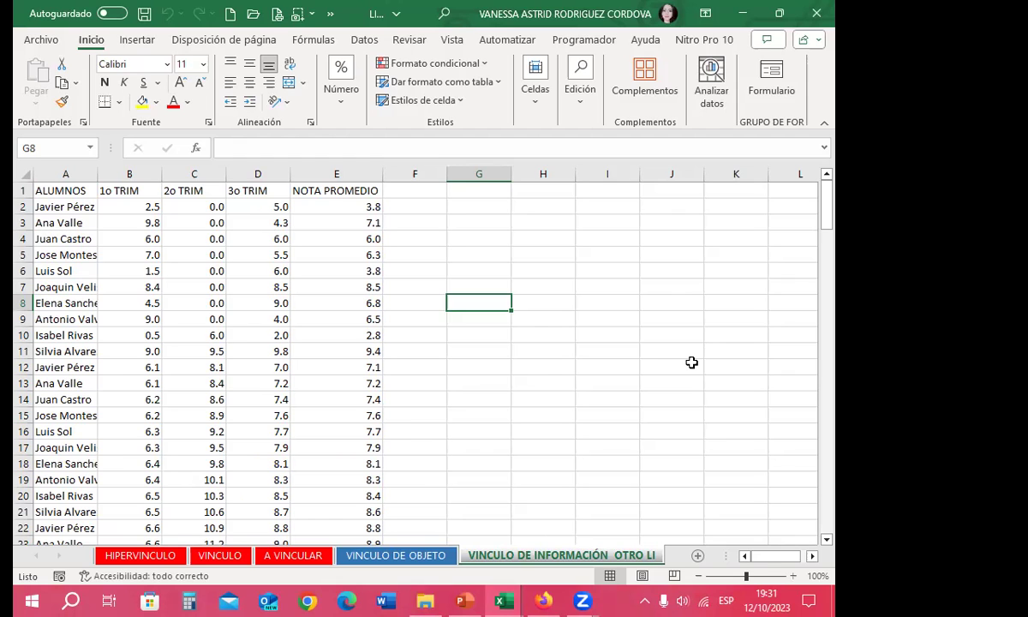
{"action": "left_click", "coordinate": [816, 13]}
{"action": "left_click", "coordinate": [428, 330]}
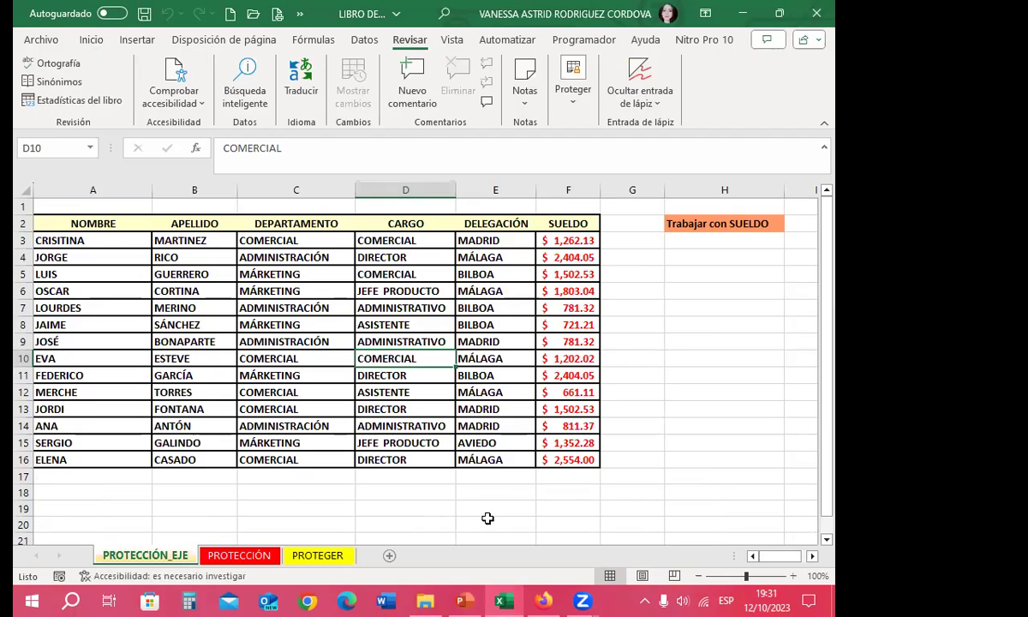
Minimize and restore Excel, select the ASISTENTE cell D8, and show the Inicio tab
{"action": "left_click", "coordinate": [505, 600]}
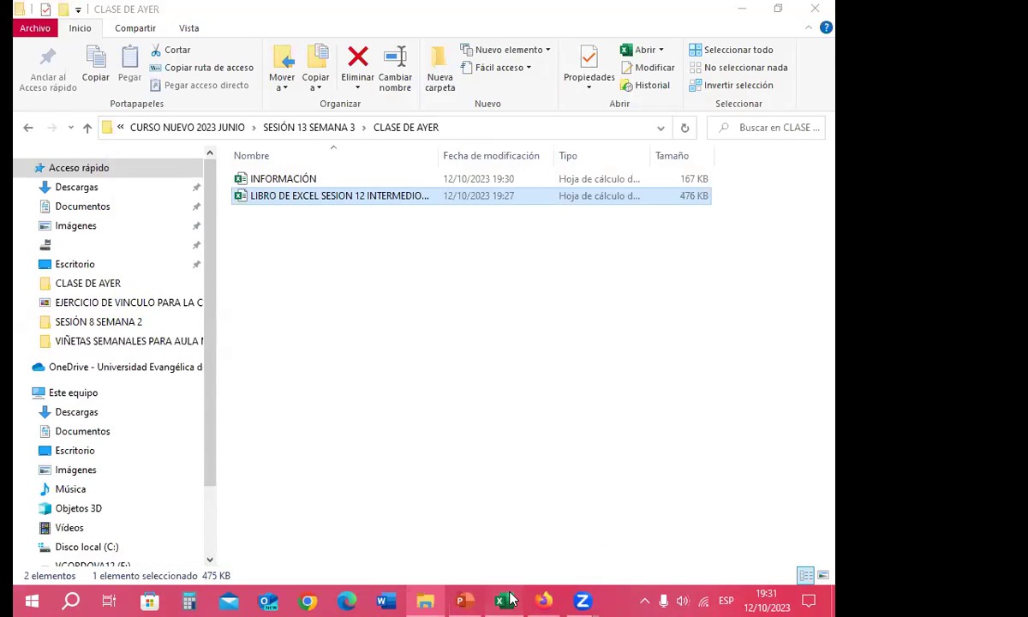
{"action": "left_click", "coordinate": [503, 599]}
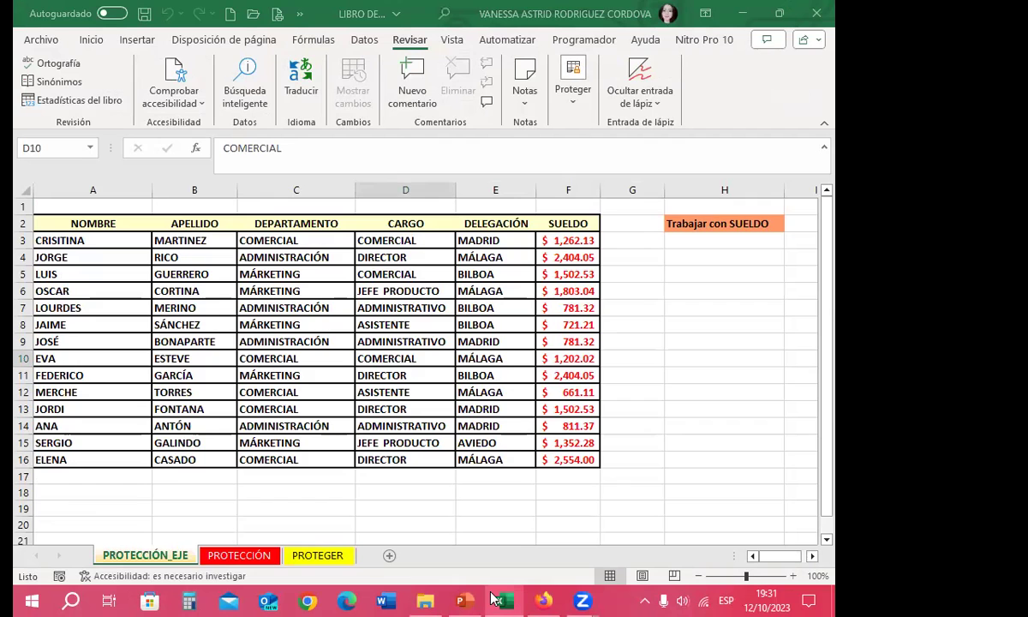
{"action": "left_click", "coordinate": [651, 440]}
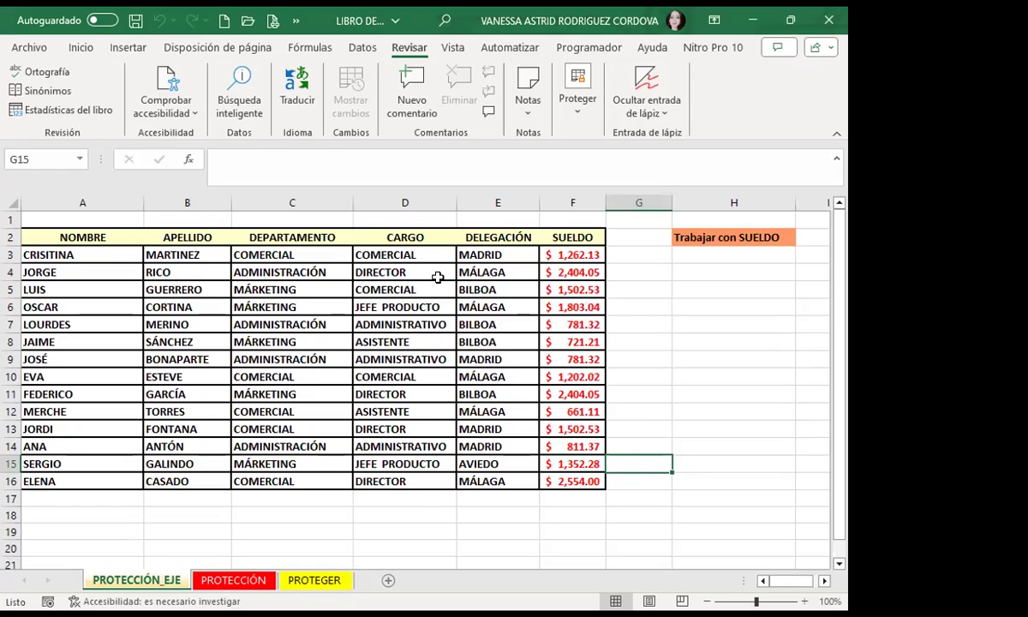
{"action": "left_click", "coordinate": [414, 339]}
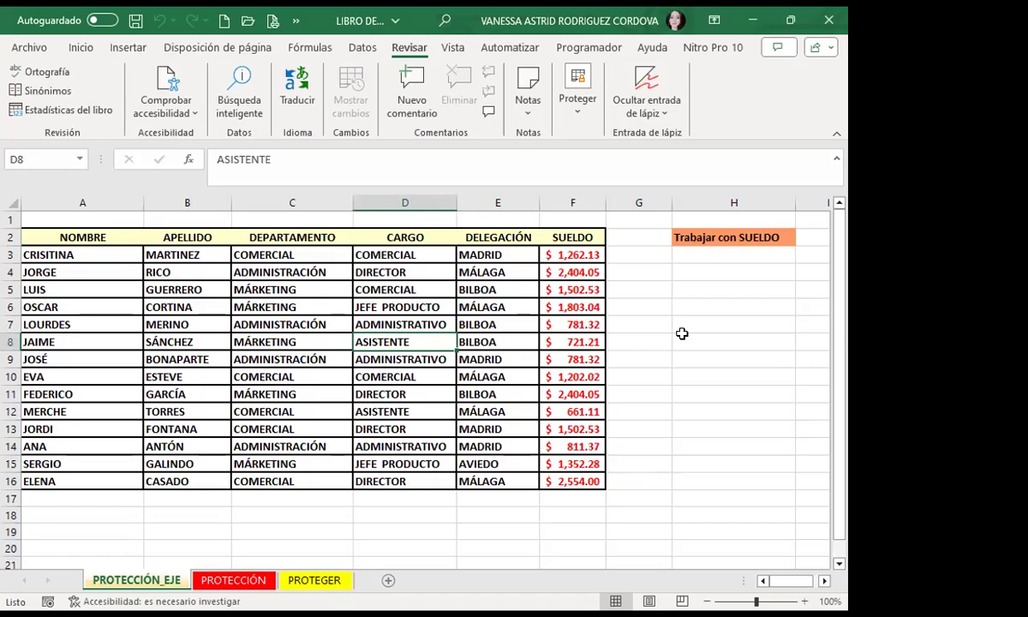
{"action": "left_click", "coordinate": [81, 47]}
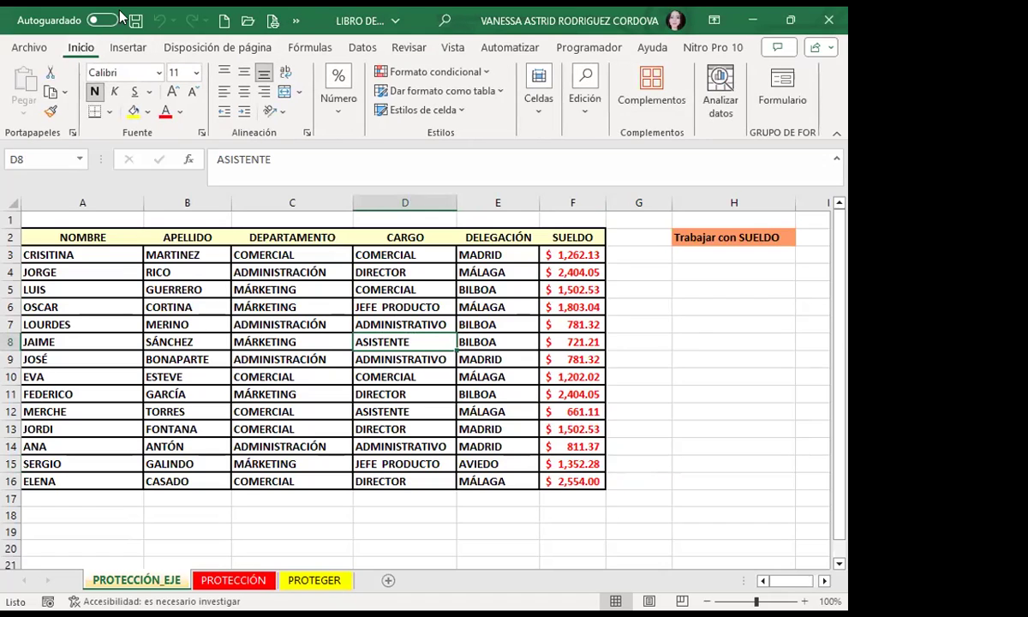
{"action": "left_click", "coordinate": [203, 133]}
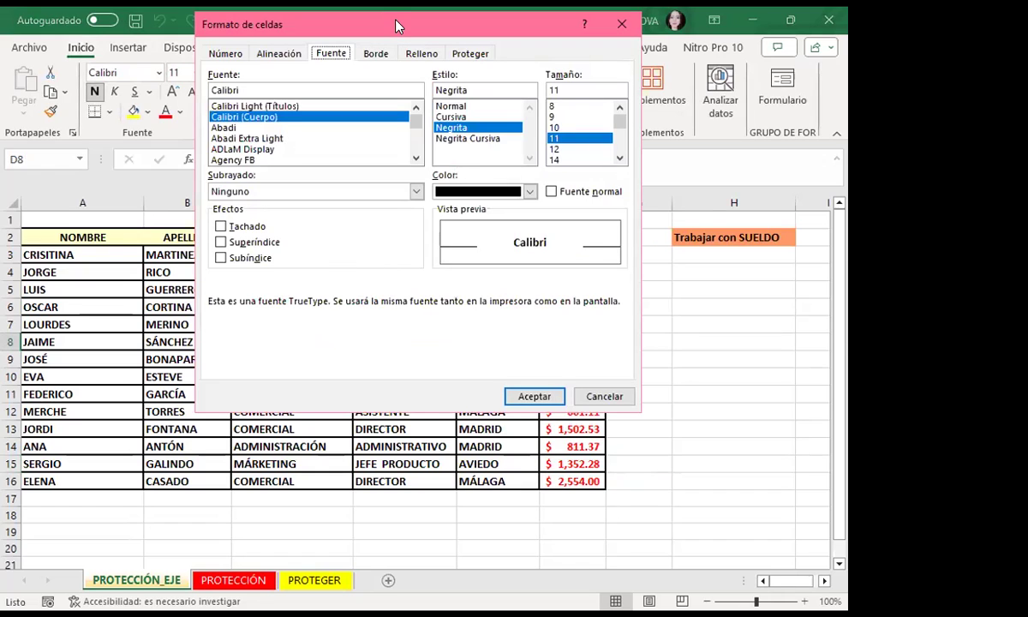
{"action": "left_click_drag", "start_coordinate": [397, 26], "coordinate": [408, 143]}
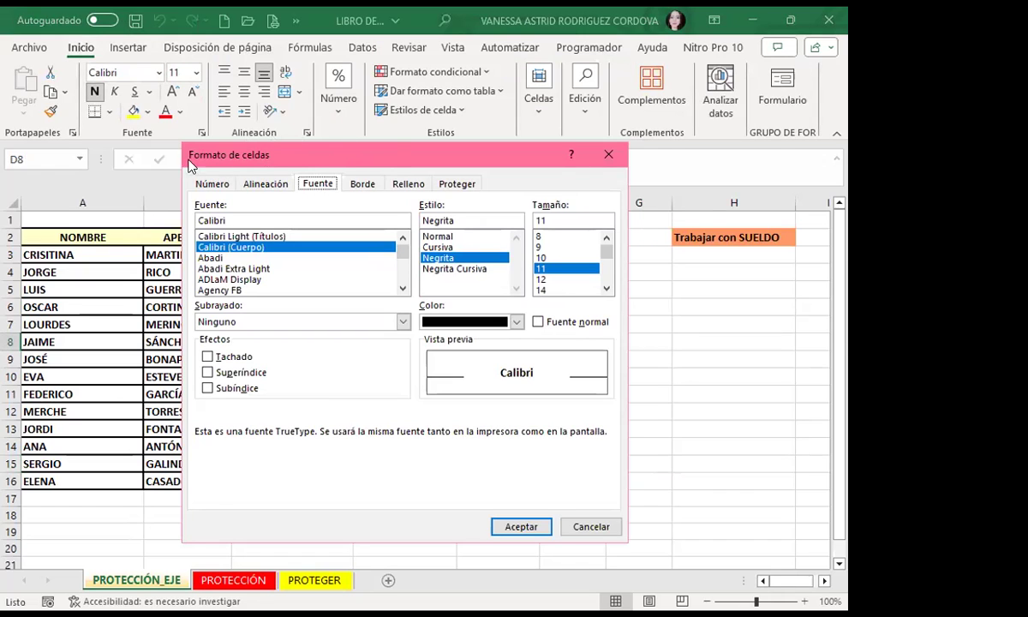
{"action": "left_click", "coordinate": [214, 184]}
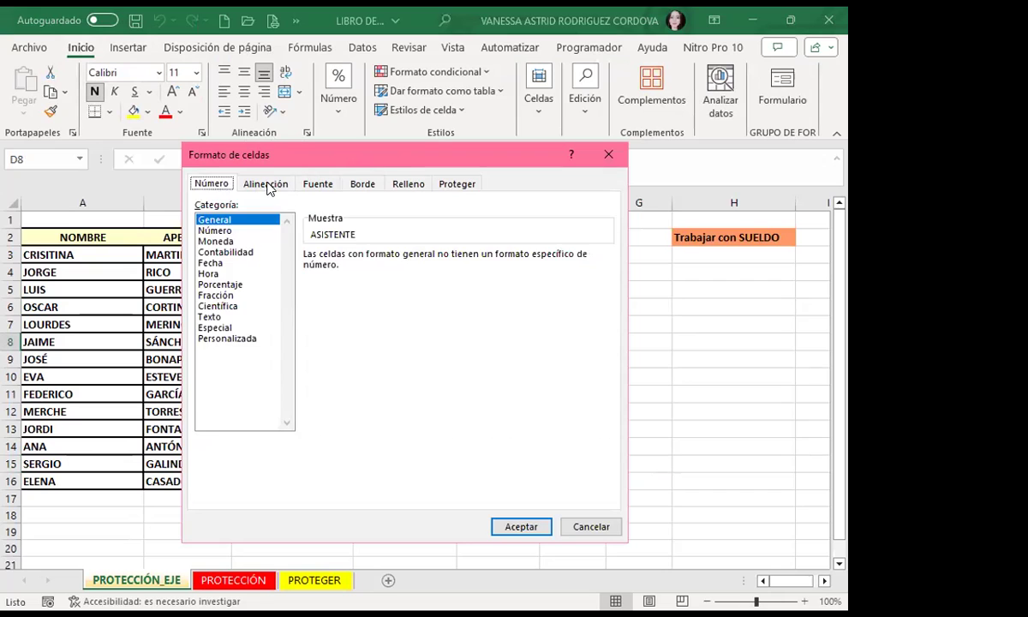
{"action": "left_click", "coordinate": [257, 181]}
{"action": "left_click", "coordinate": [314, 181]}
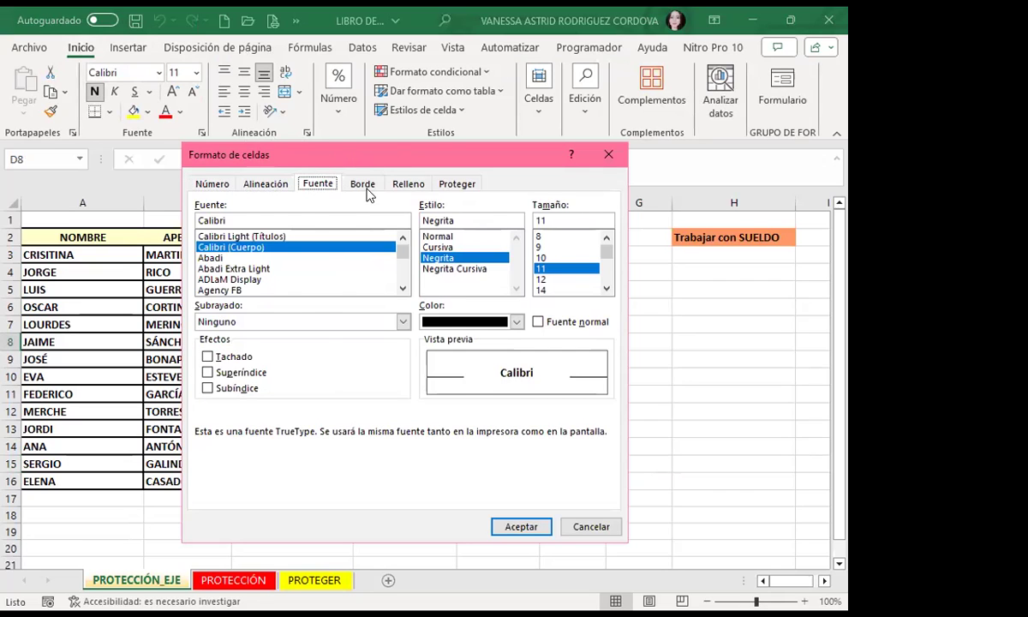
{"action": "left_click", "coordinate": [358, 184]}
{"action": "left_click", "coordinate": [459, 186]}
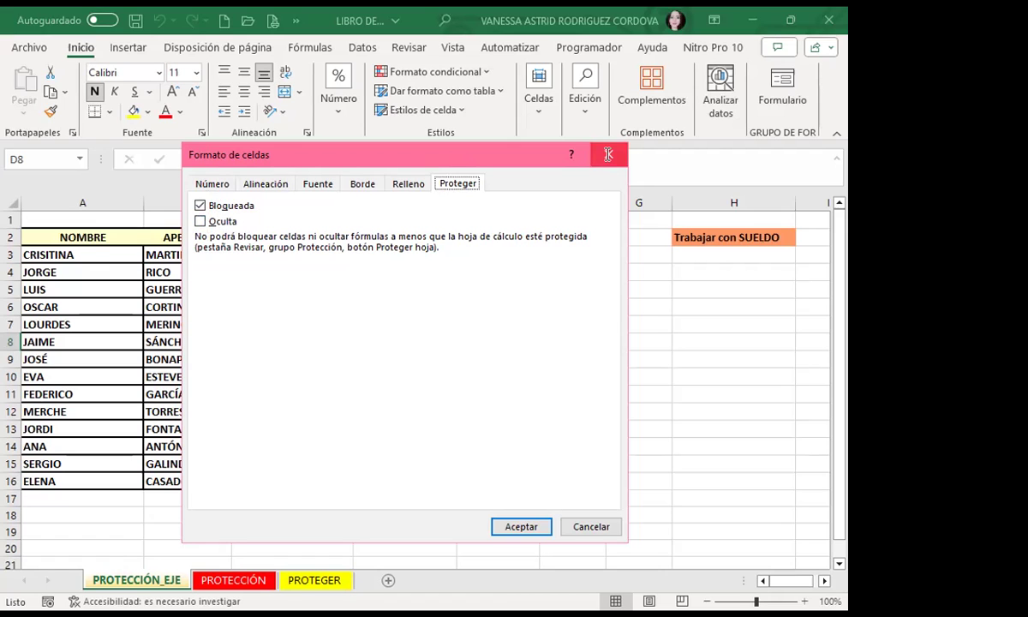
{"action": "key", "text": "Escape"}
{"action": "key", "text": "Down"}
{"action": "key", "text": "Down"}
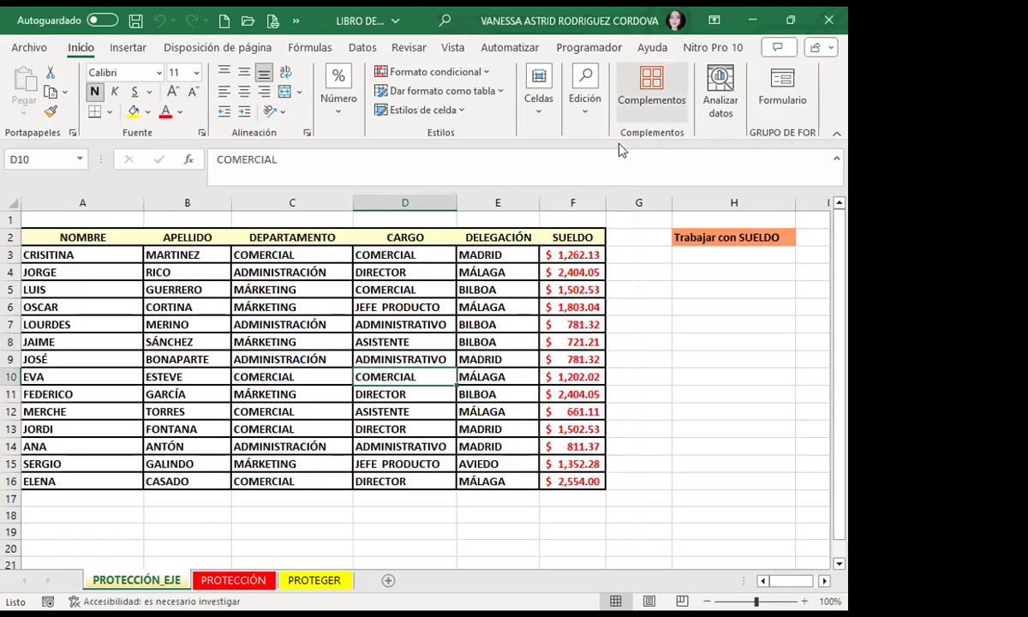
Look at the Proteger options on Revisar, then browse through the other ribbon tabs
{"action": "left_click", "coordinate": [406, 48]}
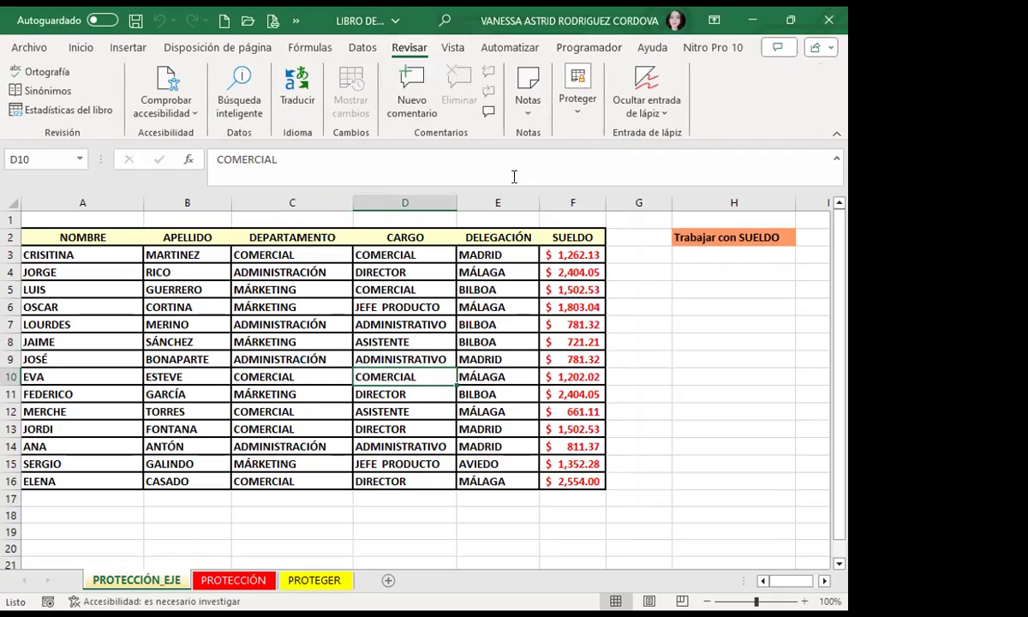
{"action": "left_click", "coordinate": [578, 117]}
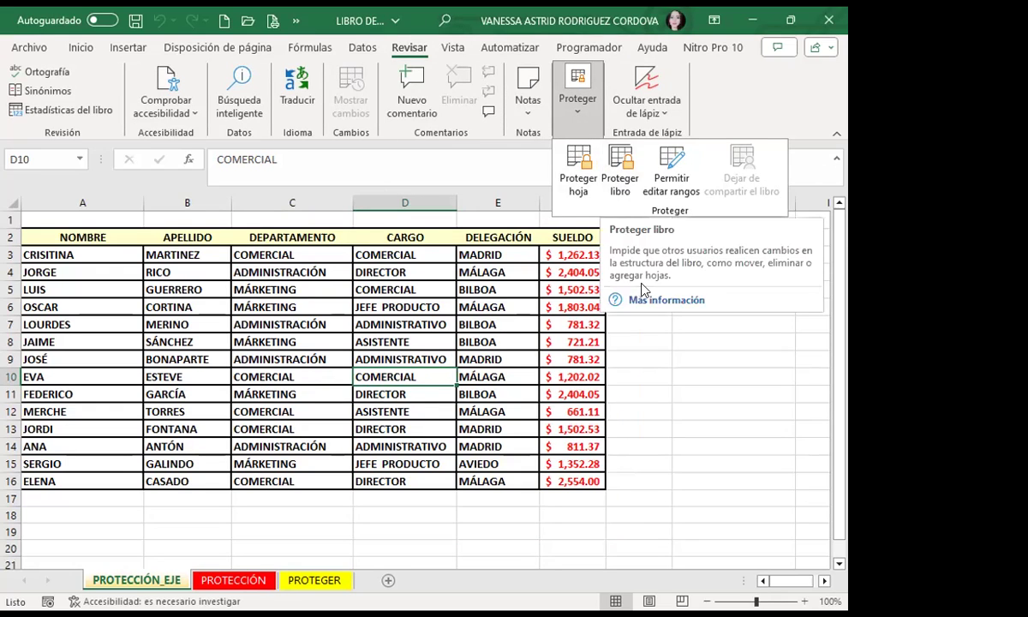
{"action": "left_click", "coordinate": [551, 345]}
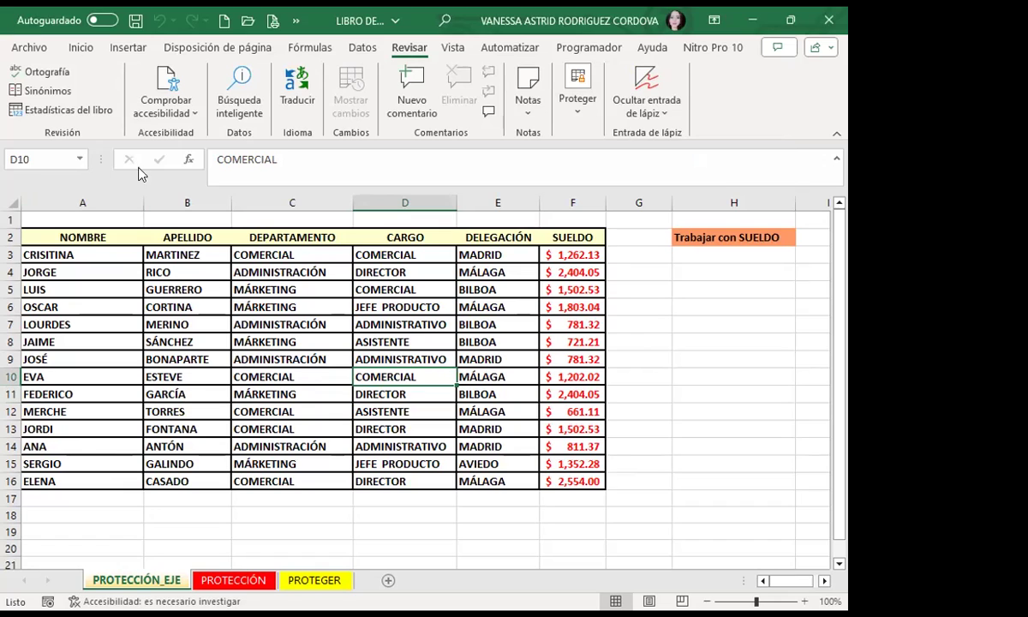
{"action": "left_click", "coordinate": [79, 49]}
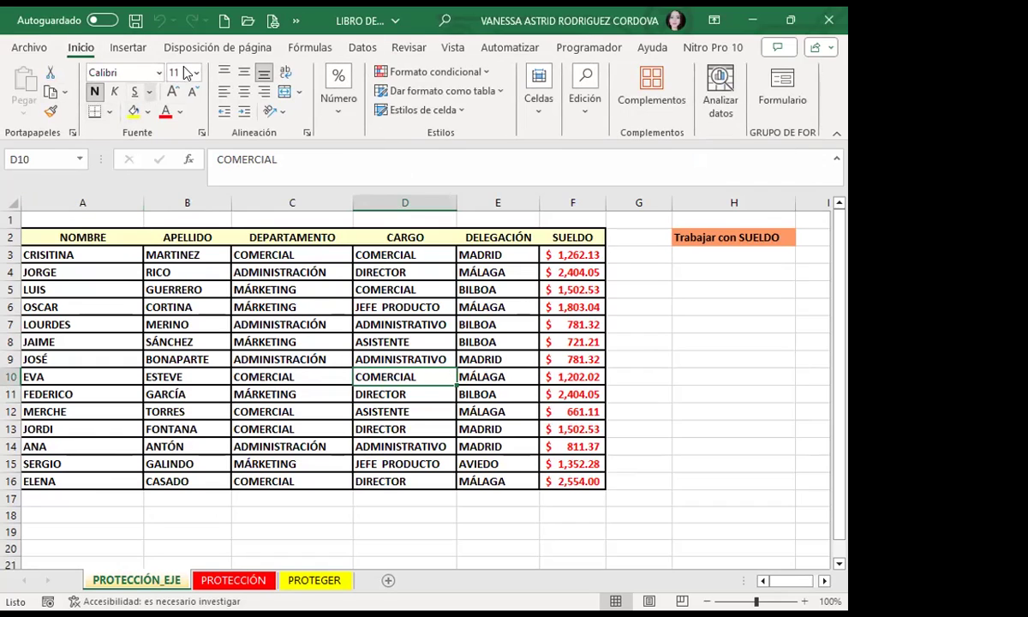
{"action": "left_click", "coordinate": [124, 48]}
{"action": "left_click", "coordinate": [268, 48]}
{"action": "left_click", "coordinate": [309, 48]}
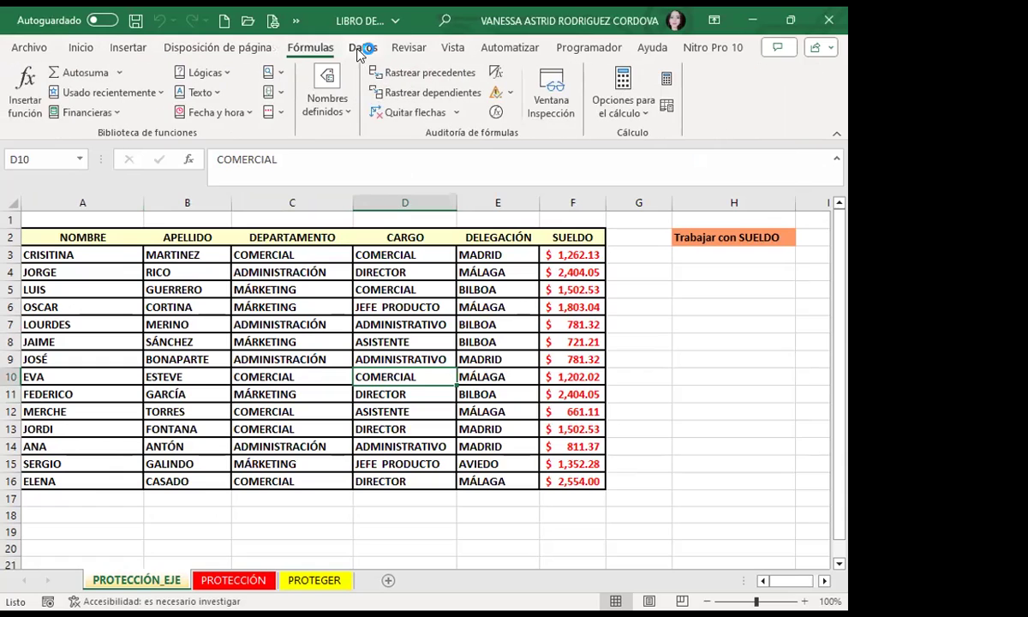
{"action": "left_click", "coordinate": [409, 48]}
{"action": "left_click", "coordinate": [454, 48]}
{"action": "left_click", "coordinate": [509, 48]}
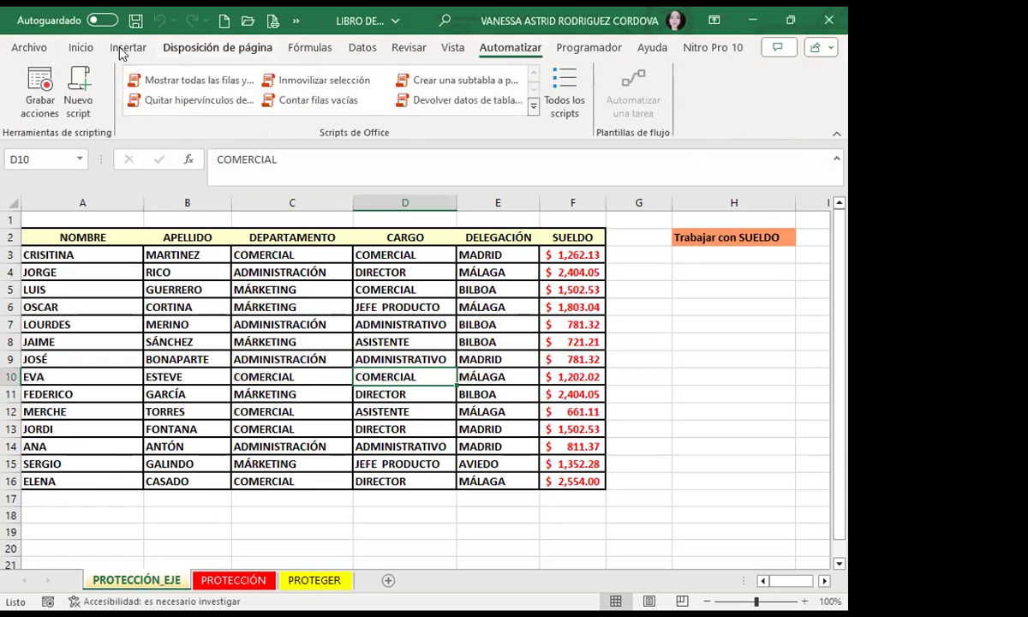
{"action": "left_click", "coordinate": [82, 48]}
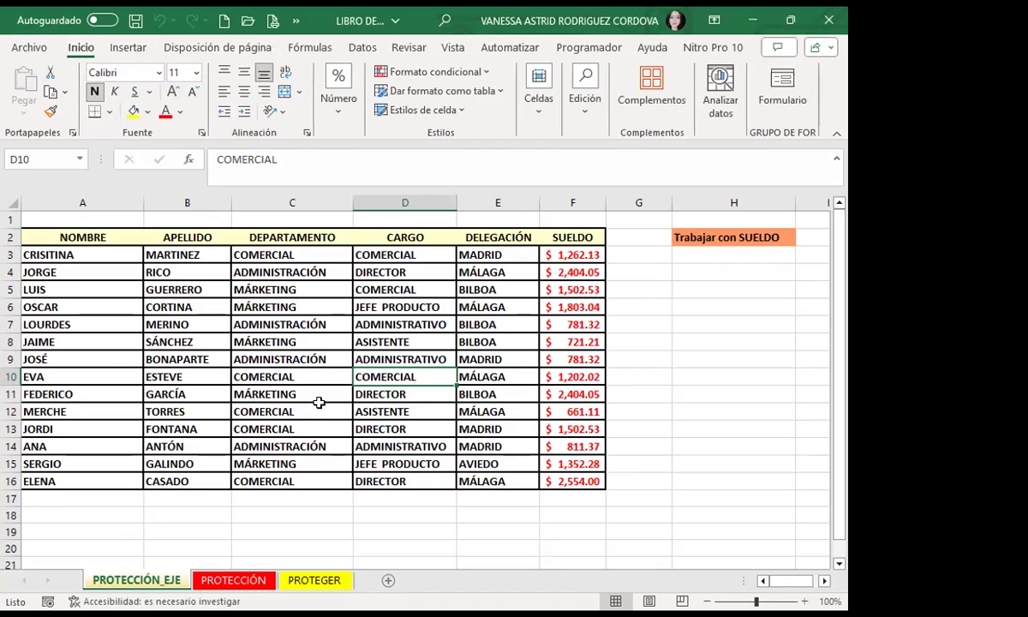
Open the Proteger hoja dialog from Revisar > Proteger
{"action": "left_click", "coordinate": [409, 47]}
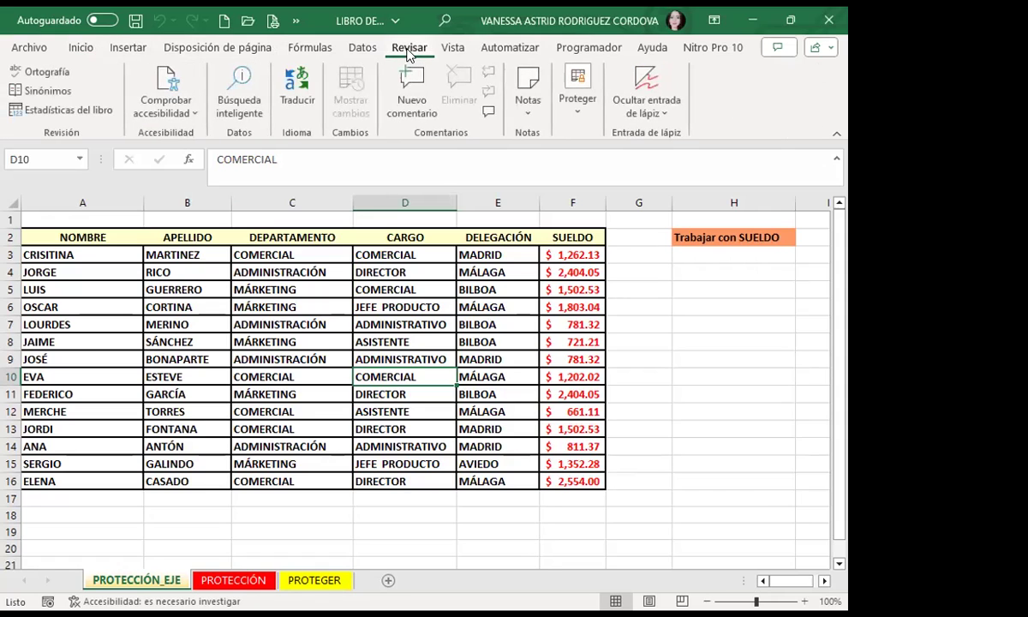
{"action": "left_click", "coordinate": [576, 98]}
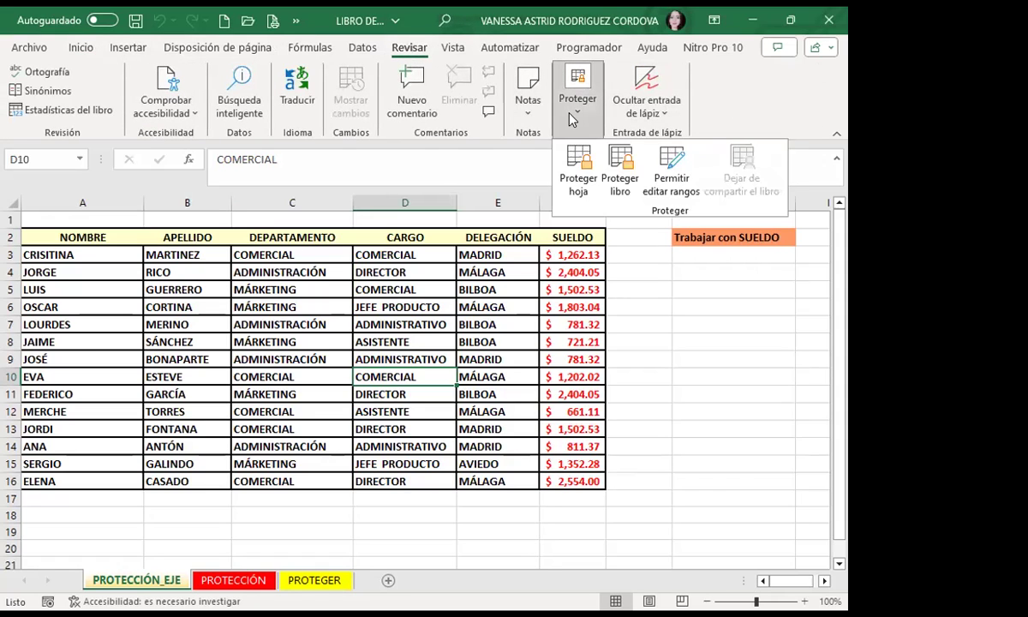
{"action": "left_click", "coordinate": [568, 179]}
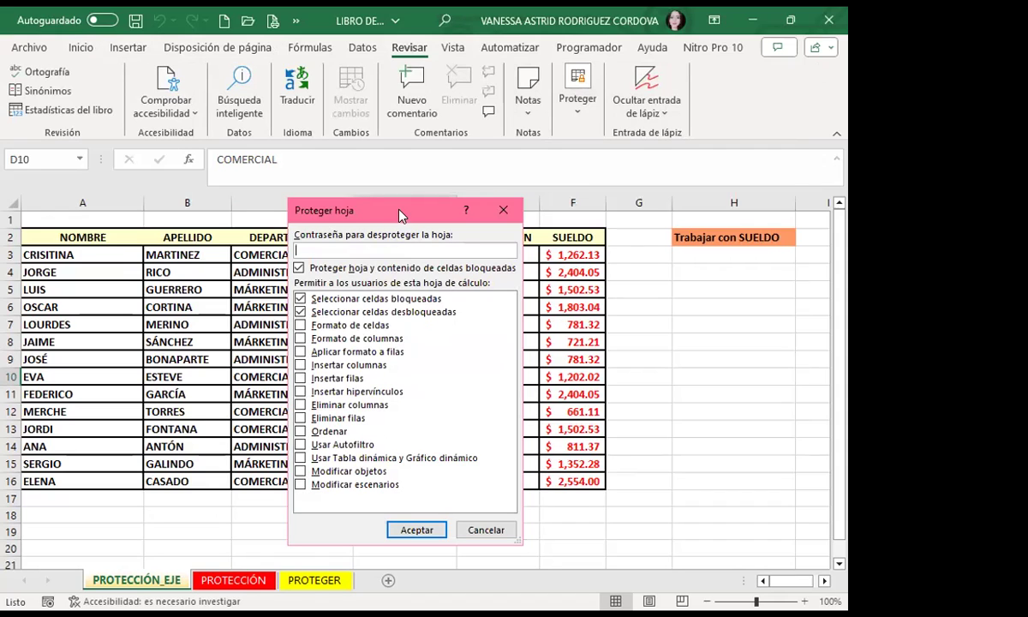
Protect PROTECCIÓN_EJE with a sheet password, re-entering the password to confirm it
{"action": "left_click_drag", "start_coordinate": [396, 215], "coordinate": [461, 174]}
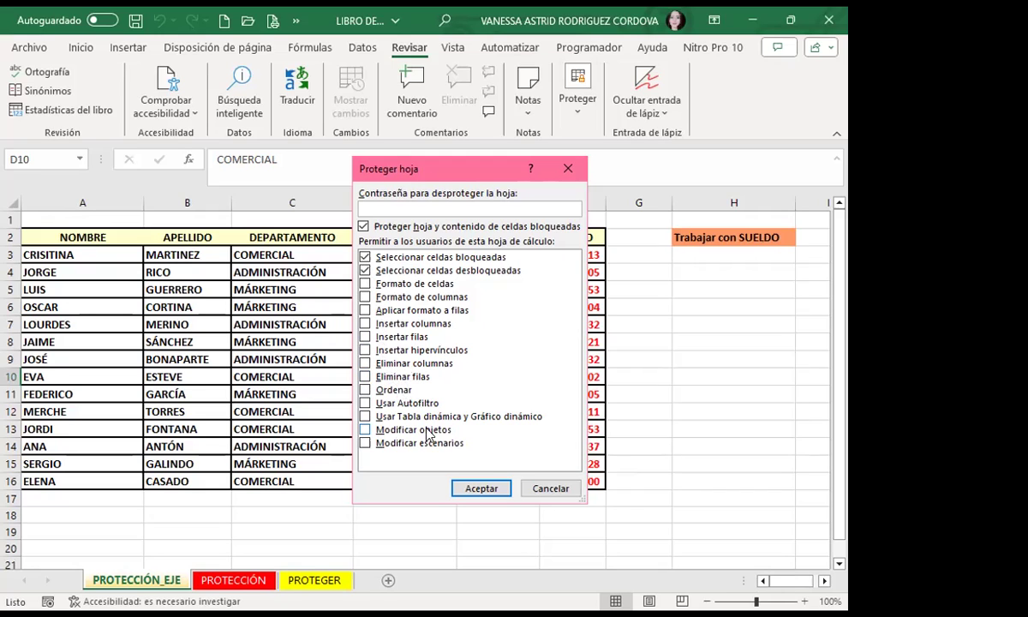
{"action": "left_click", "coordinate": [455, 488]}
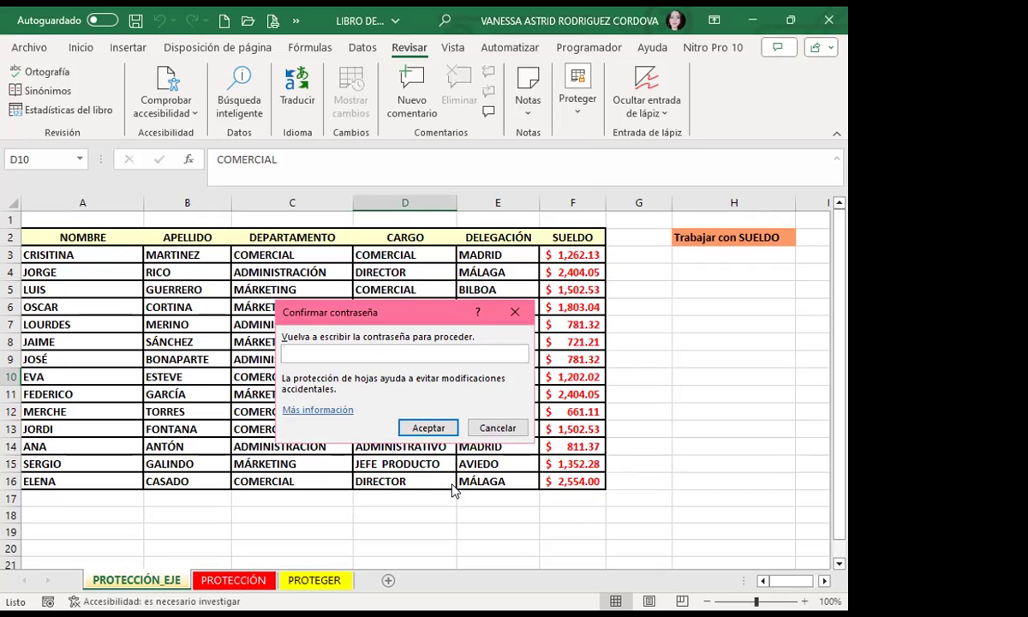
{"action": "left_click", "coordinate": [421, 426]}
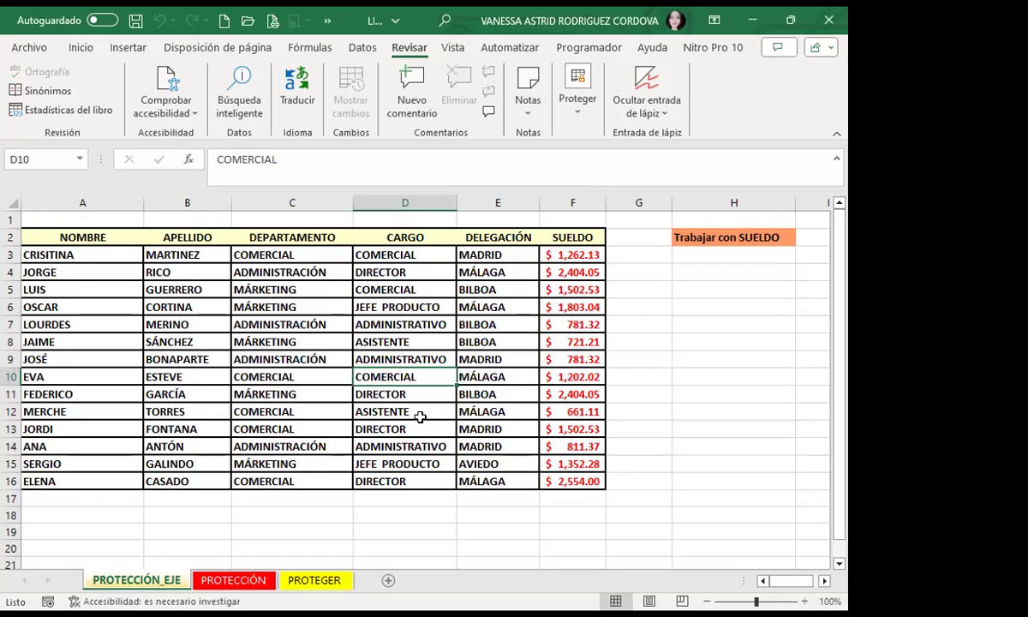
Select an empty cell and check Inicio, Disposición de página and Insertar for disabled commands
{"action": "left_click", "coordinate": [621, 391]}
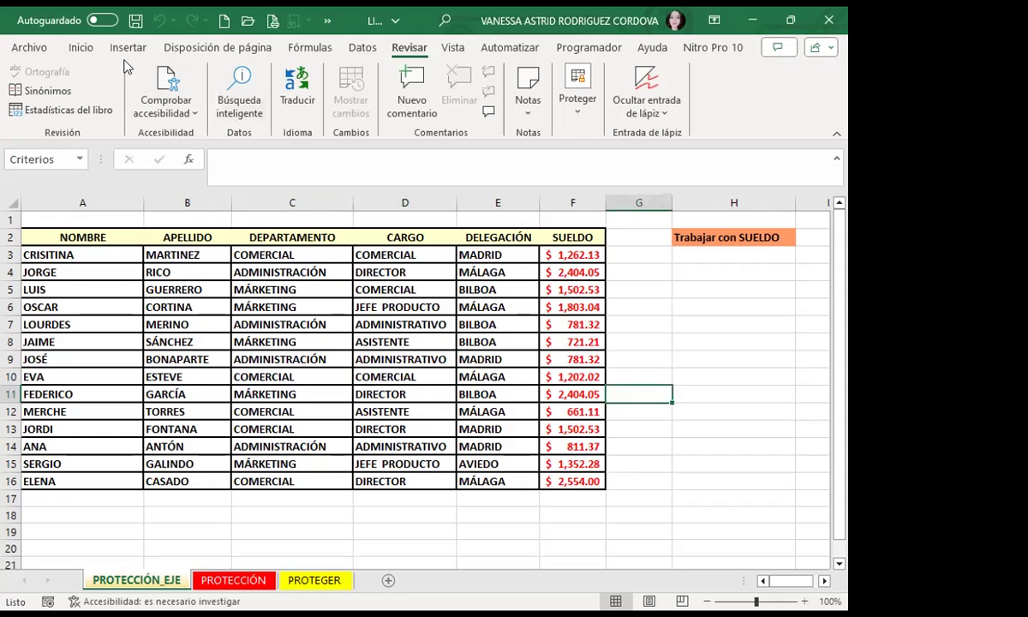
{"action": "left_click", "coordinate": [82, 47]}
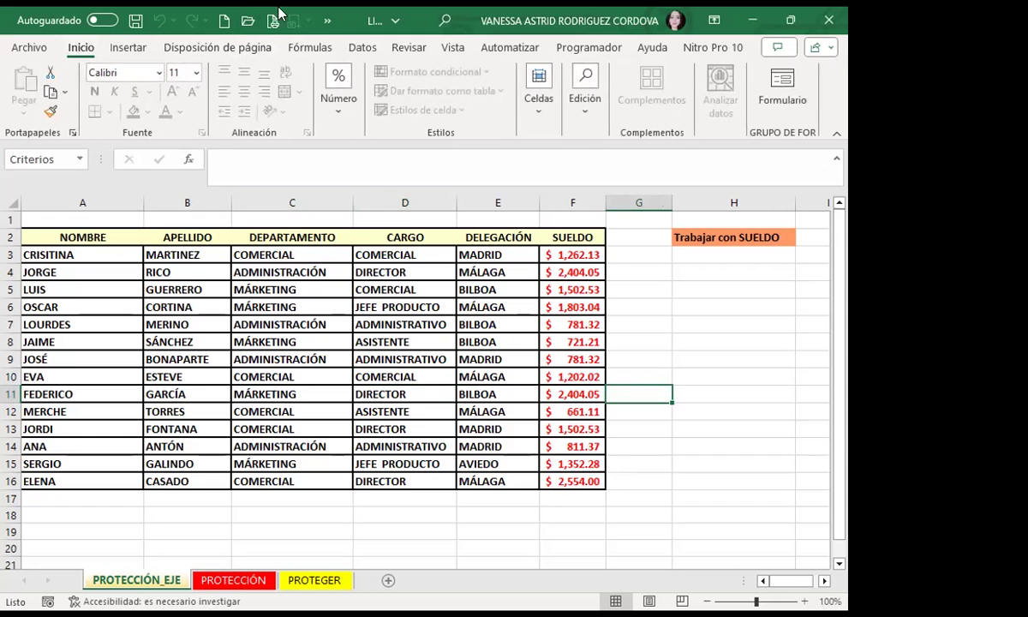
{"action": "left_click", "coordinate": [217, 47]}
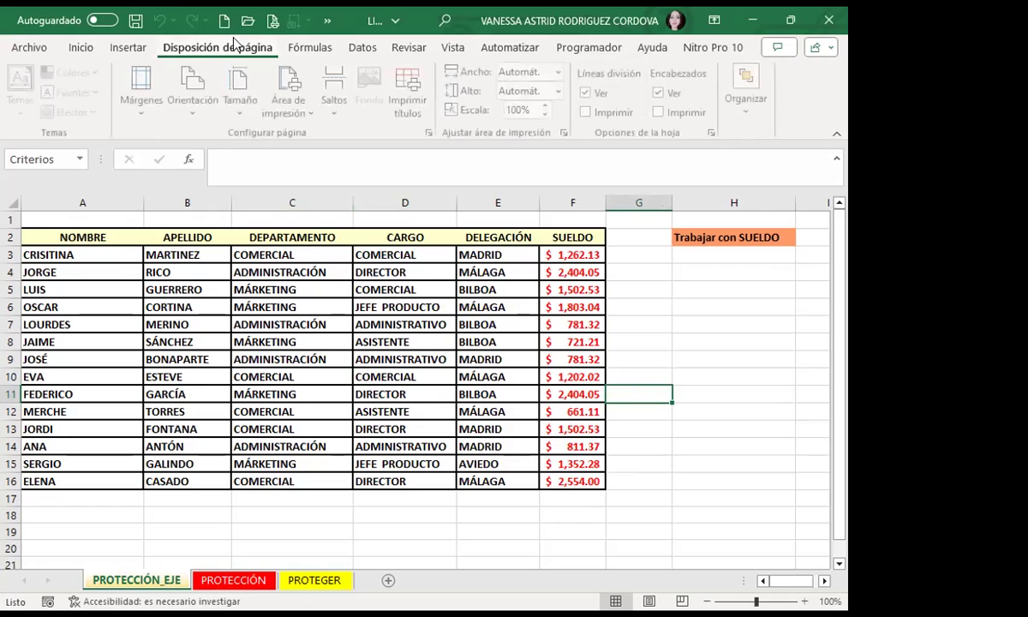
{"action": "left_click", "coordinate": [122, 50]}
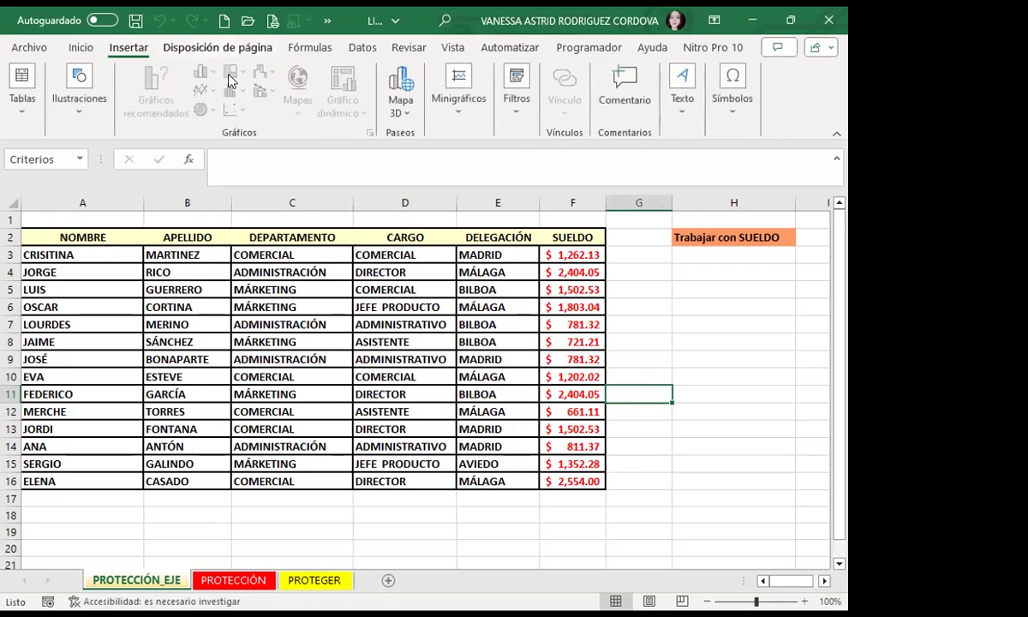
{"action": "left_click", "coordinate": [91, 50]}
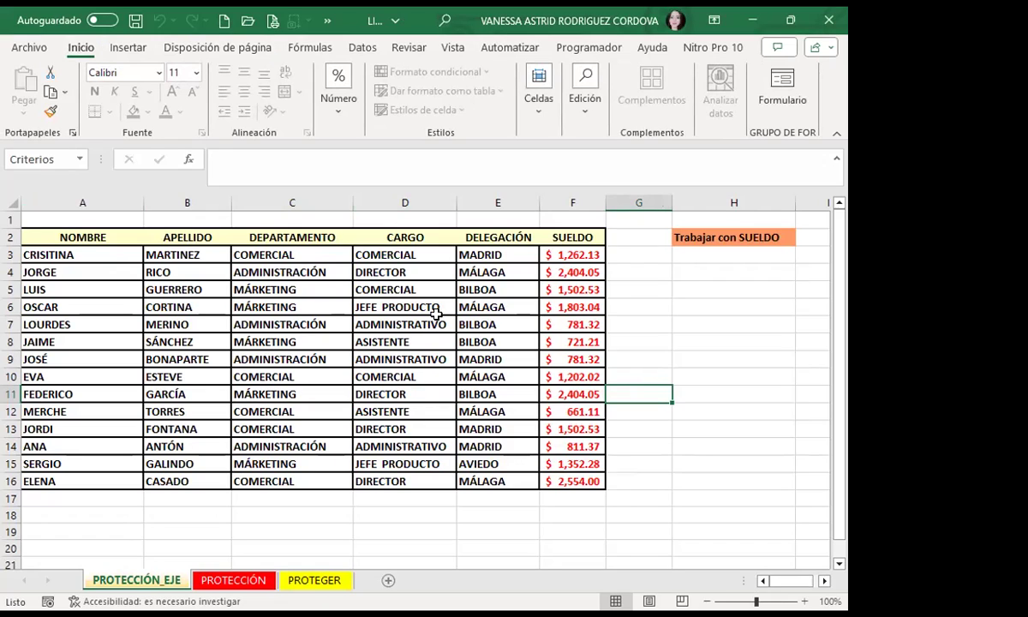
{"action": "left_click", "coordinate": [624, 290]}
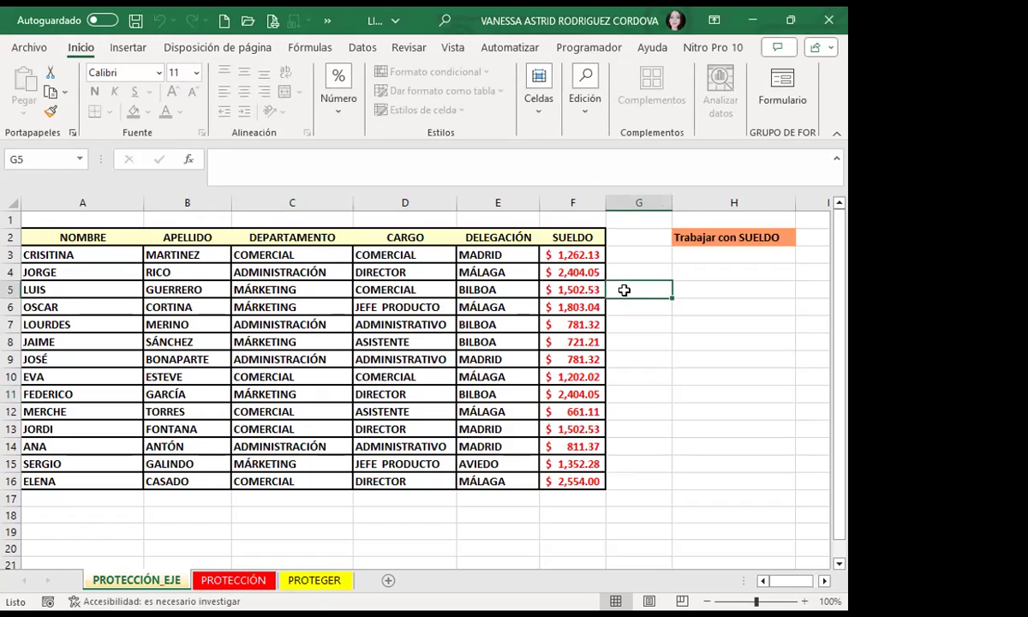
{"action": "double_click", "coordinate": [625, 291]}
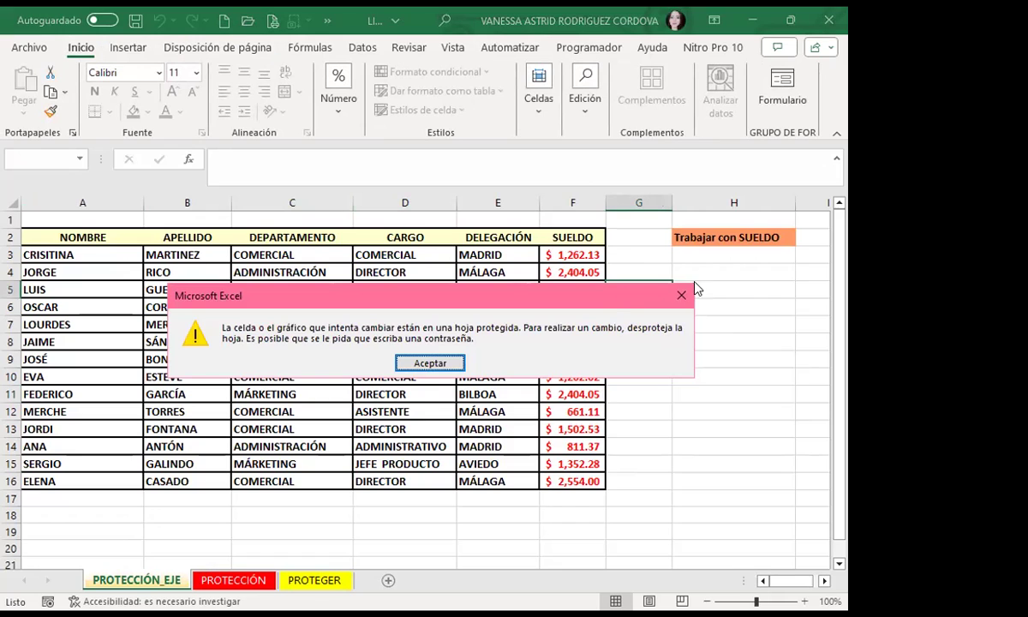
{"action": "left_click", "coordinate": [681, 297]}
{"action": "left_click", "coordinate": [423, 317]}
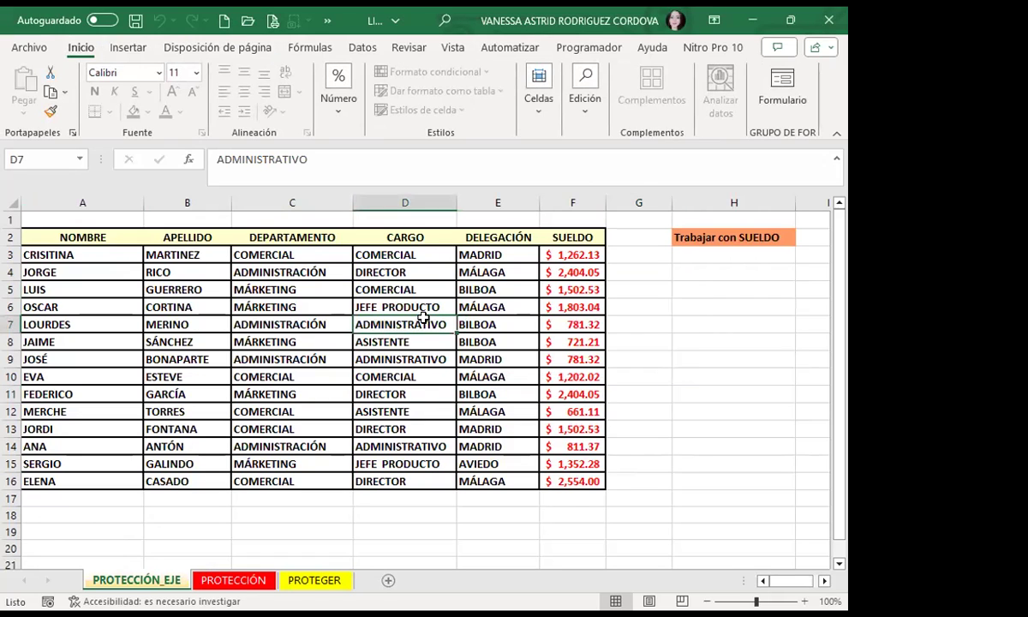
{"action": "double_click", "coordinate": [423, 316]}
{"action": "key", "text": "Return"}
{"action": "scroll", "coordinate": [428, 343], "scroll_direction": "down", "scroll_amount": 5}
{"action": "left_click", "coordinate": [442, 353]}
{"action": "double_click", "coordinate": [442, 354]}
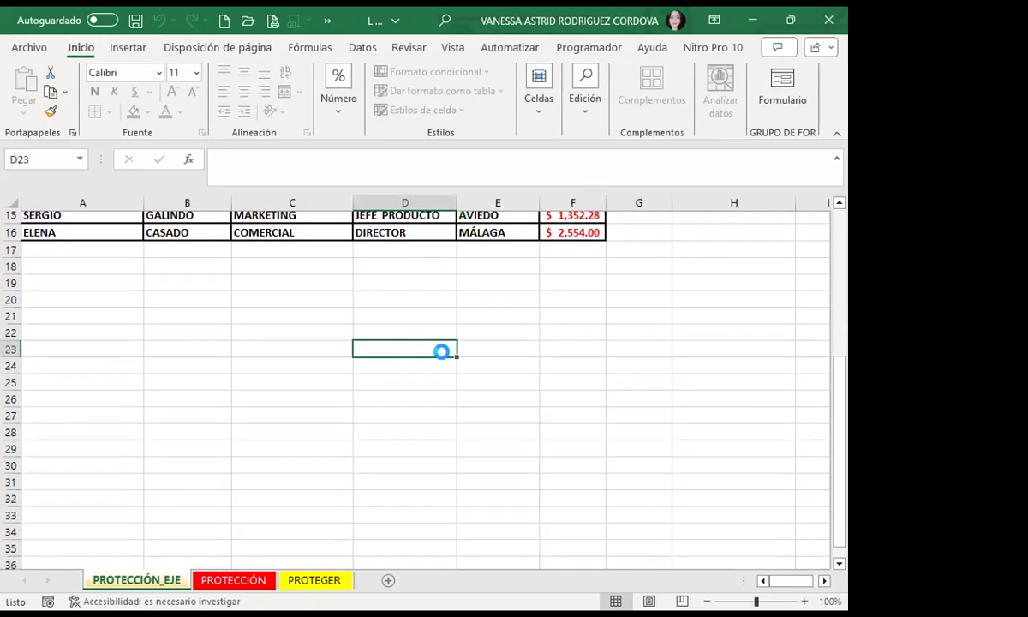
{"action": "left_click", "coordinate": [420, 368]}
{"action": "key", "text": "ctrl+Down"}
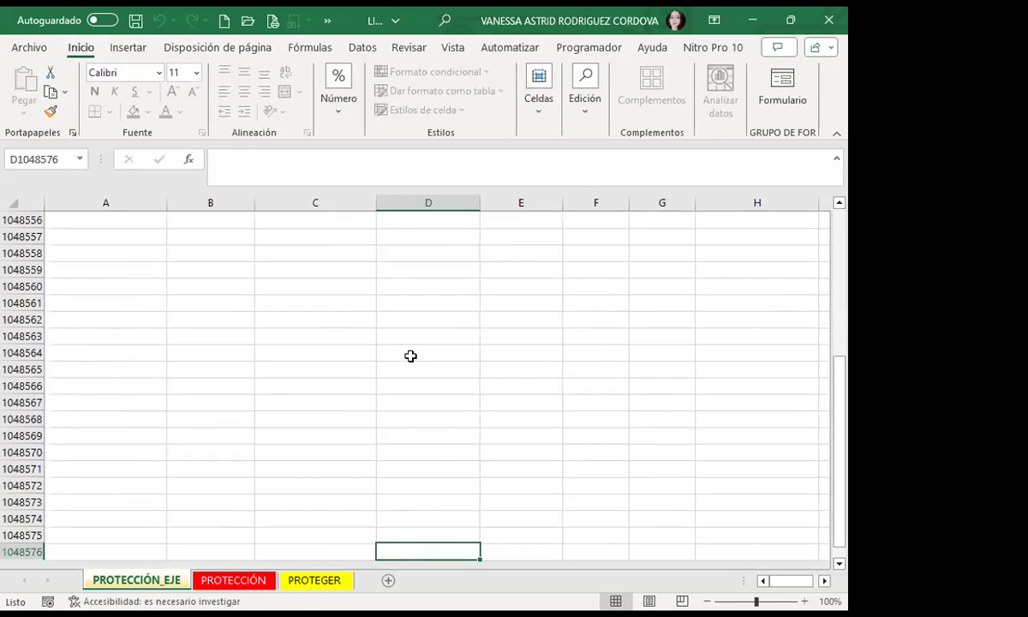
{"action": "key", "text": "Delete"}
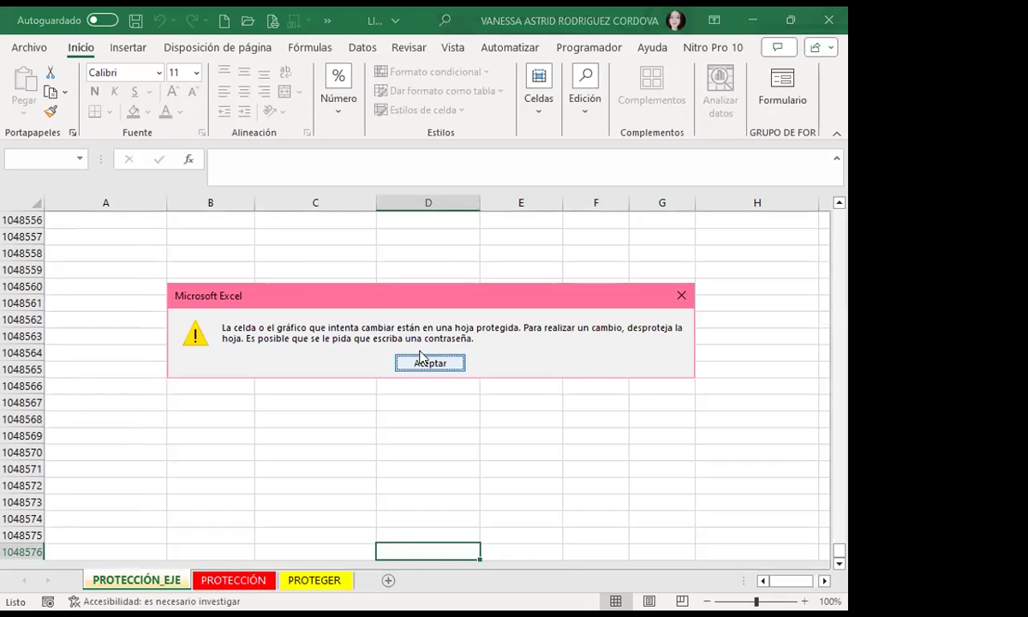
{"action": "left_click", "coordinate": [427, 364]}
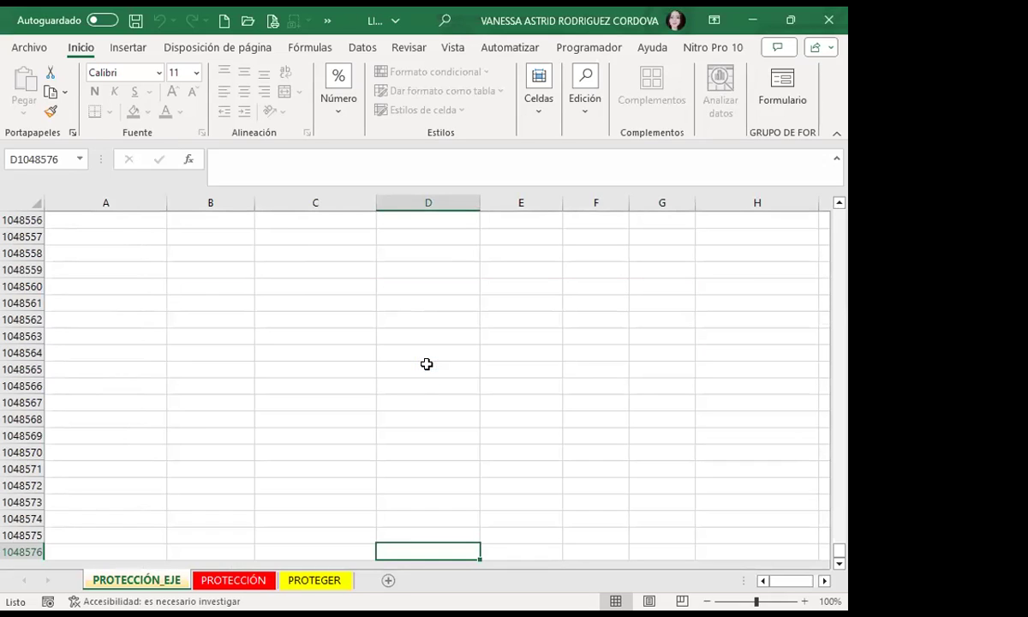
{"action": "key", "text": "ctrl+Up"}
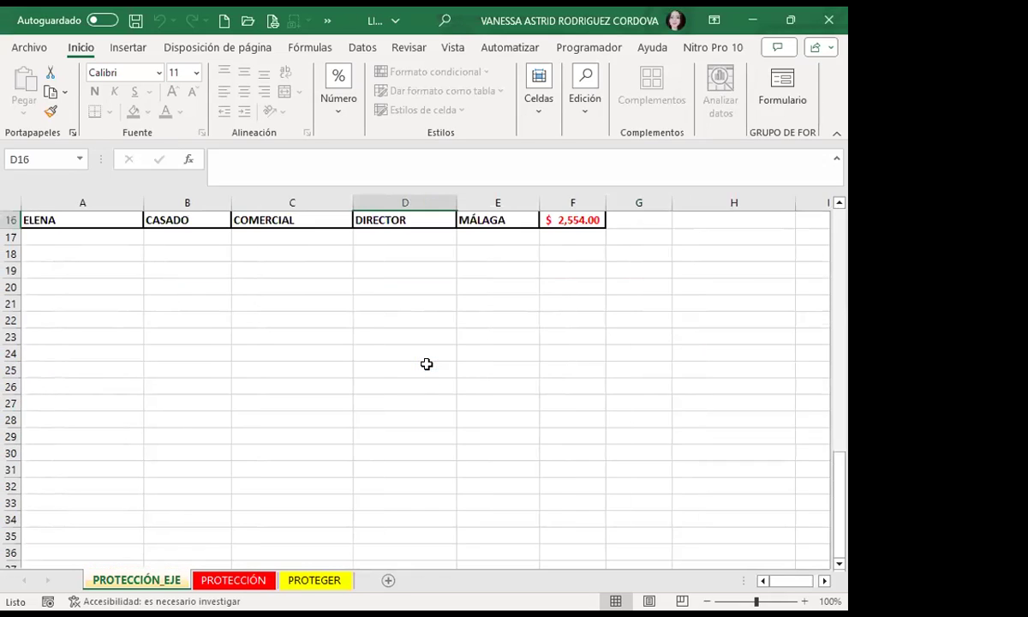
{"action": "scroll", "coordinate": [426, 364], "scroll_direction": "up", "scroll_amount": 4}
{"action": "scroll", "coordinate": [385, 370], "scroll_direction": "up", "scroll_amount": 1}
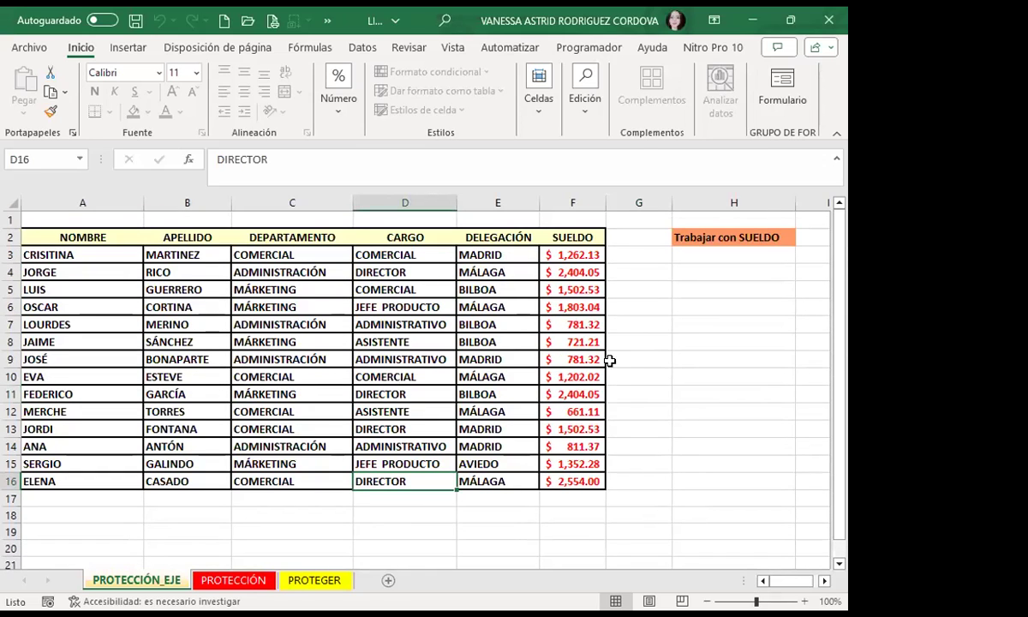
{"action": "key", "text": "ctrl+Right"}
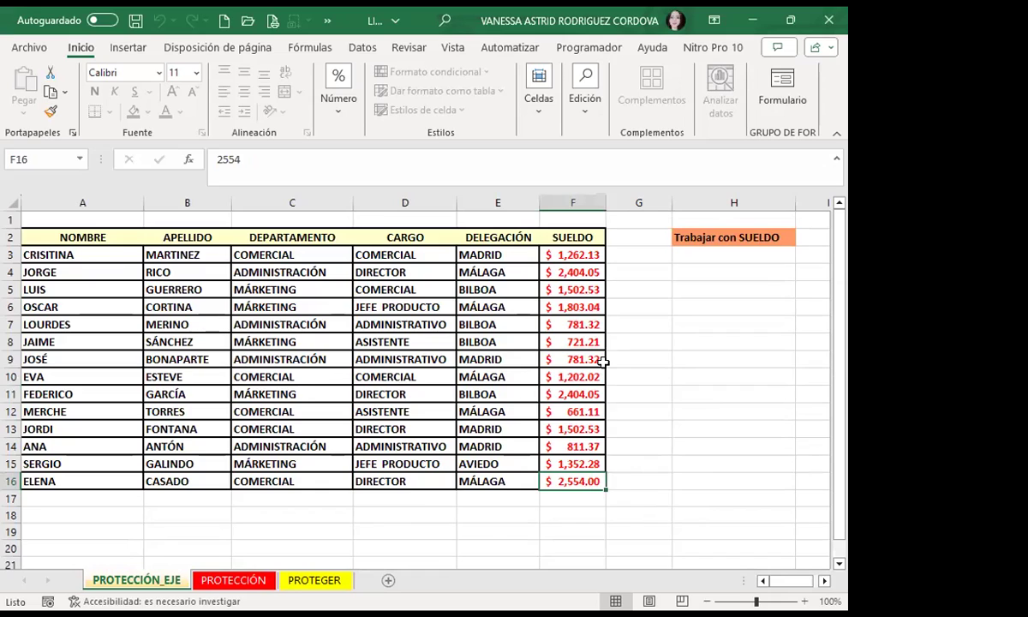
{"action": "key", "text": "ctrl+Right"}
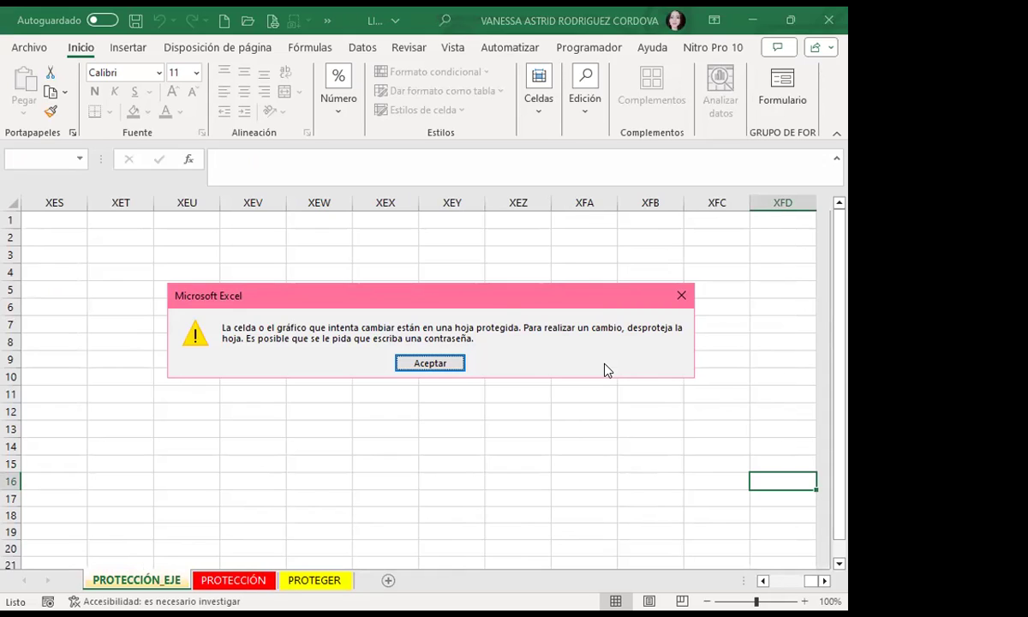
{"action": "left_click", "coordinate": [431, 361]}
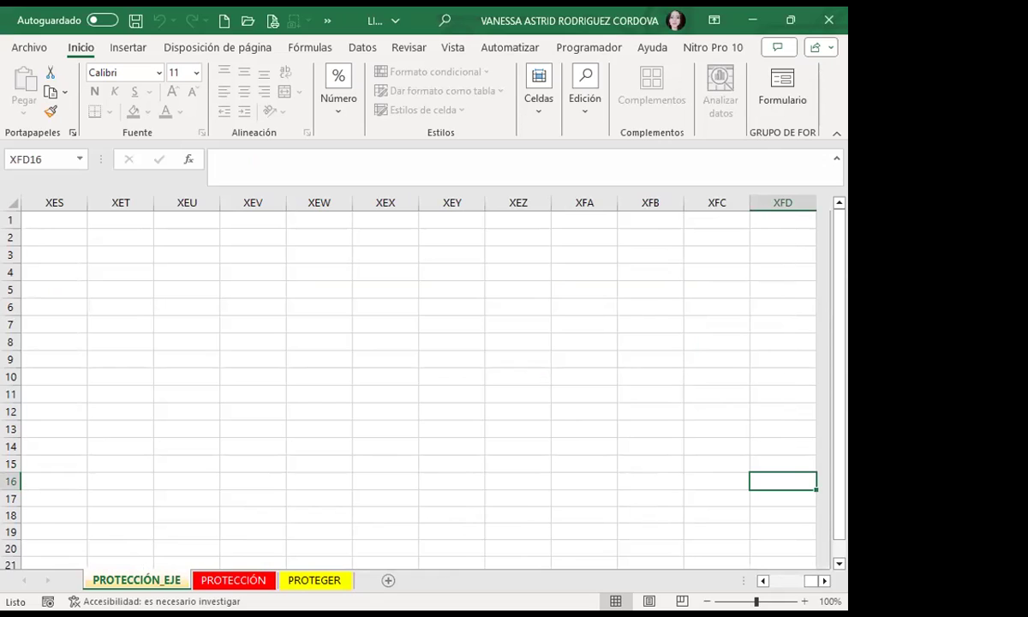
{"action": "key", "text": "ctrl+Left"}
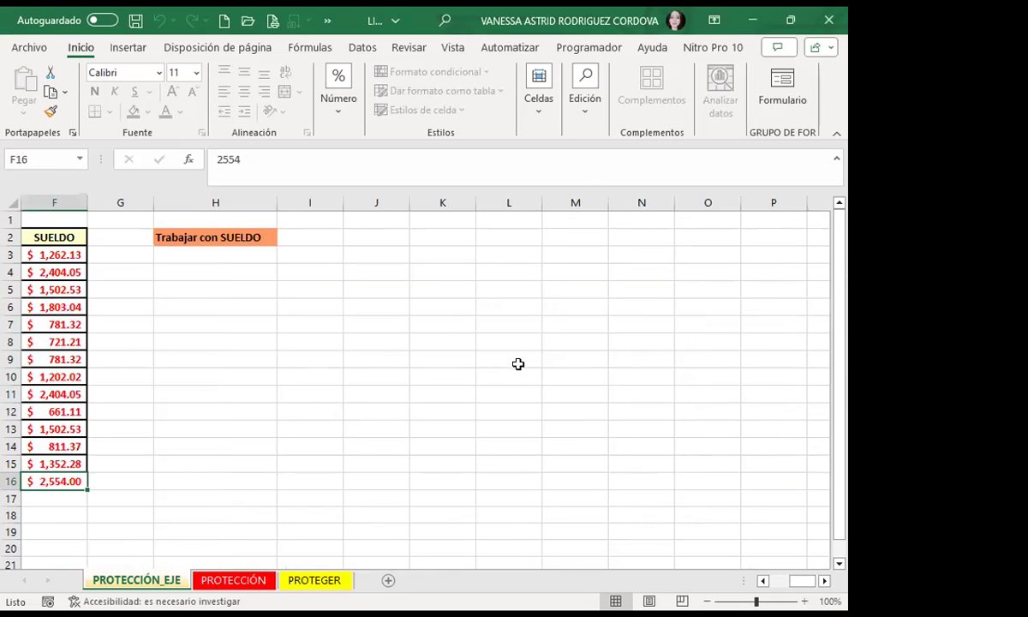
{"action": "left_click_drag", "start_coordinate": [811, 588], "coordinate": [796, 586]}
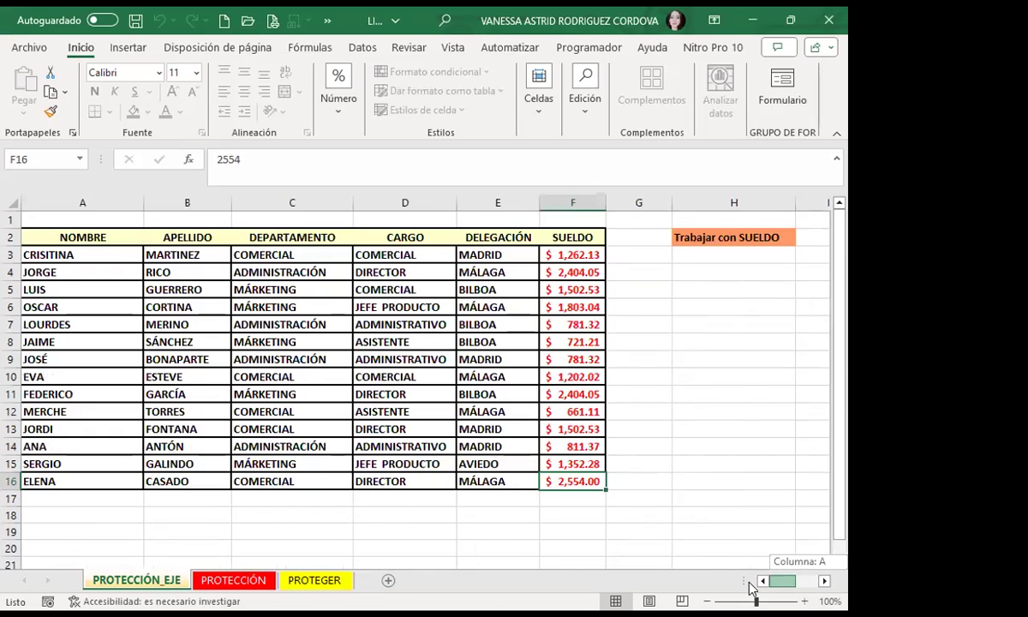
Select cells D6, C6 and C11 on the protected employee table
{"action": "left_click", "coordinate": [377, 307]}
{"action": "left_click", "coordinate": [298, 305]}
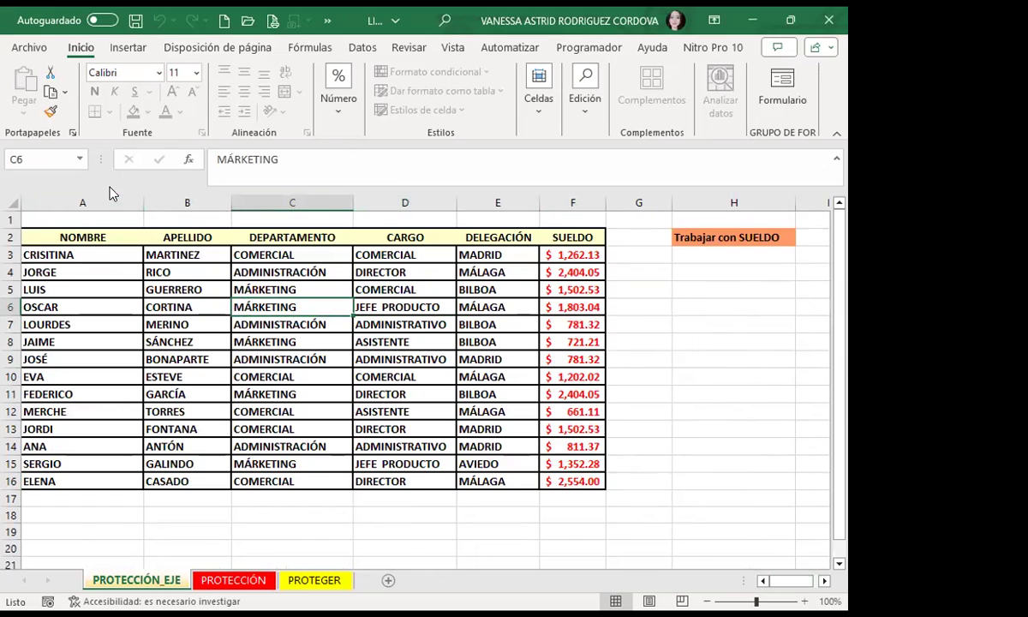
{"action": "left_click", "coordinate": [284, 396]}
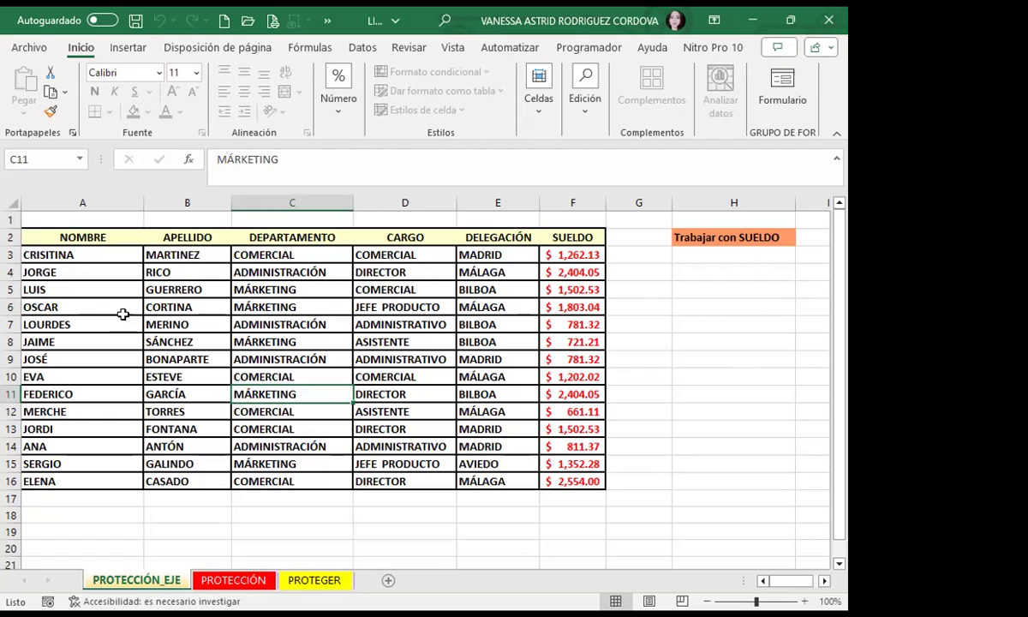
Browse Insertar, Disposición de página and Fórmulas, then go to the PROTECCIÓN grades sheet
{"action": "left_click", "coordinate": [125, 50]}
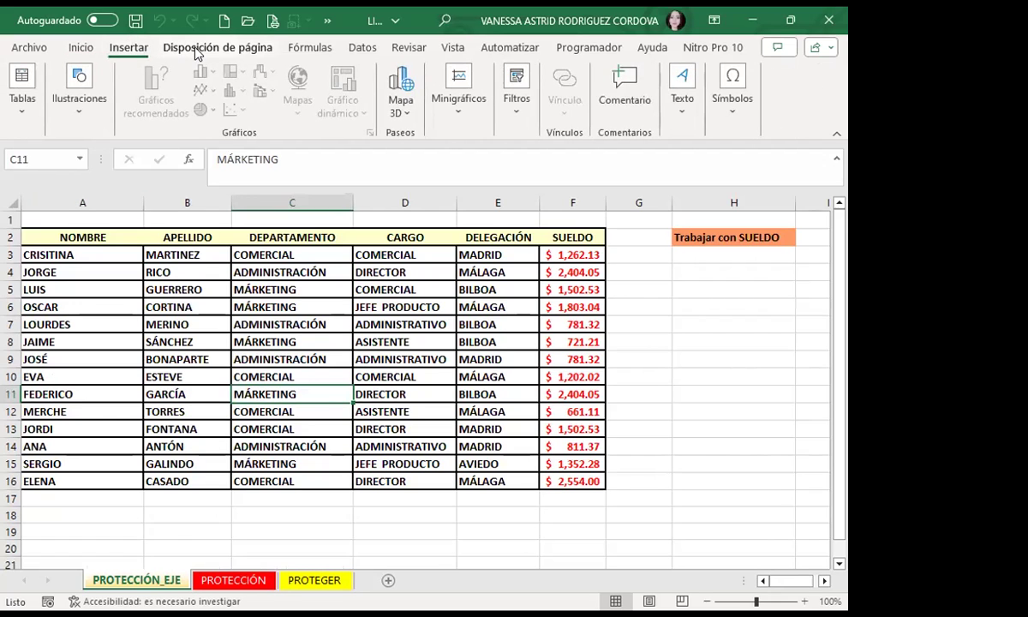
{"action": "left_click", "coordinate": [196, 49]}
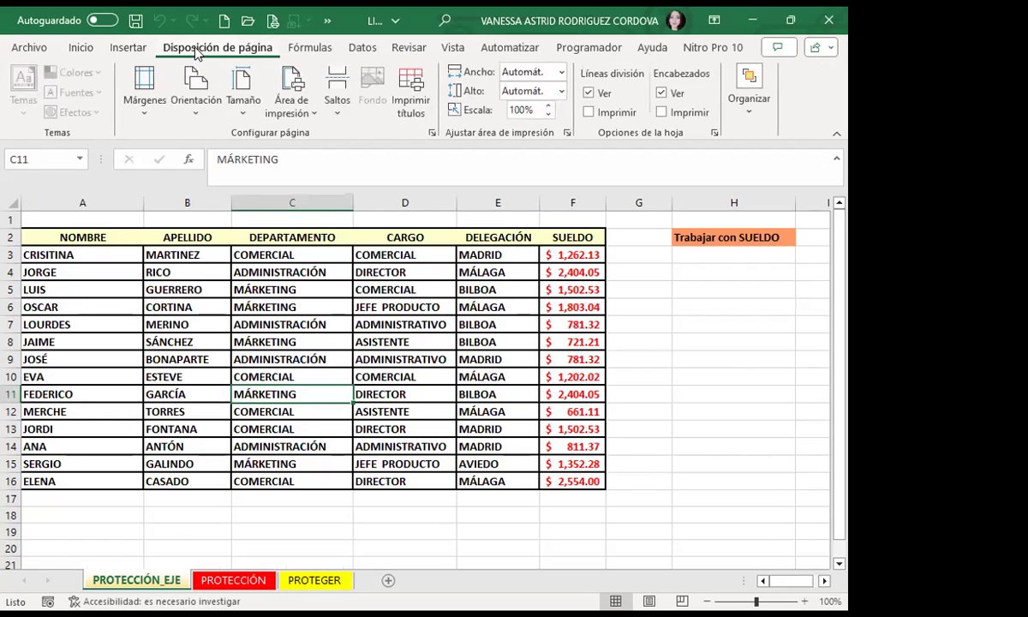
{"action": "left_click", "coordinate": [323, 49]}
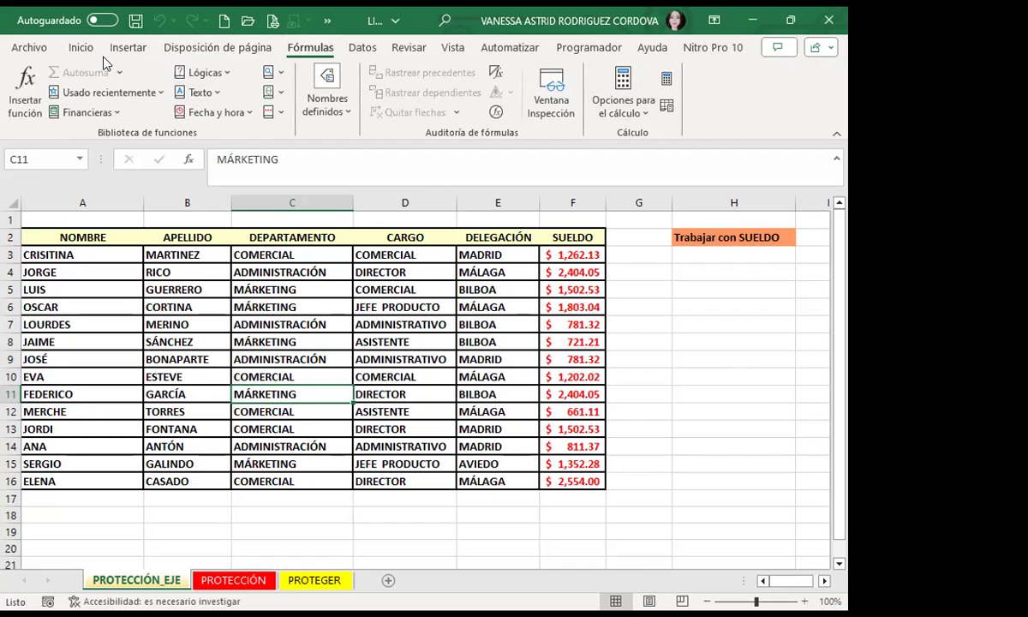
{"action": "left_click", "coordinate": [74, 48]}
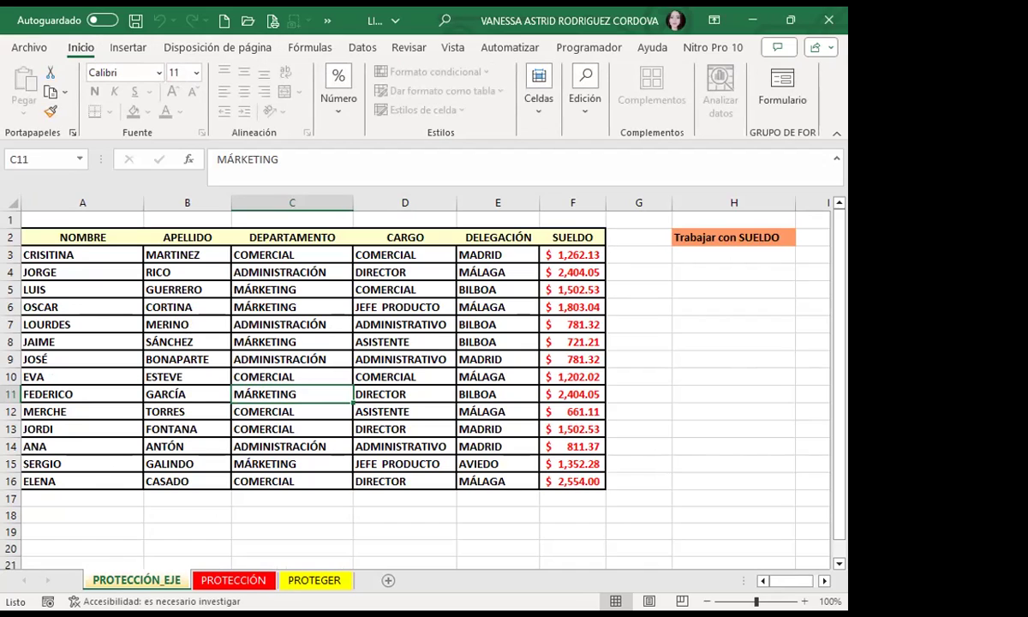
{"action": "left_click", "coordinate": [242, 578]}
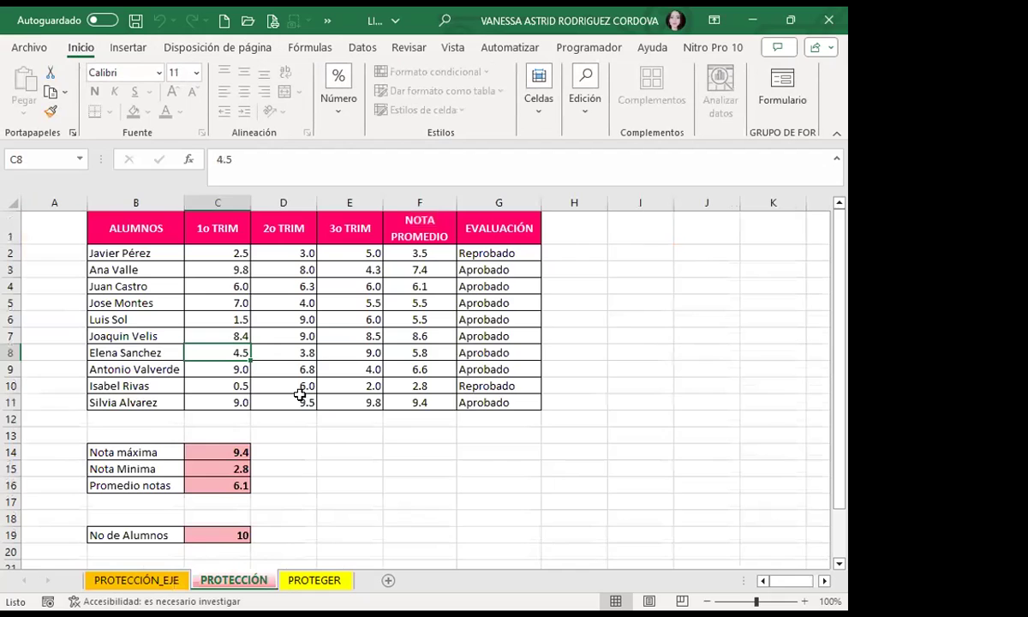
Select E8 and F8, glance at PROTEGER, and check the Proteger options on Revisar
{"action": "left_click", "coordinate": [377, 349]}
{"action": "left_click", "coordinate": [392, 351]}
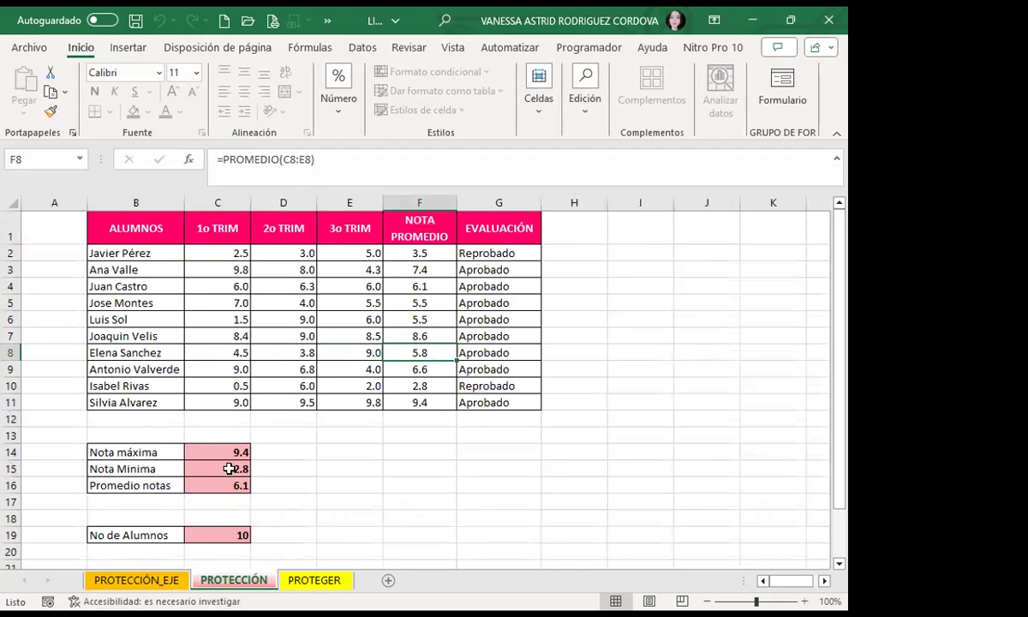
{"action": "left_click", "coordinate": [314, 579]}
{"action": "left_click", "coordinate": [230, 580]}
{"action": "left_click", "coordinate": [413, 47]}
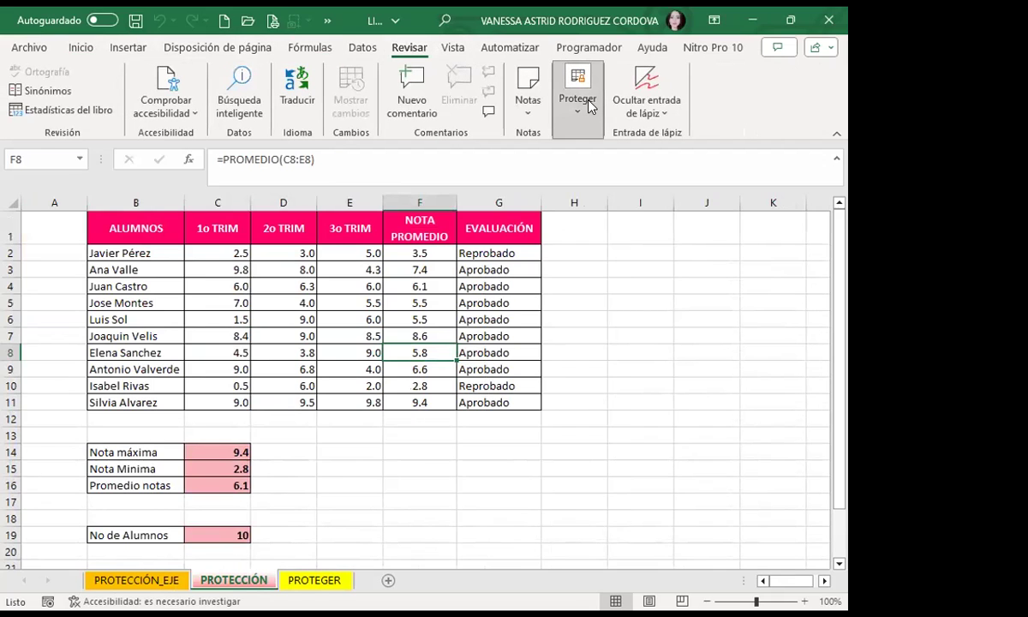
{"action": "left_click", "coordinate": [565, 119]}
{"action": "left_click", "coordinate": [592, 305]}
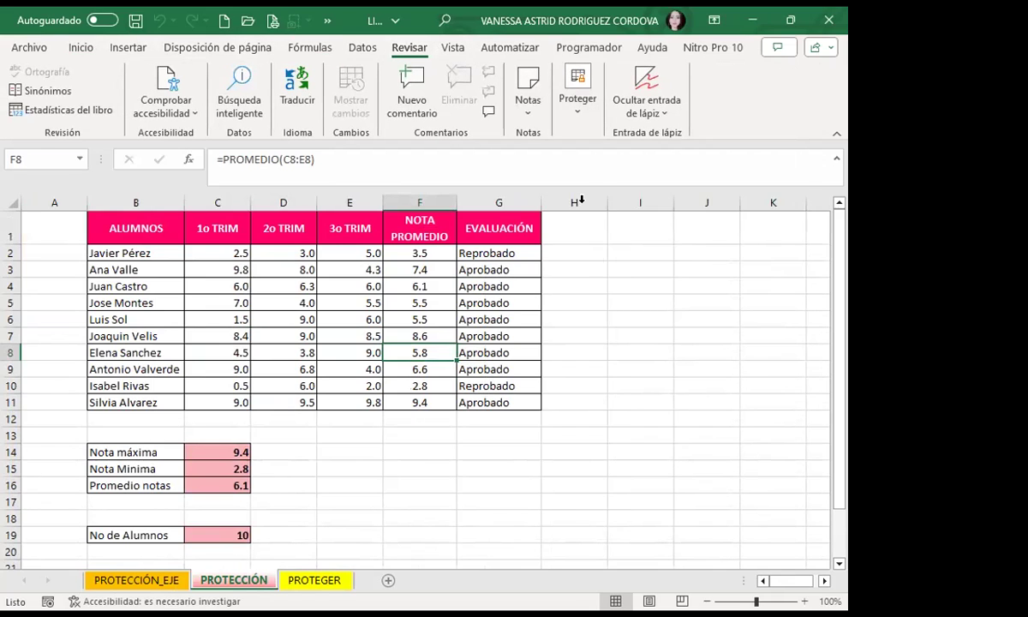
{"action": "left_click", "coordinate": [81, 47]}
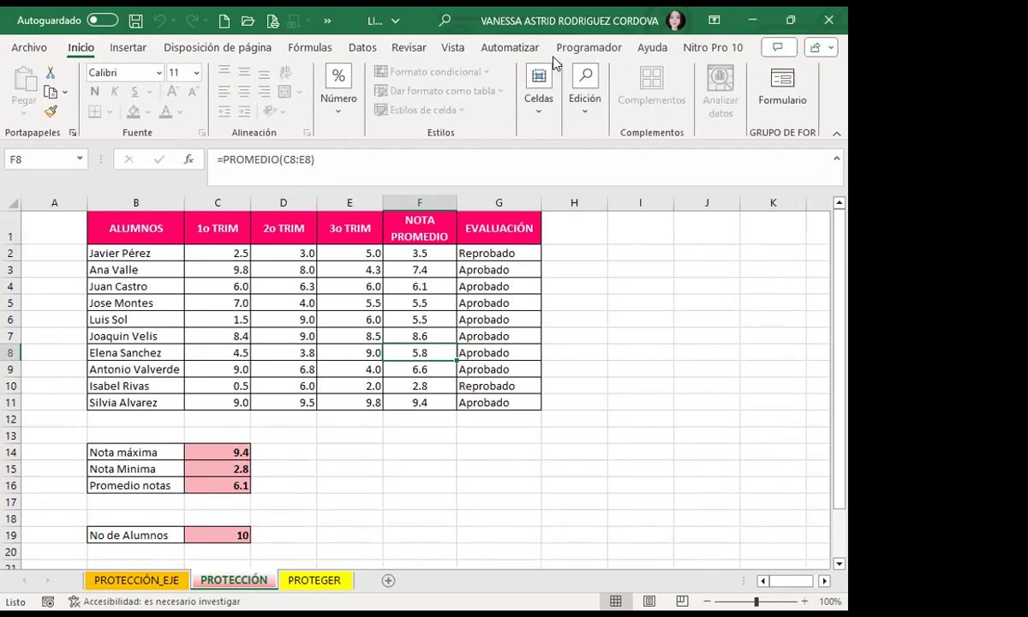
Unprotect the PROTECCIÓN sheet via Revisar > Proteger > Desproteger hoja, entering the sheet password
{"action": "left_click", "coordinate": [459, 53]}
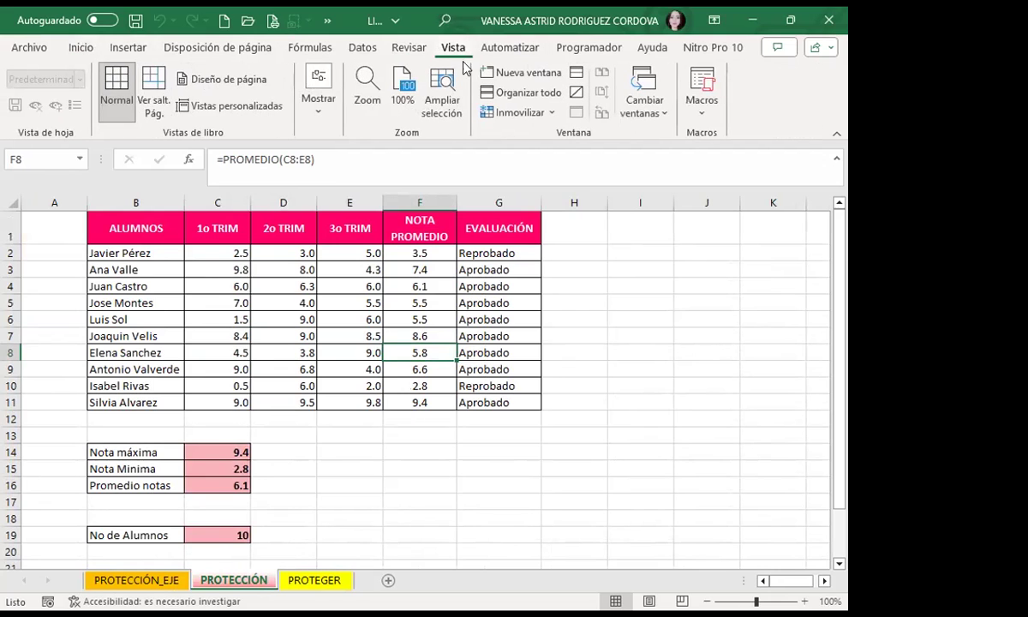
{"action": "left_click", "coordinate": [402, 53]}
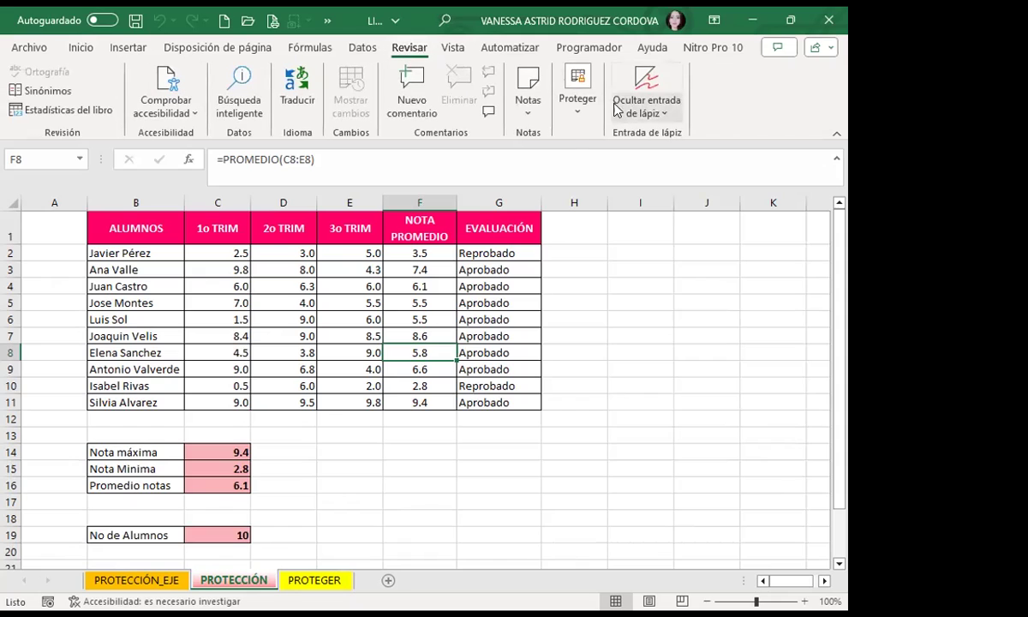
{"action": "left_click", "coordinate": [574, 98]}
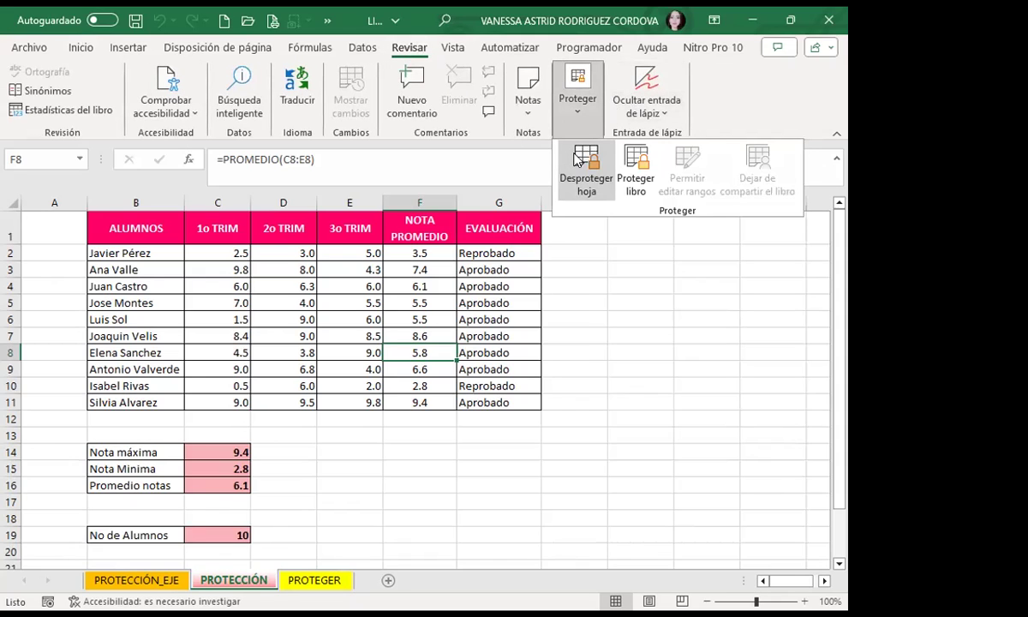
{"action": "left_click", "coordinate": [584, 167]}
{"action": "key", "text": "Return"}
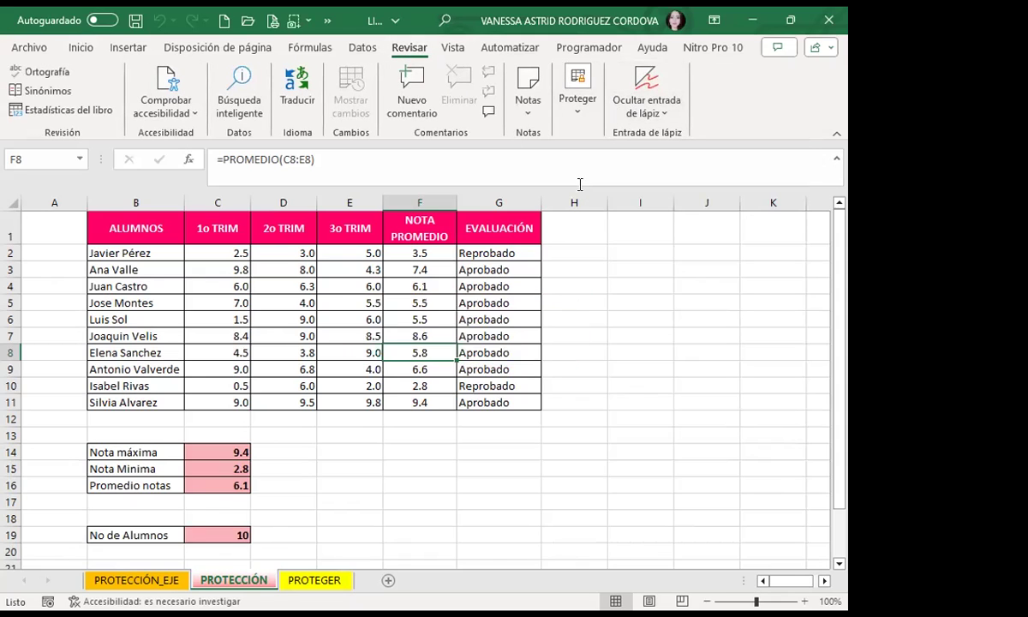
{"action": "left_click", "coordinate": [419, 401]}
{"action": "left_click", "coordinate": [80, 47]}
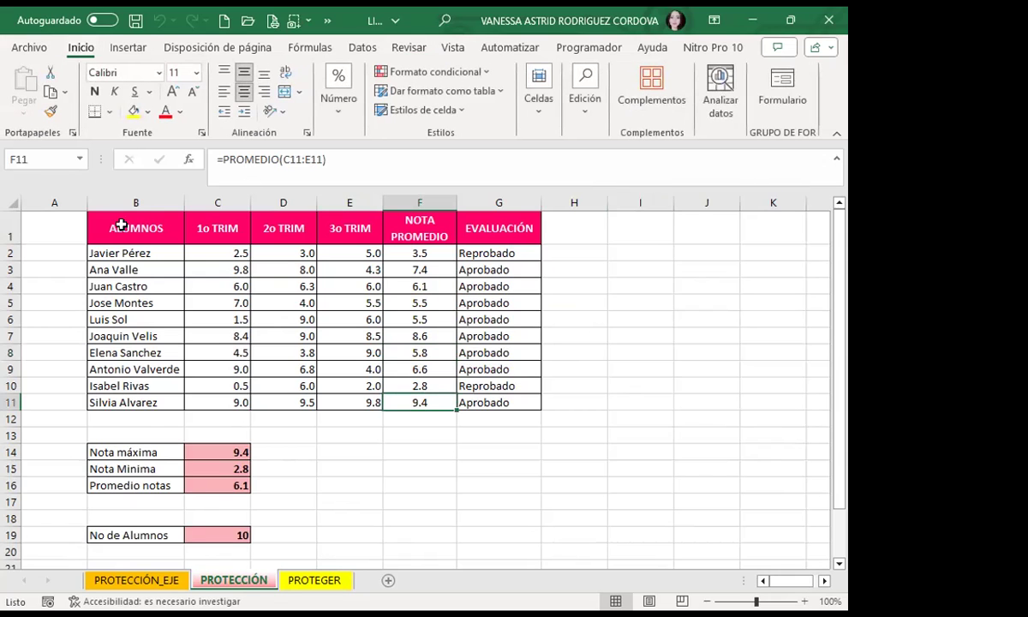
{"action": "left_click", "coordinate": [101, 579]}
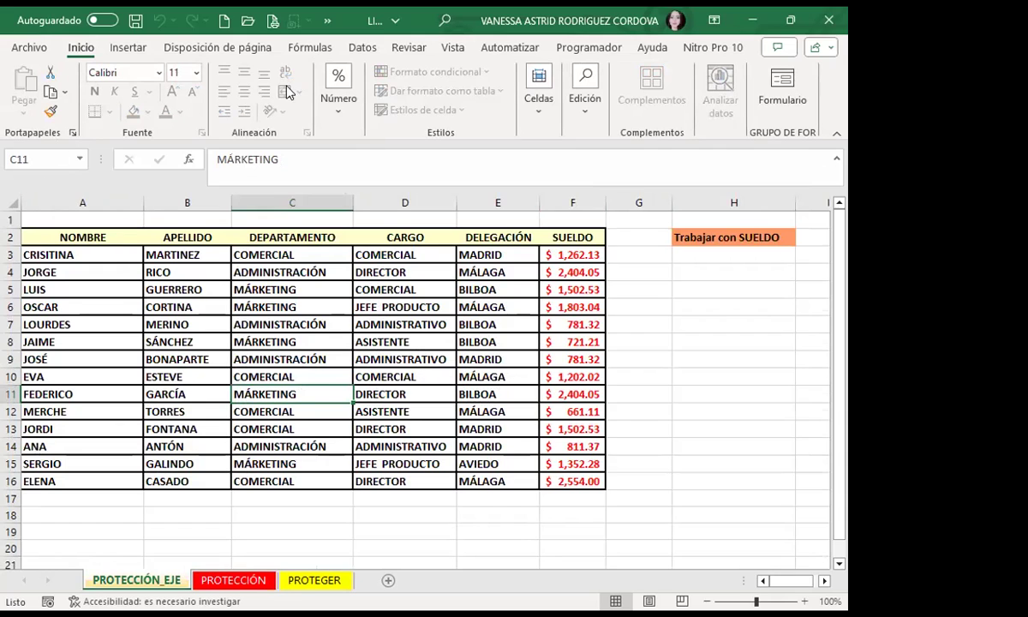
{"action": "left_click", "coordinate": [231, 582]}
{"action": "left_click", "coordinate": [241, 386]}
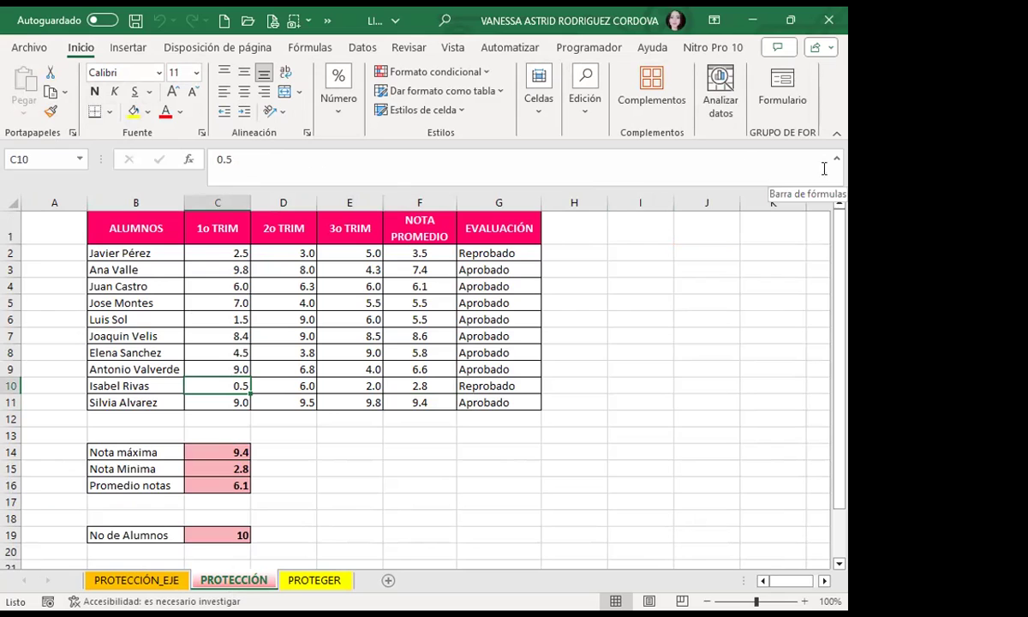
{"action": "left_click", "coordinate": [638, 351]}
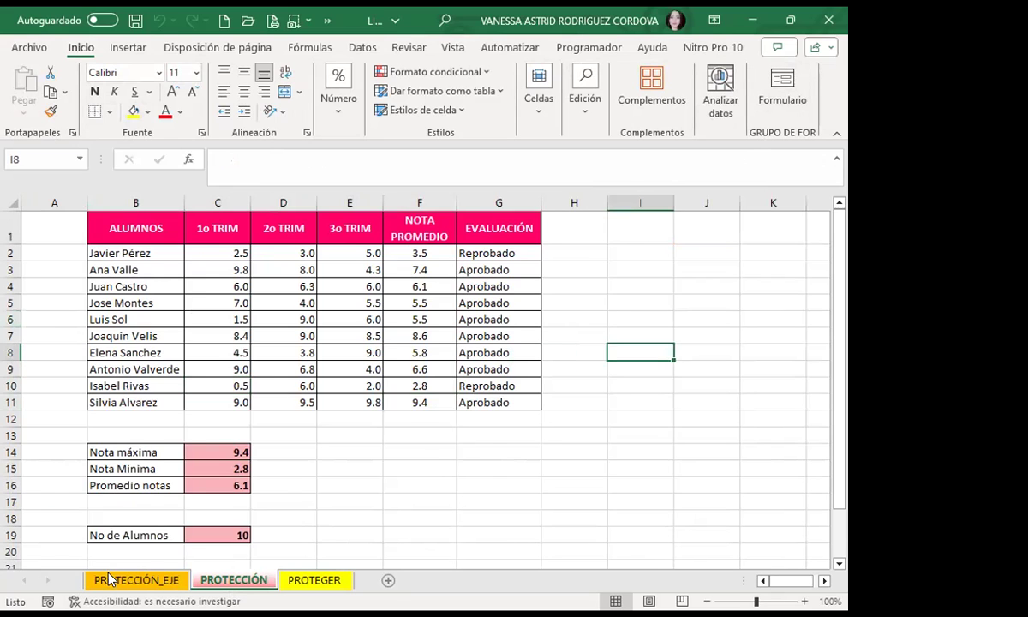
{"action": "left_click", "coordinate": [132, 580]}
{"action": "left_click", "coordinate": [40, 375]}
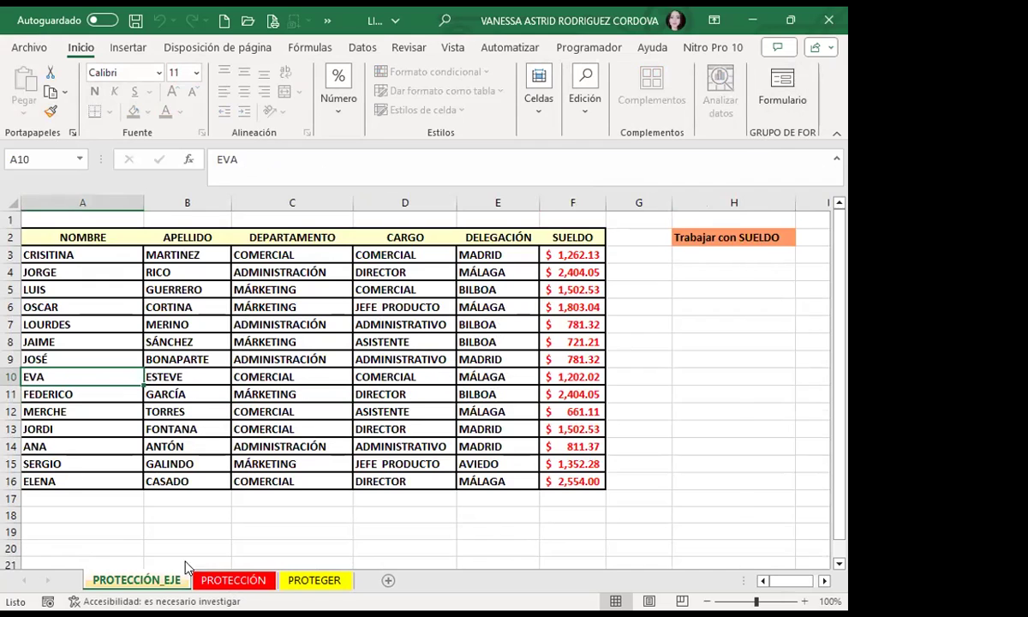
{"action": "left_click", "coordinate": [236, 581]}
{"action": "left_click", "coordinate": [315, 582]}
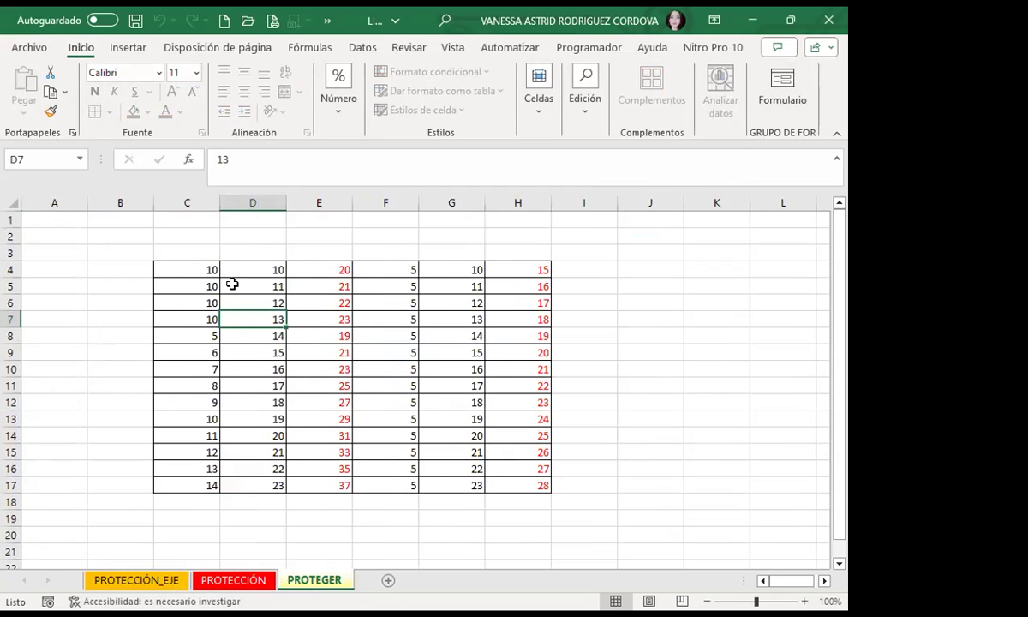
{"action": "left_click", "coordinate": [221, 219]}
{"action": "left_click", "coordinate": [229, 581]}
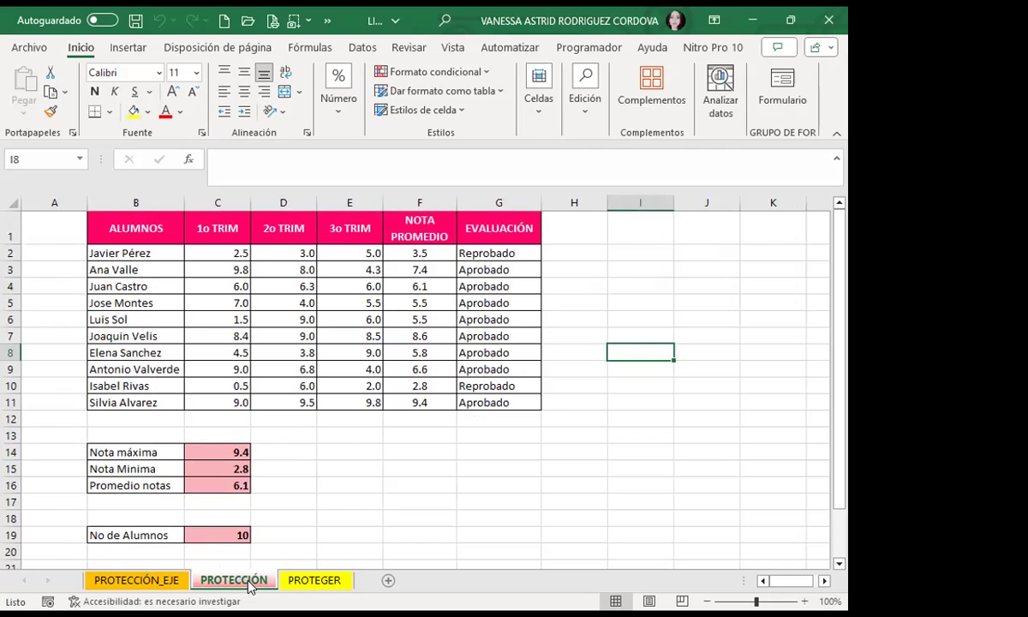
Set the font colour of the B1:G1 header row to white
{"action": "left_click", "coordinate": [197, 256]}
{"action": "key", "text": "ctrl+v"}
{"action": "left_click", "coordinate": [136, 218]}
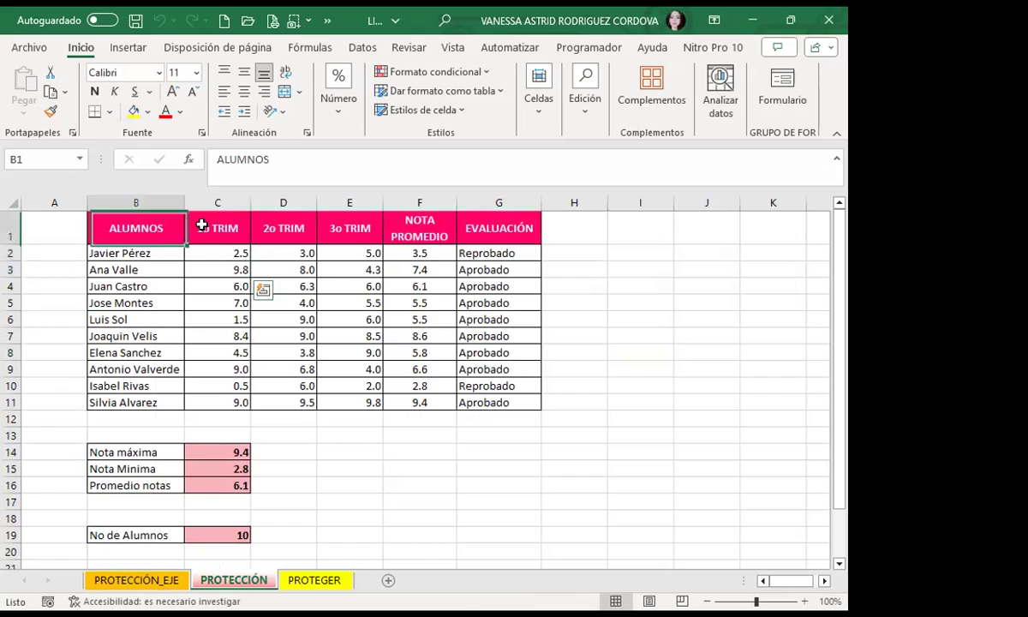
{"action": "left_click_drag", "start_coordinate": [201, 225], "coordinate": [472, 224]}
{"action": "left_click", "coordinate": [166, 112]}
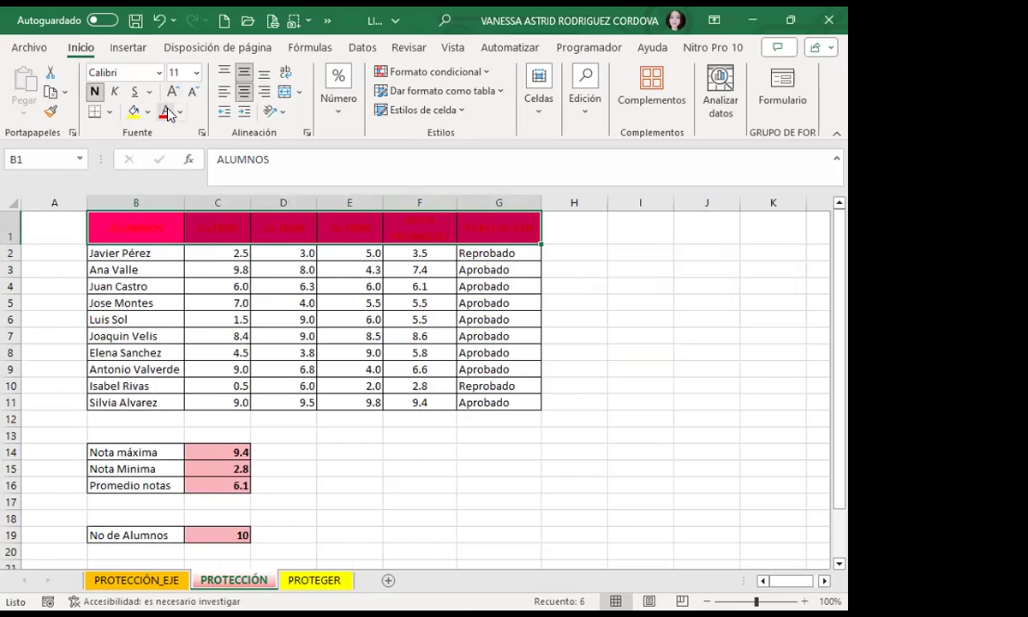
{"action": "left_click", "coordinate": [180, 113]}
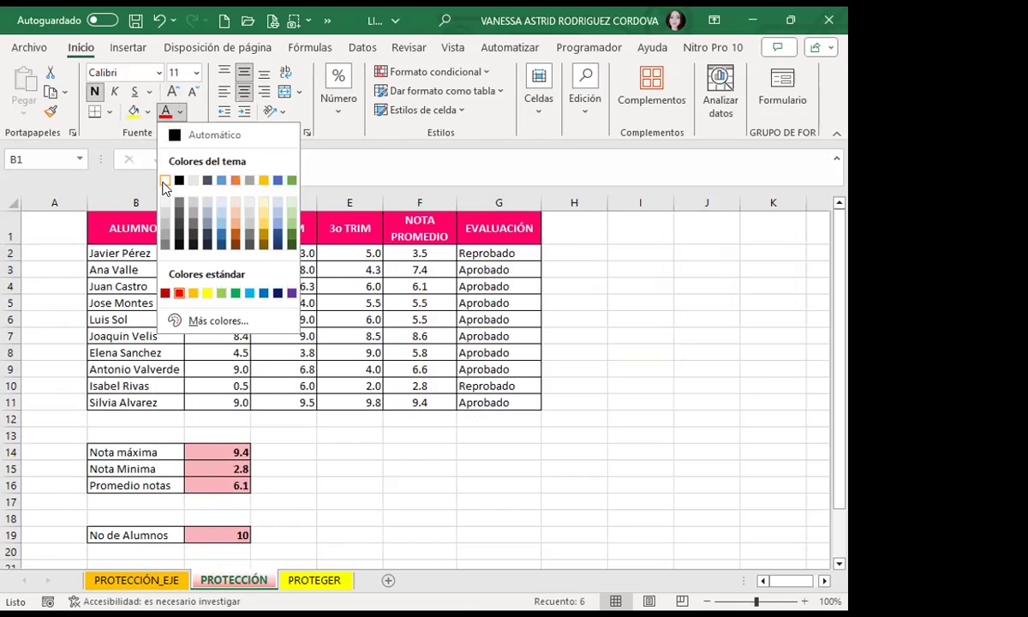
{"action": "left_click", "coordinate": [165, 181]}
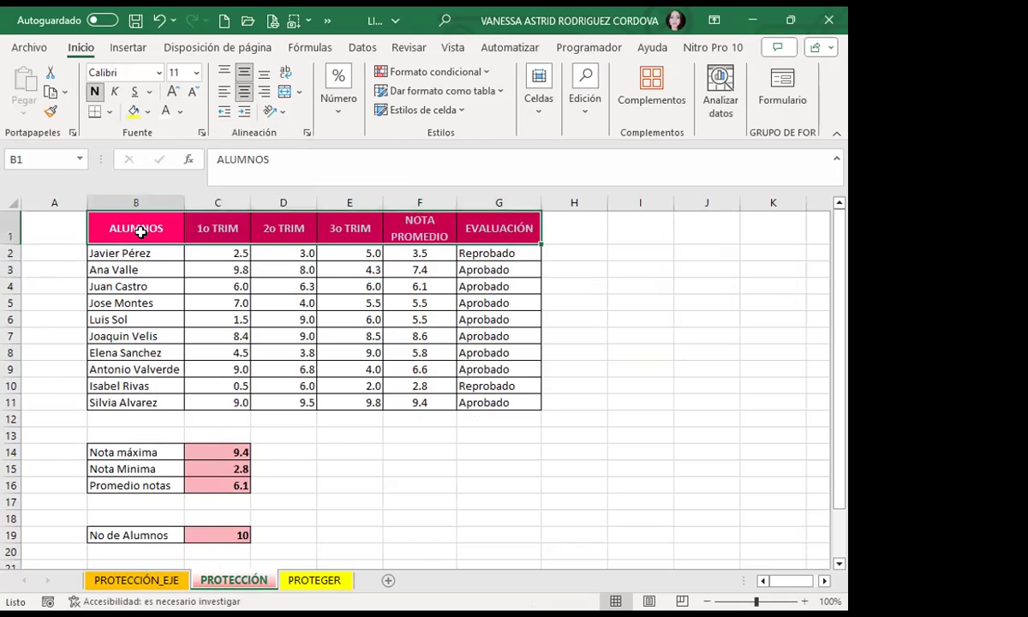
{"action": "left_click", "coordinate": [497, 270]}
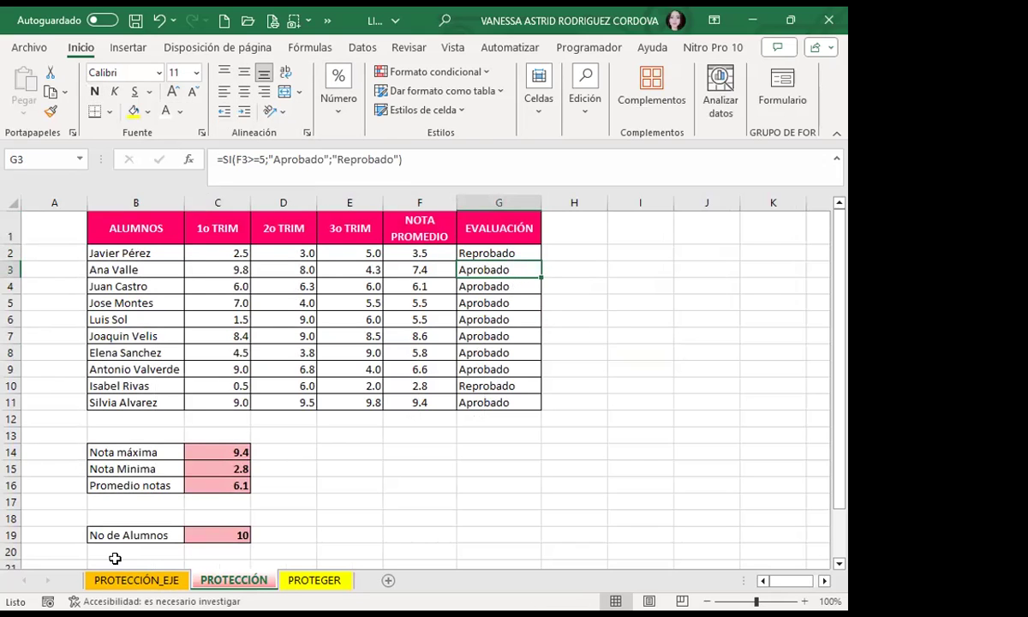
Go to PROTECCIÓN_EJE and try selecting cells D12 and A6 on the protected sheet
{"action": "left_click", "coordinate": [133, 584]}
{"action": "left_click", "coordinate": [377, 411]}
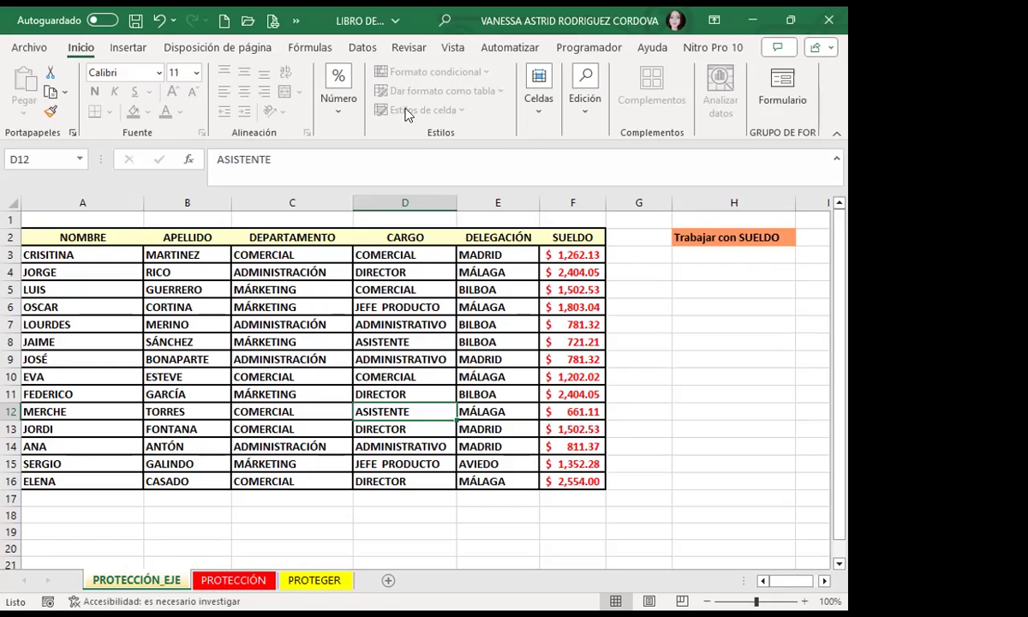
{"action": "left_click", "coordinate": [120, 305]}
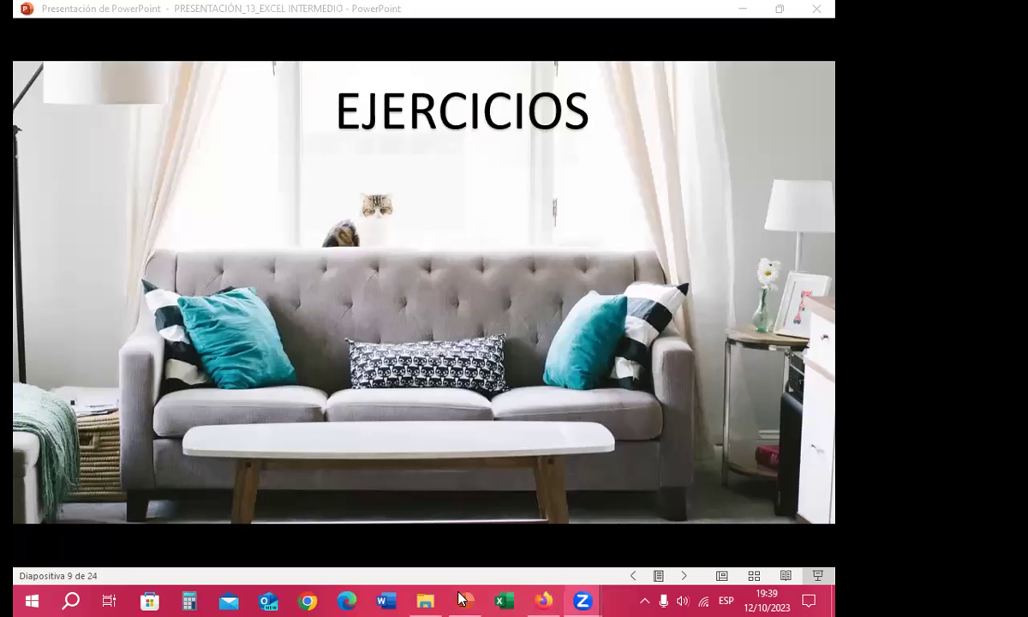
From the SESIÓN 13 SEMANA 3 folder, open LIBRO DE EXCEL INTERMEDIO_SESIÓN 13 SEMANA 1 in Excel
{"action": "left_click", "coordinate": [426, 599]}
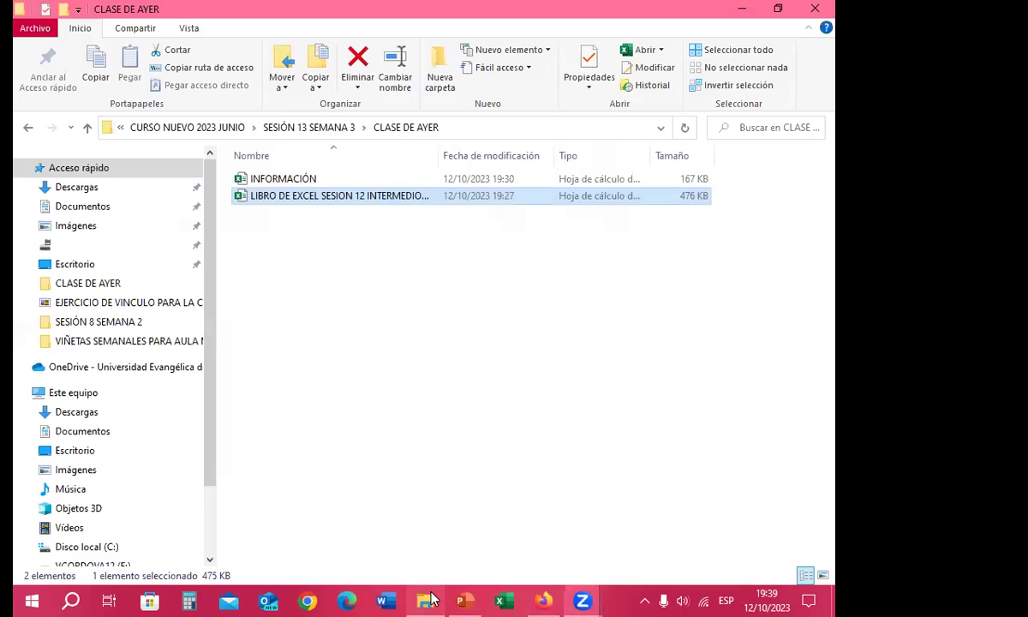
{"action": "left_click", "coordinate": [86, 127]}
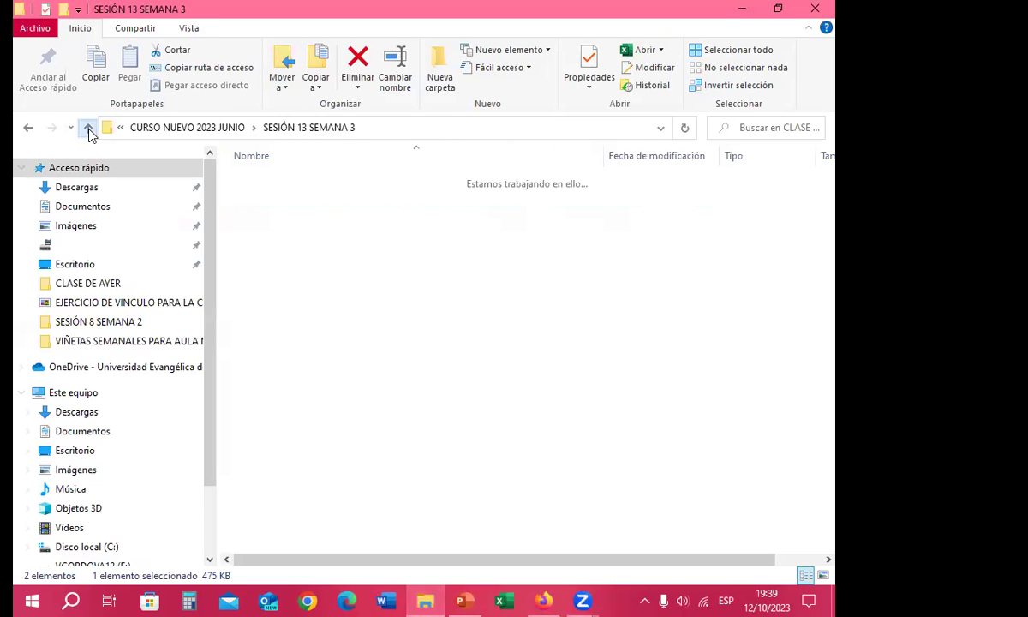
{"action": "left_click", "coordinate": [366, 214]}
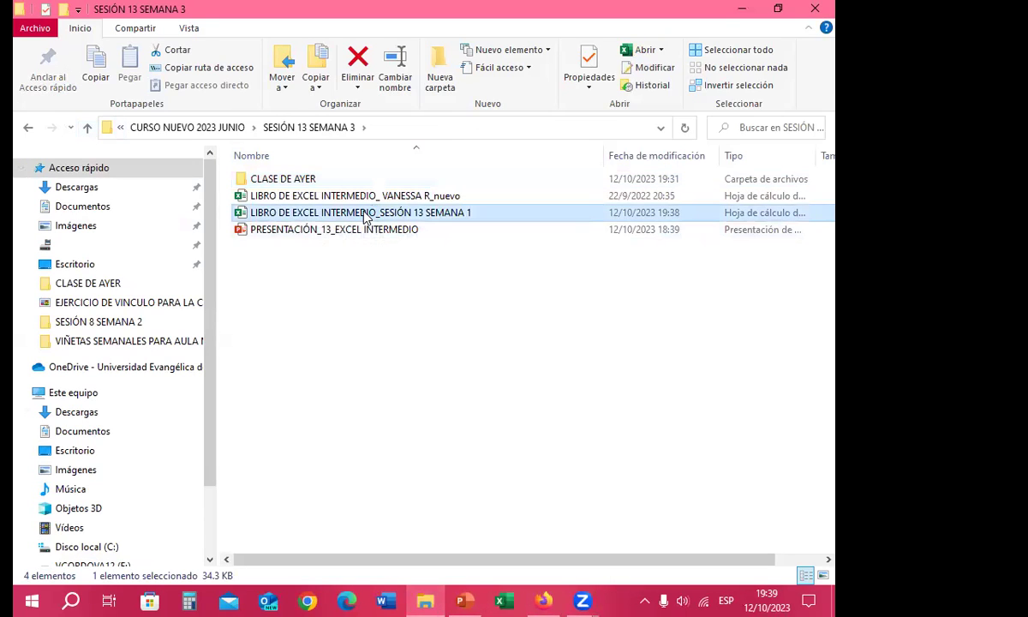
{"action": "double_click", "coordinate": [367, 214]}
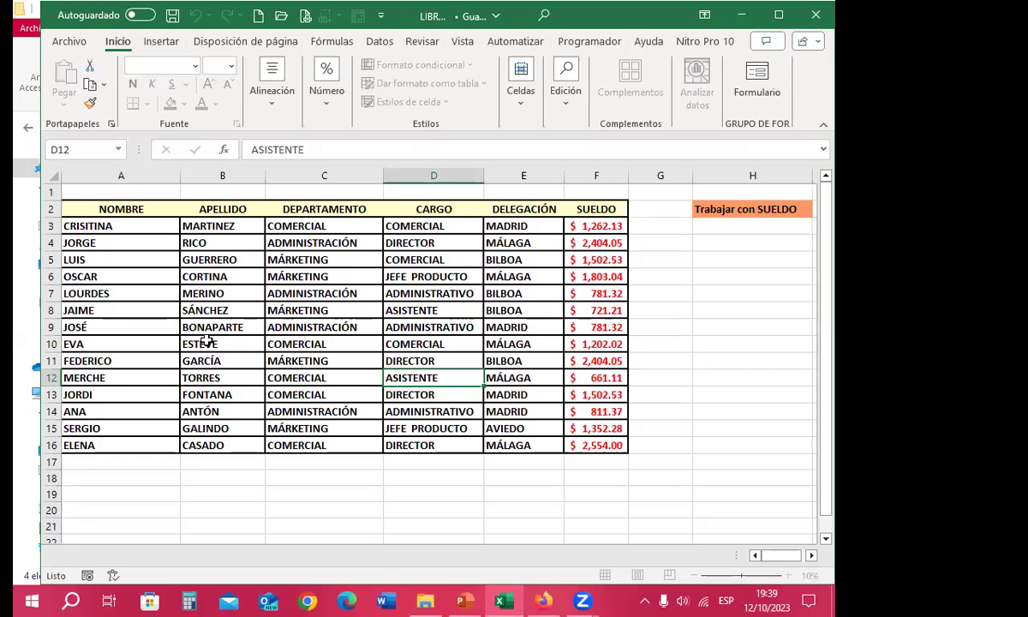
Switch to a different Office account from the title bar
{"action": "left_click", "coordinate": [192, 323]}
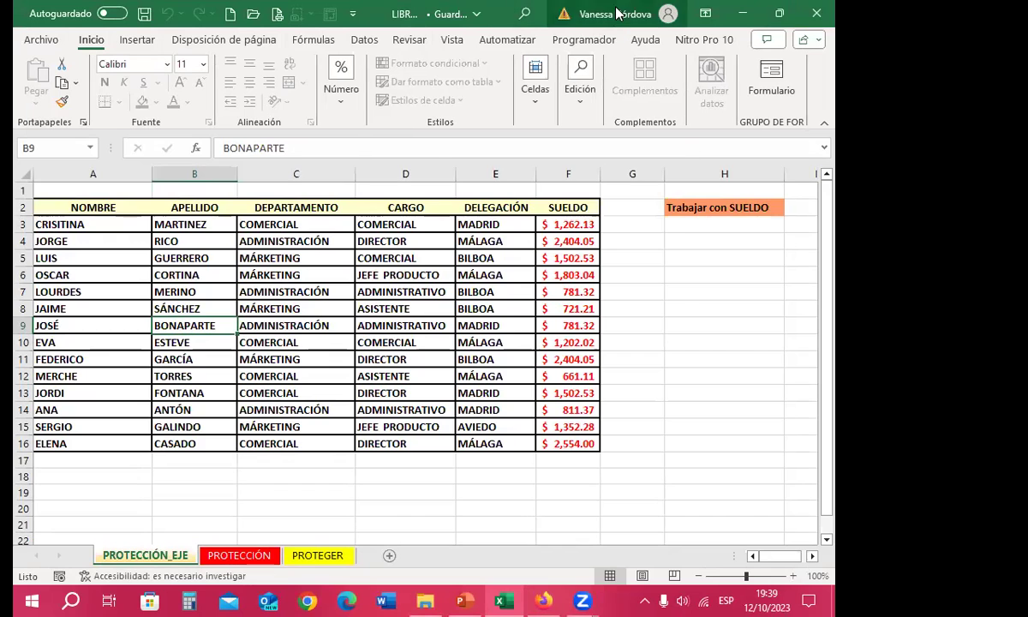
{"action": "left_click", "coordinate": [614, 16]}
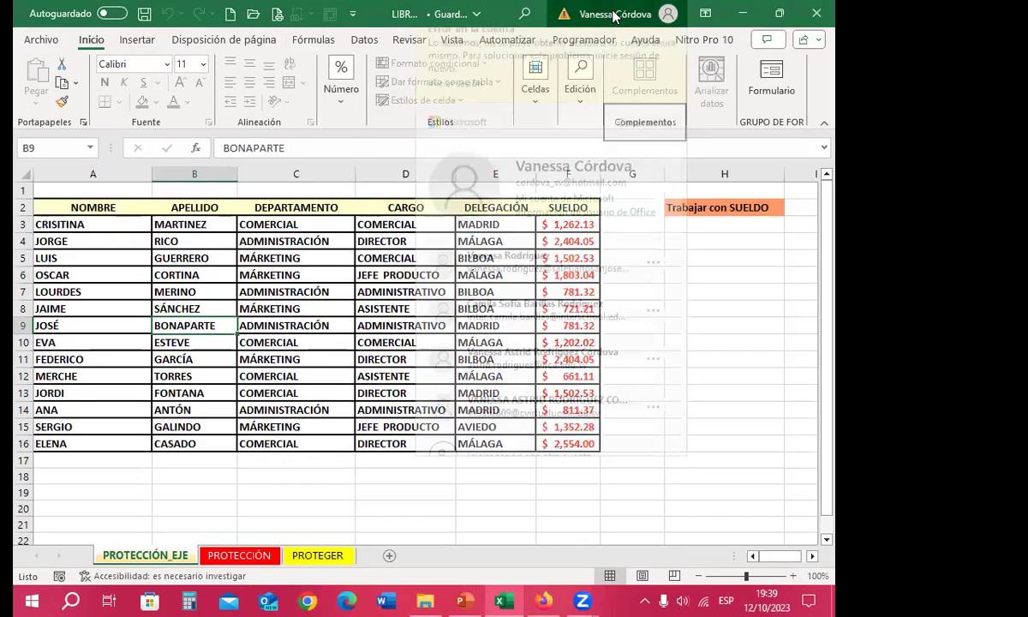
{"action": "left_click", "coordinate": [664, 425]}
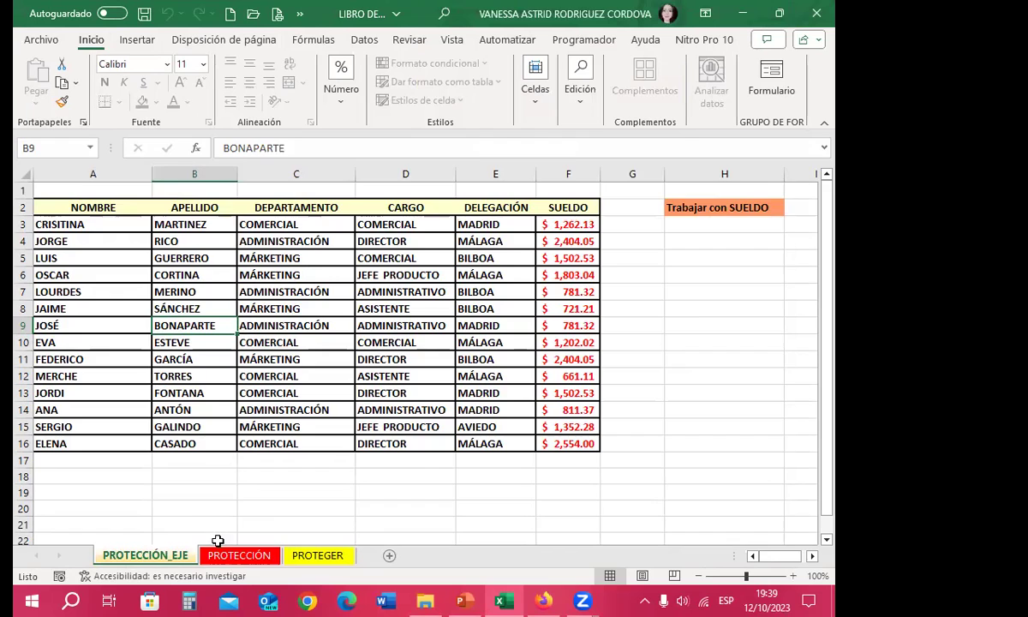
On the PROTECCIÓN sheet, fill the empty range H1:K10 with yellow
{"action": "left_click", "coordinate": [239, 555]}
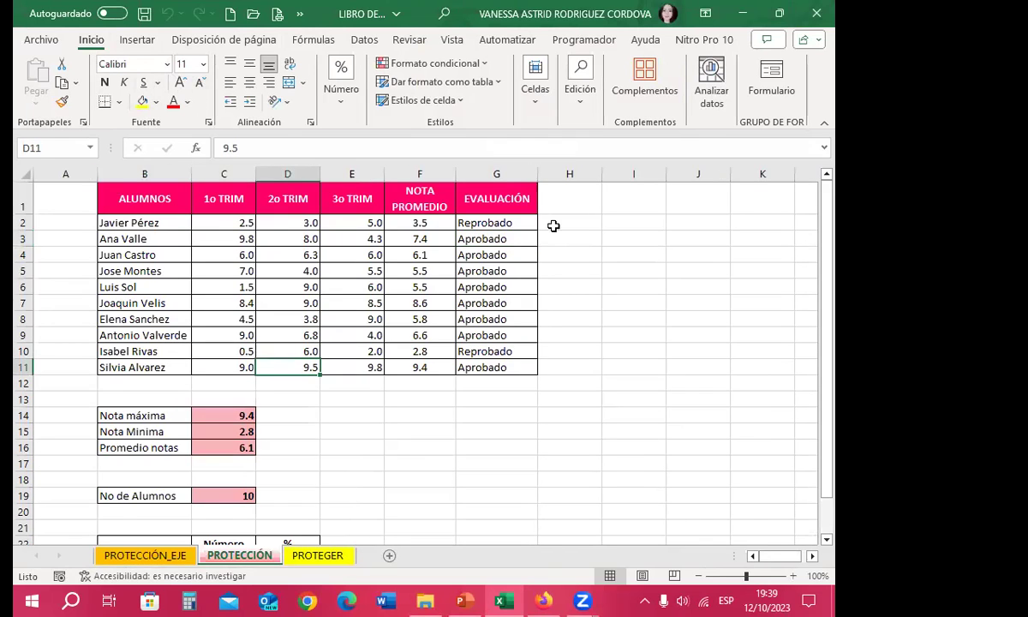
{"action": "left_click", "coordinate": [409, 286]}
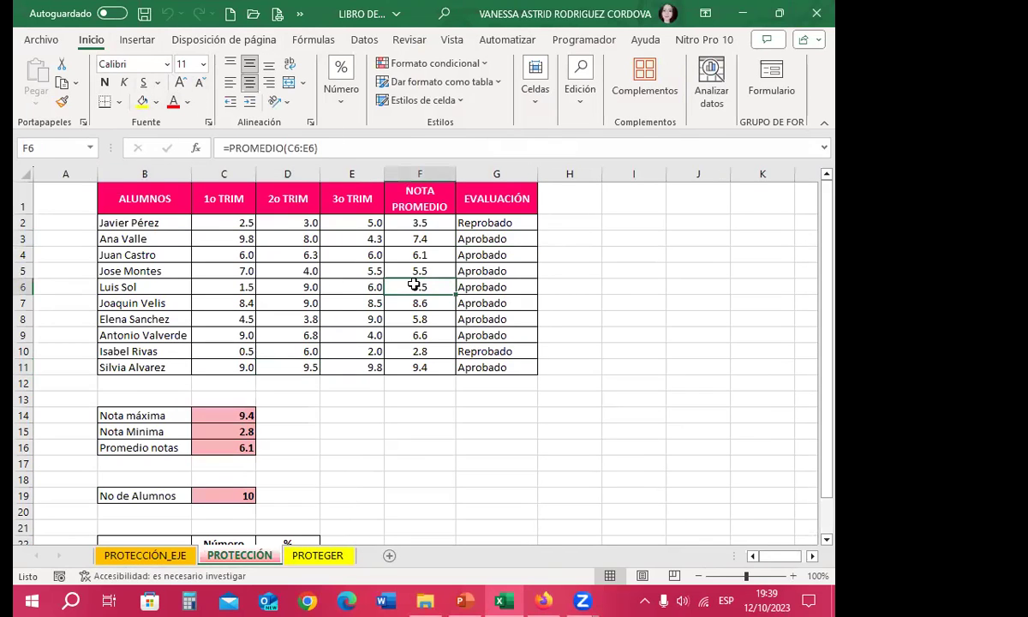
{"action": "left_click", "coordinate": [610, 304]}
{"action": "left_click_drag", "start_coordinate": [591, 204], "coordinate": [771, 351]}
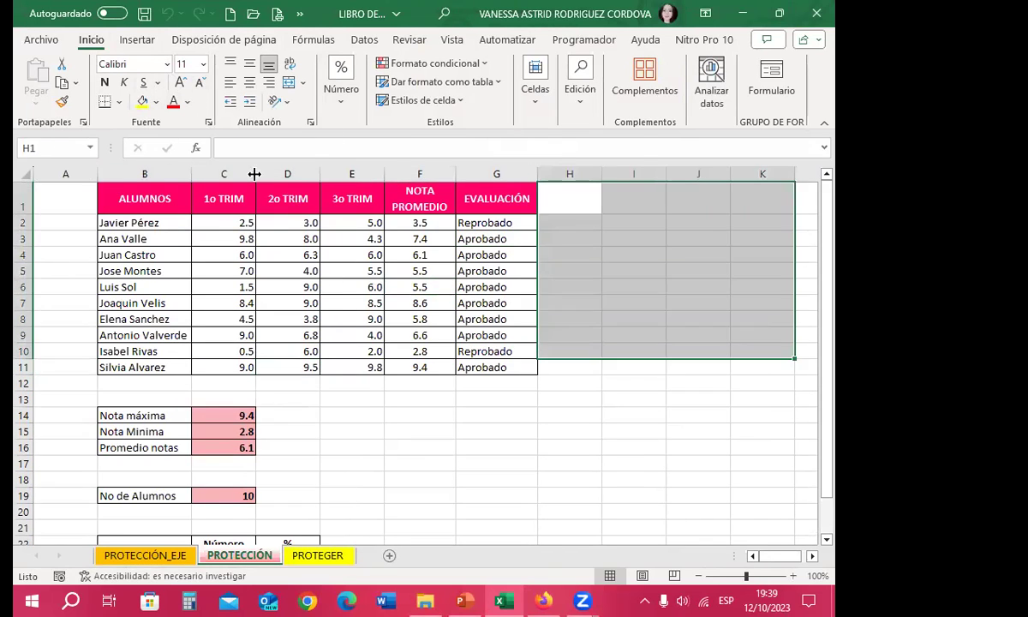
{"action": "left_click", "coordinate": [143, 101]}
{"action": "left_click", "coordinate": [600, 383]}
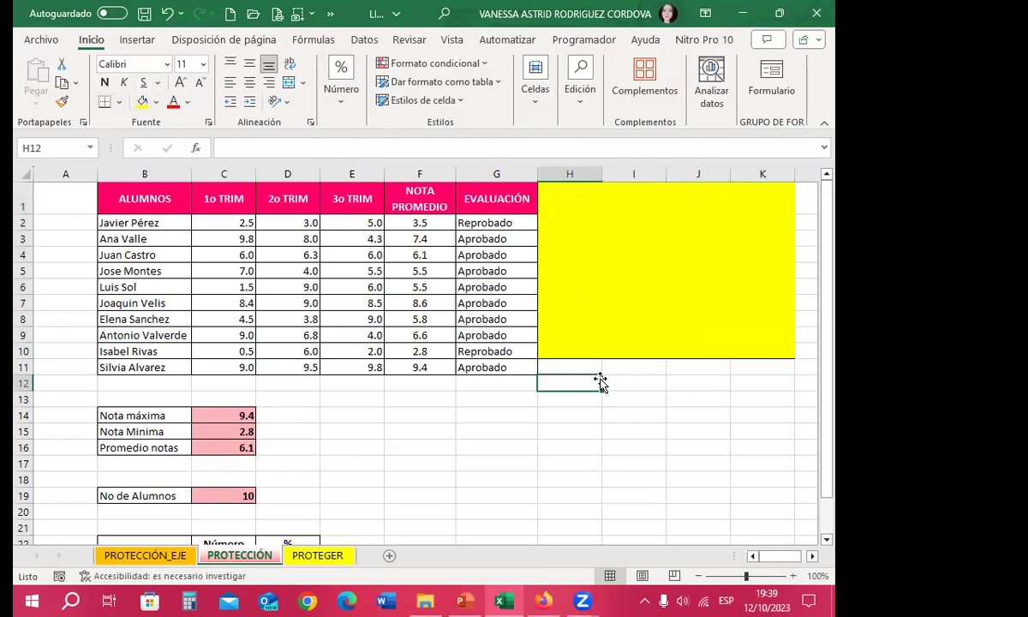
Undo the yellow fill and the leftover border under row 10
{"action": "key", "text": "ctrl+z"}
{"action": "left_click", "coordinate": [569, 366]}
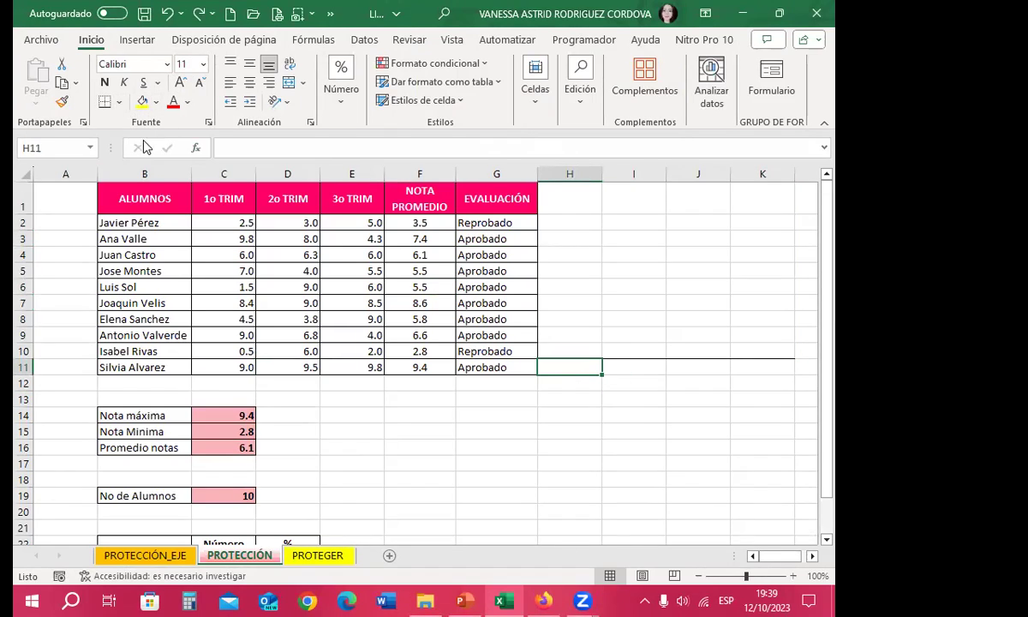
{"action": "left_click", "coordinate": [167, 14]}
{"action": "left_click", "coordinate": [431, 406]}
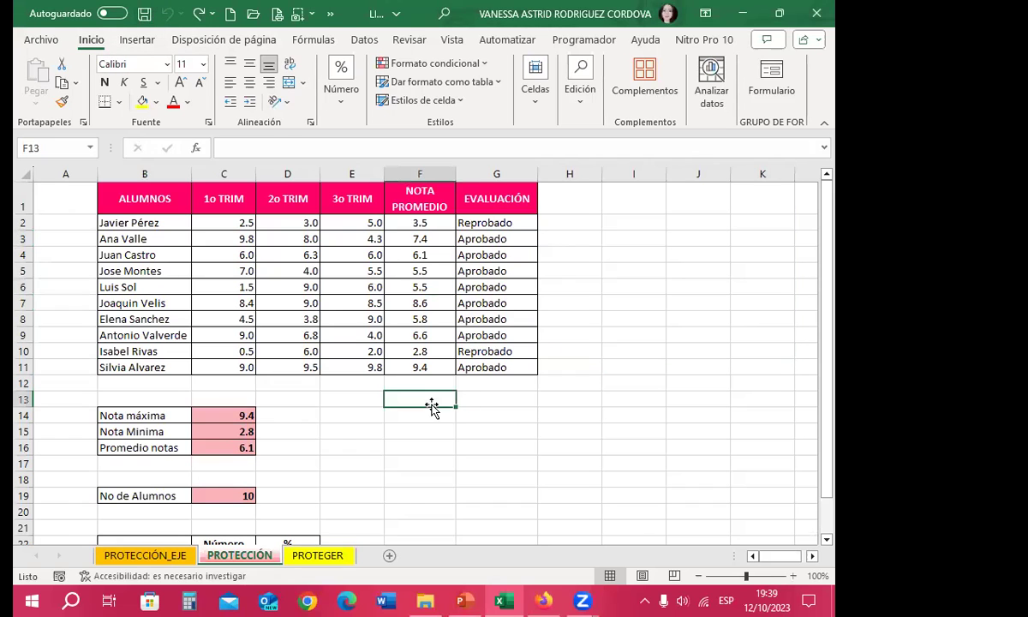
Unprotect the PROTECCIÓN_EJE sheet by entering its password
{"action": "left_click", "coordinate": [144, 555]}
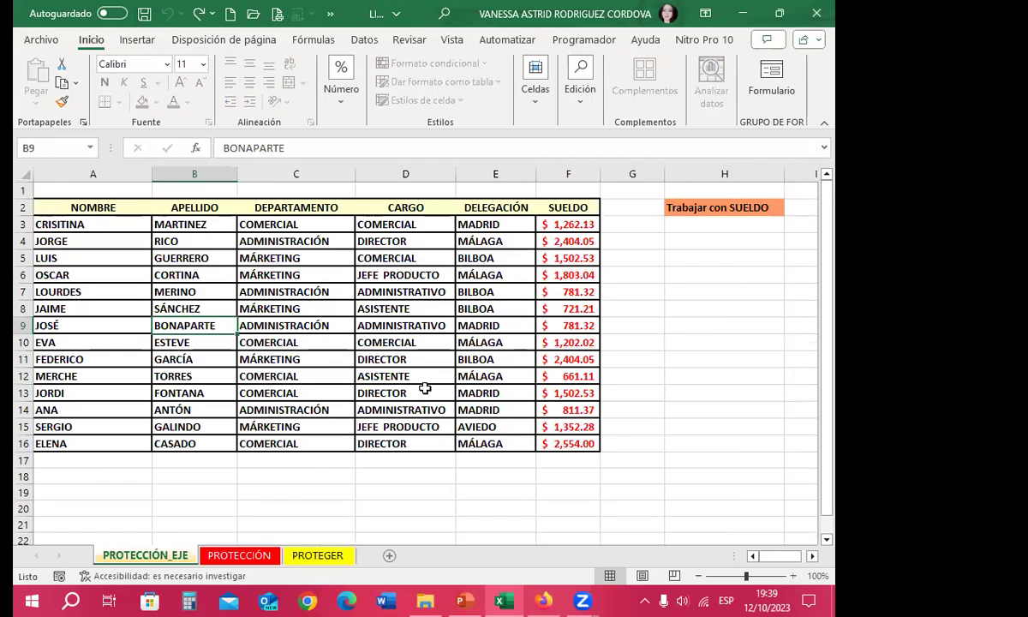
{"action": "left_click", "coordinate": [425, 388]}
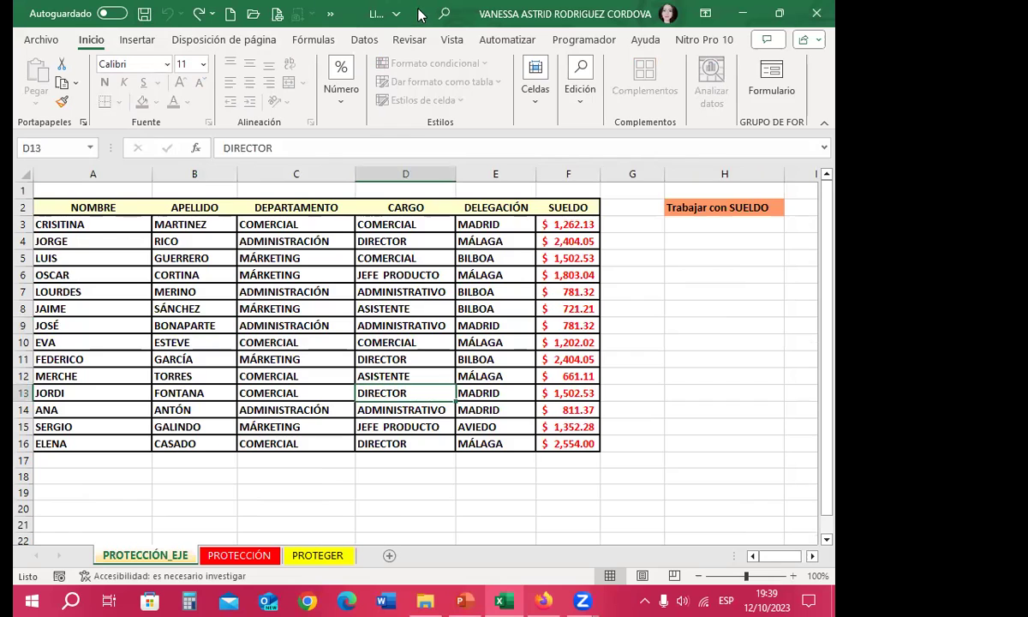
{"action": "left_click", "coordinate": [409, 39]}
{"action": "left_click", "coordinate": [575, 107]}
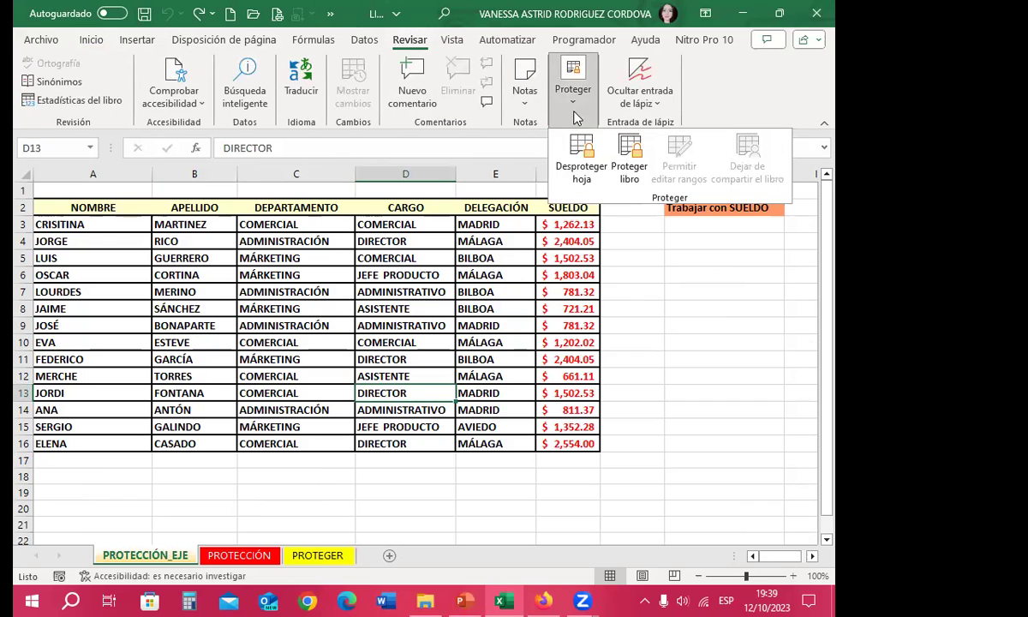
{"action": "left_click", "coordinate": [561, 150]}
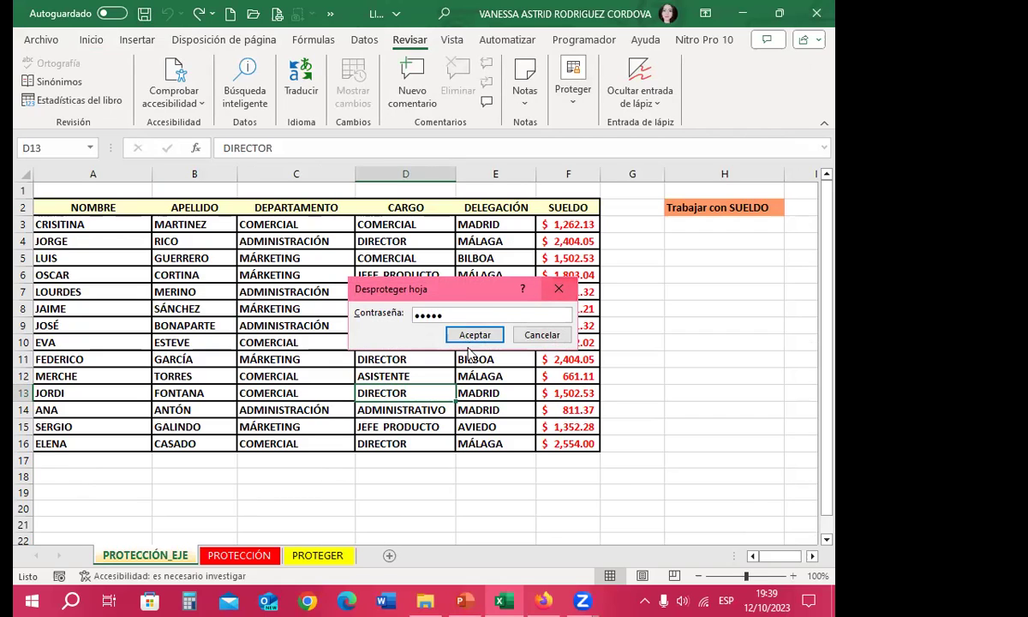
{"action": "left_click", "coordinate": [471, 335]}
Close Excel to return to File Explorer
{"action": "left_click", "coordinate": [372, 327]}
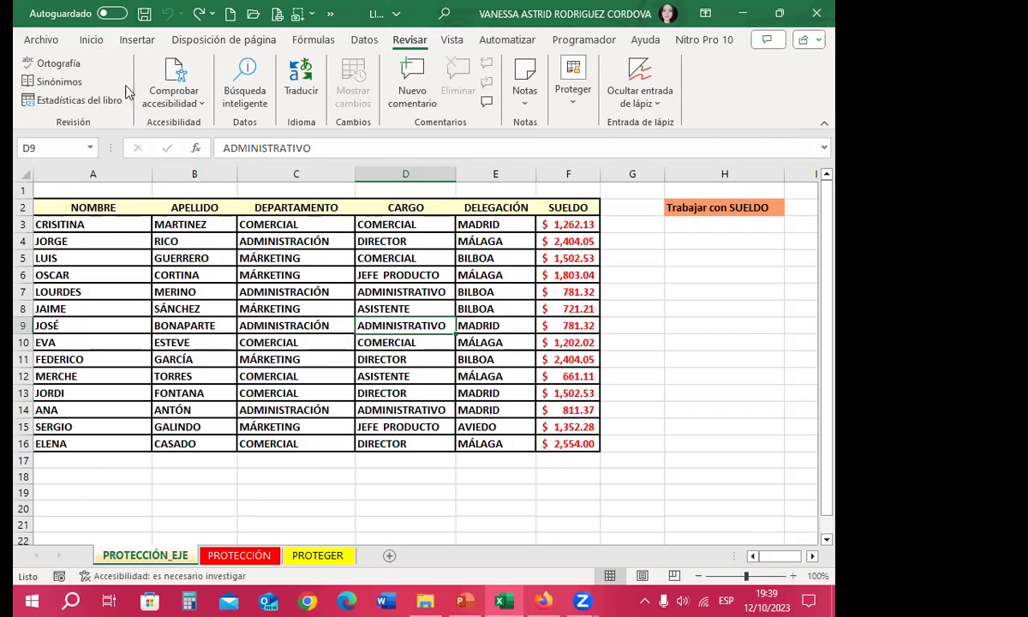
{"action": "left_click", "coordinate": [91, 40]}
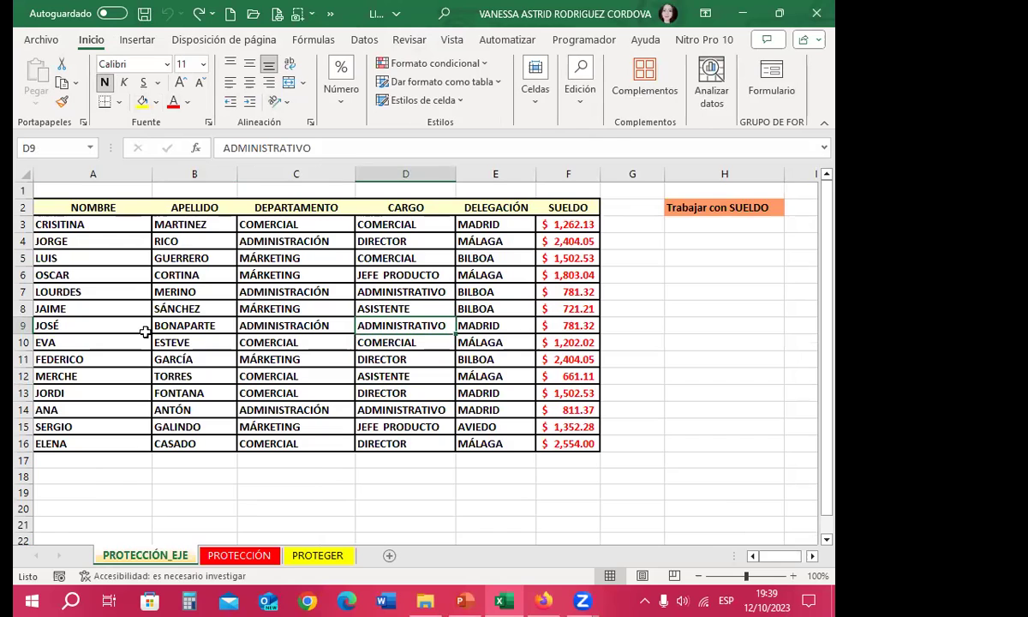
{"action": "left_click", "coordinate": [265, 307]}
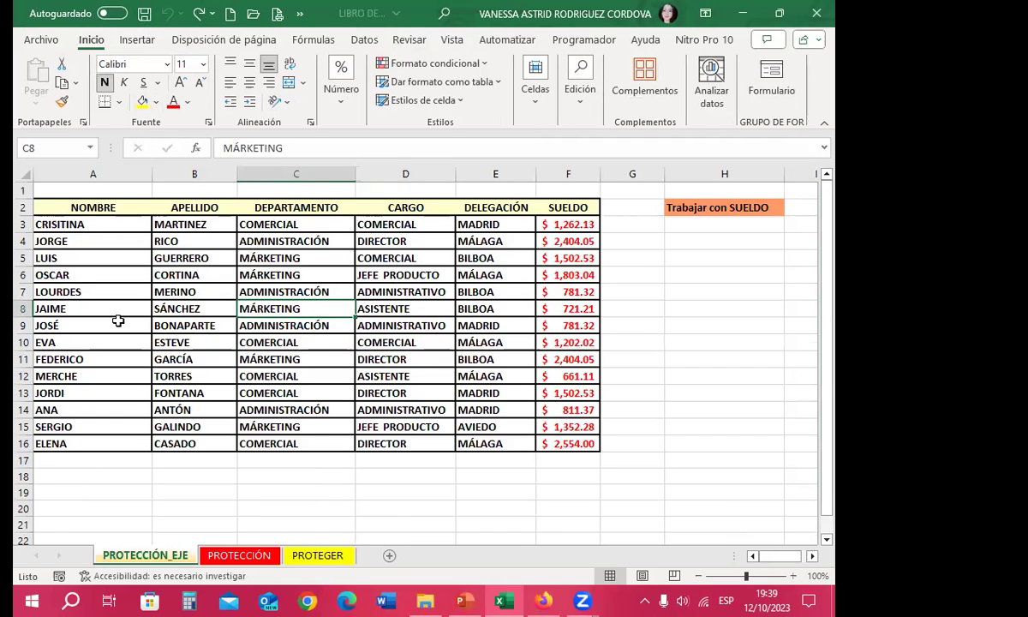
{"action": "left_click", "coordinate": [816, 17]}
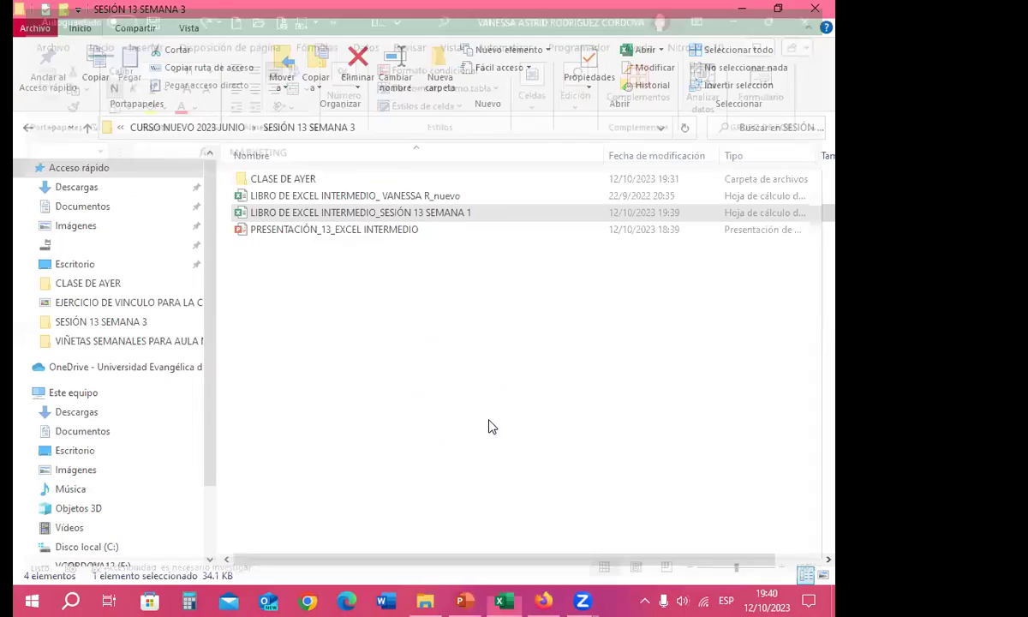
Reopen LIBRO DE EXCEL INTERMEDIO_SESIÓN 13 SEMANA 1 from the SESIÓN 13 SEMANA 3 folder
{"action": "double_click", "coordinate": [334, 217]}
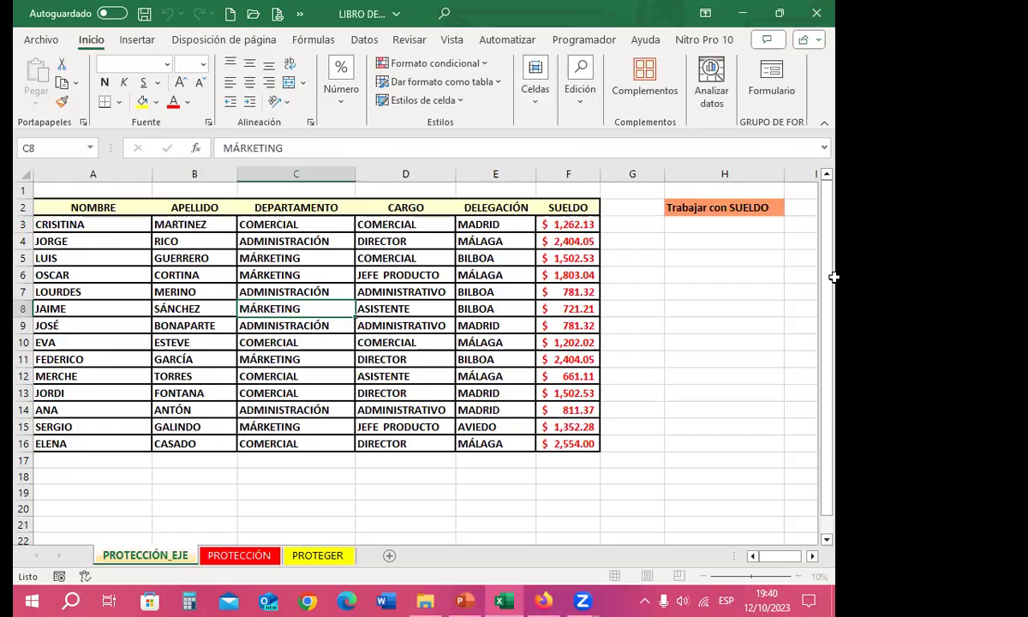
{"action": "left_click", "coordinate": [631, 324]}
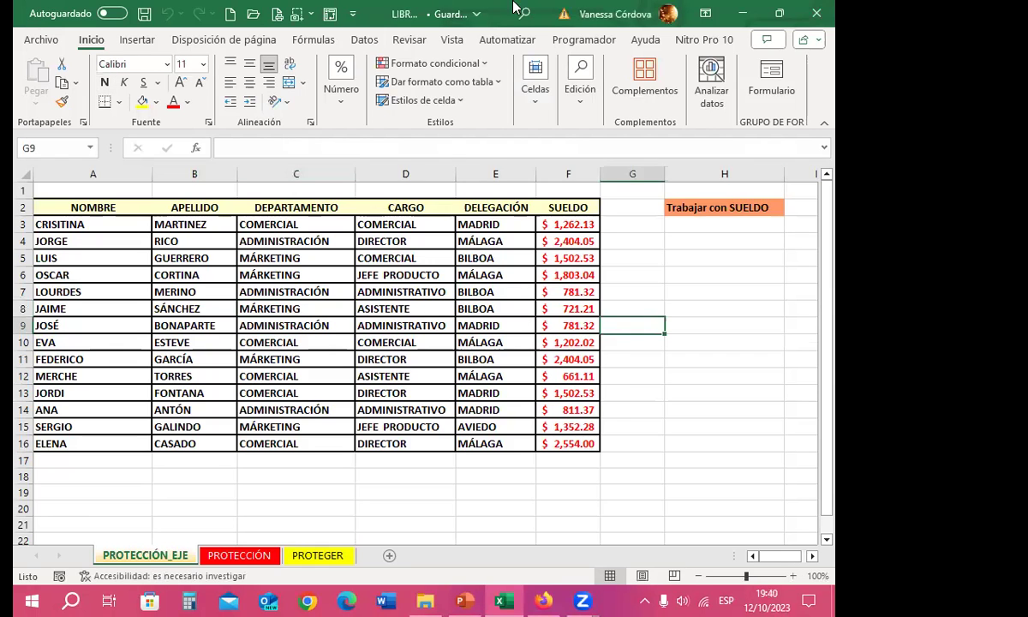
{"action": "left_click", "coordinate": [602, 12]}
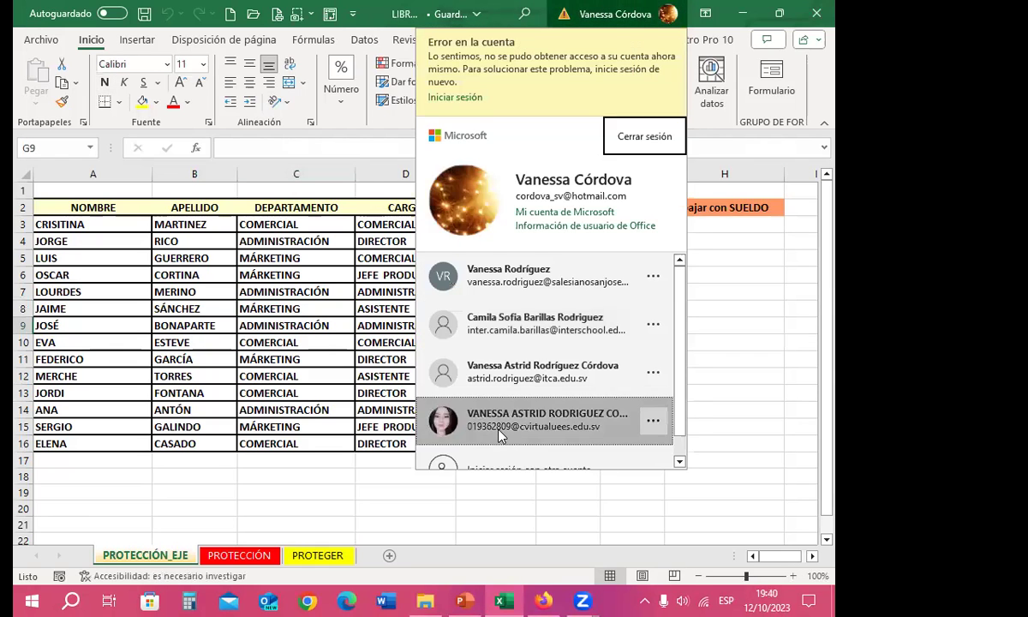
{"action": "left_click", "coordinate": [501, 426]}
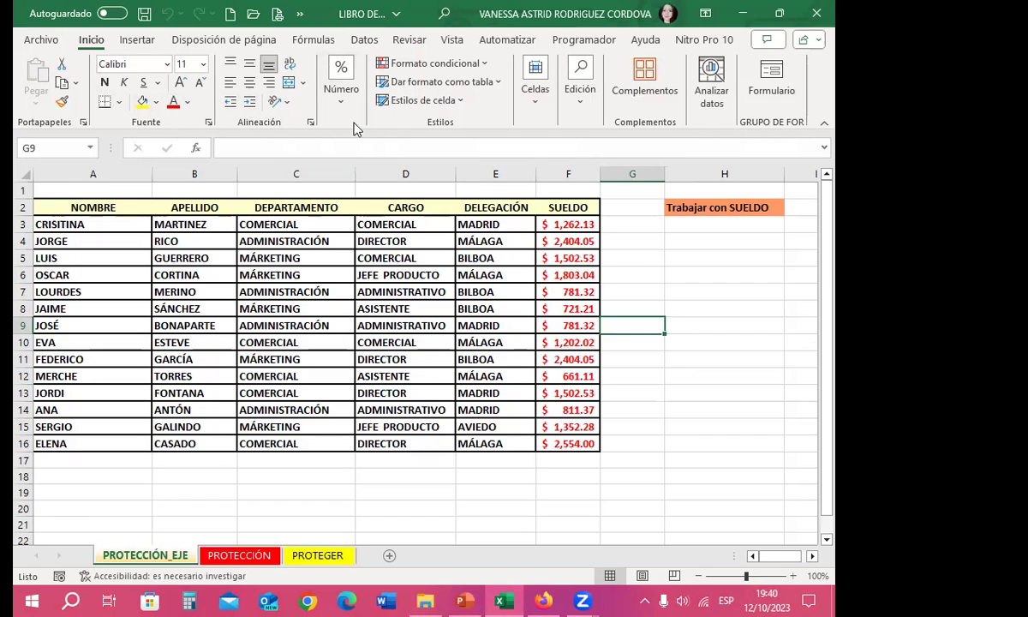
{"action": "left_click", "coordinate": [334, 273]}
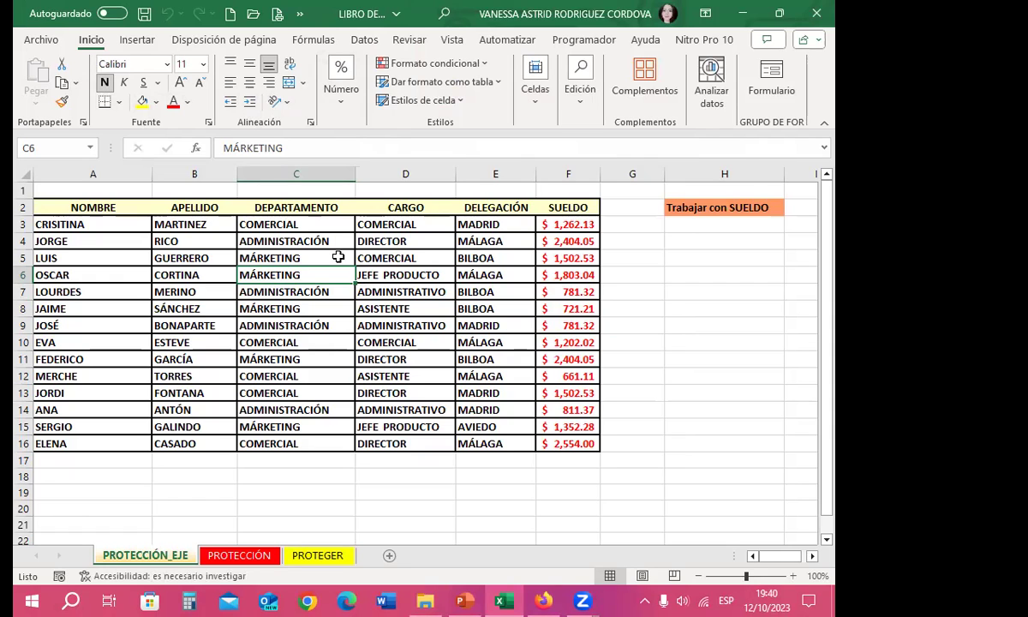
Protect the PROTECCIÓN_EJE sheet with a password, entered and then confirmed
{"action": "left_click", "coordinate": [408, 41]}
{"action": "left_click", "coordinate": [572, 81]}
{"action": "left_click", "coordinate": [538, 149]}
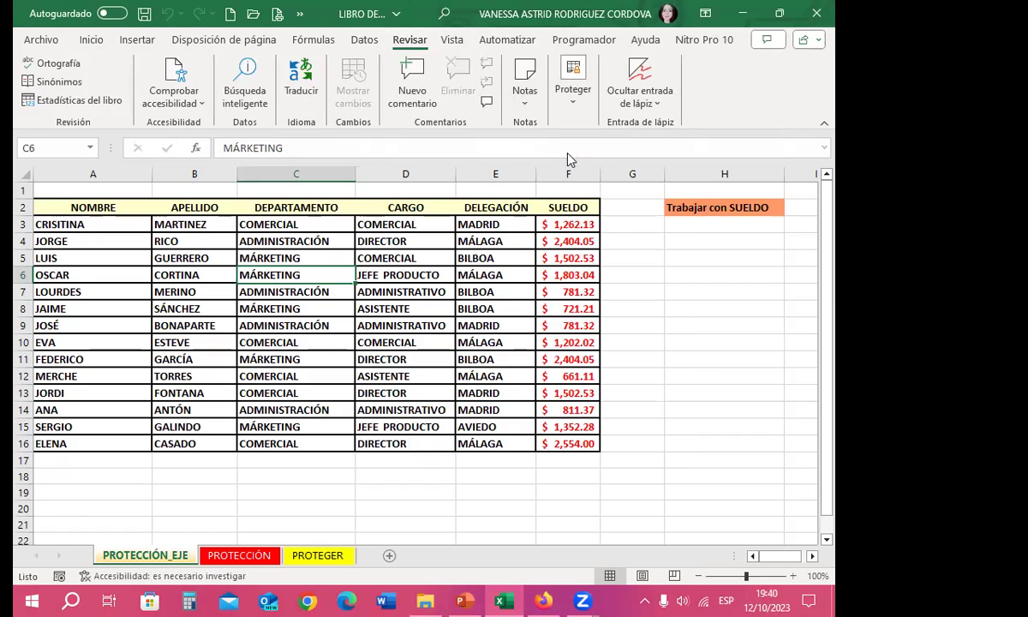
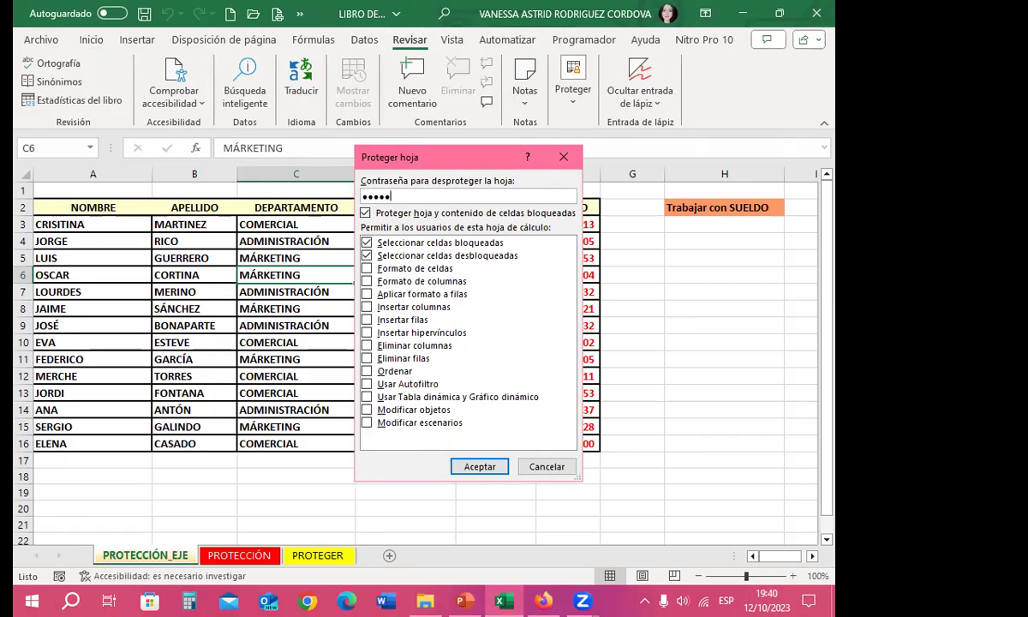
{"action": "left_click", "coordinate": [479, 466]}
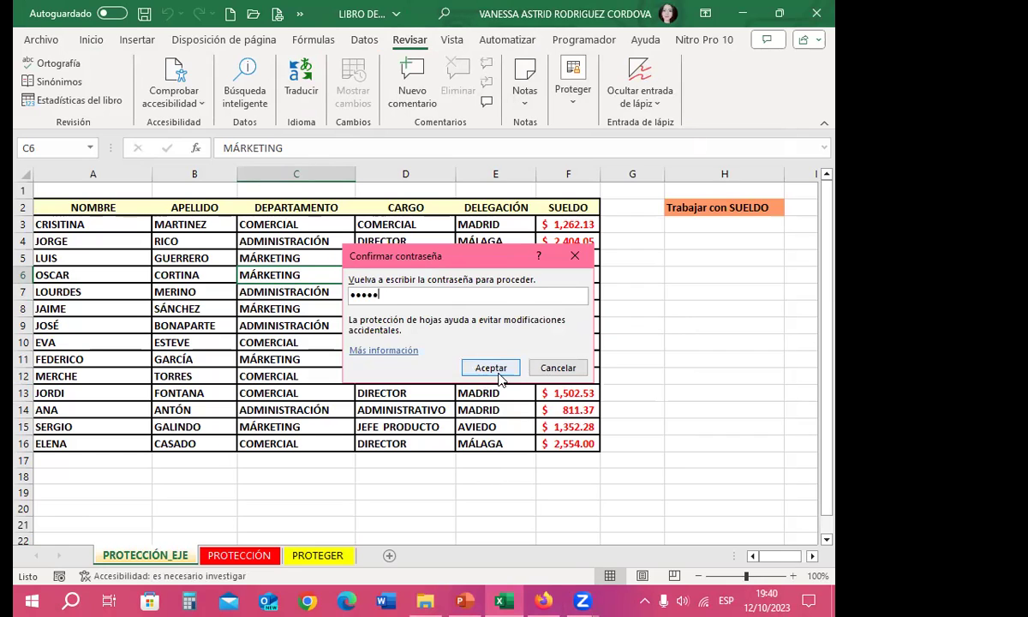
{"action": "left_click", "coordinate": [491, 366]}
{"action": "left_click", "coordinate": [674, 321]}
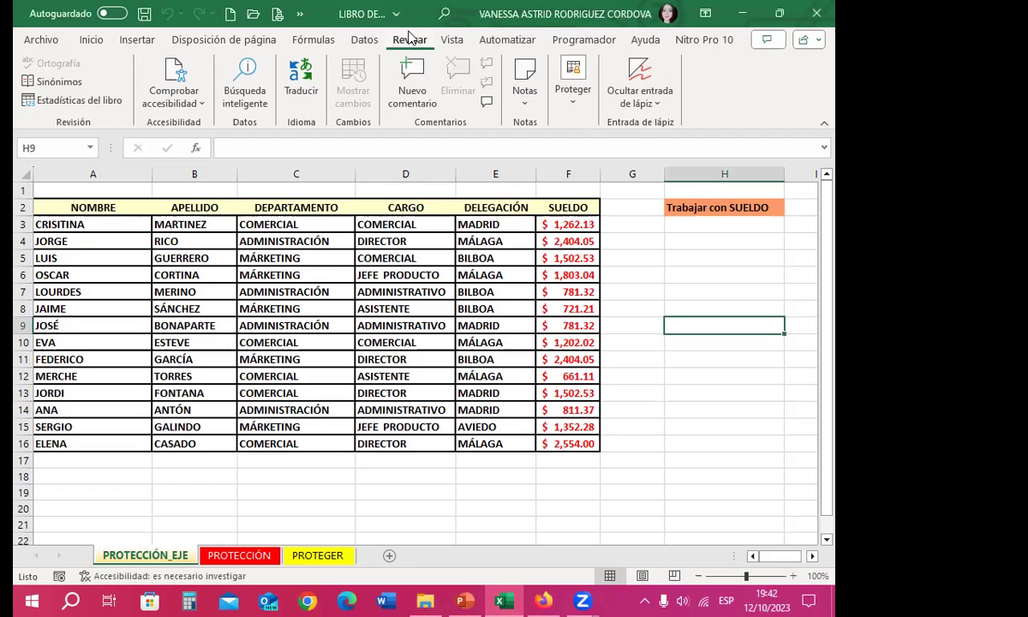
{"action": "left_click", "coordinate": [569, 95]}
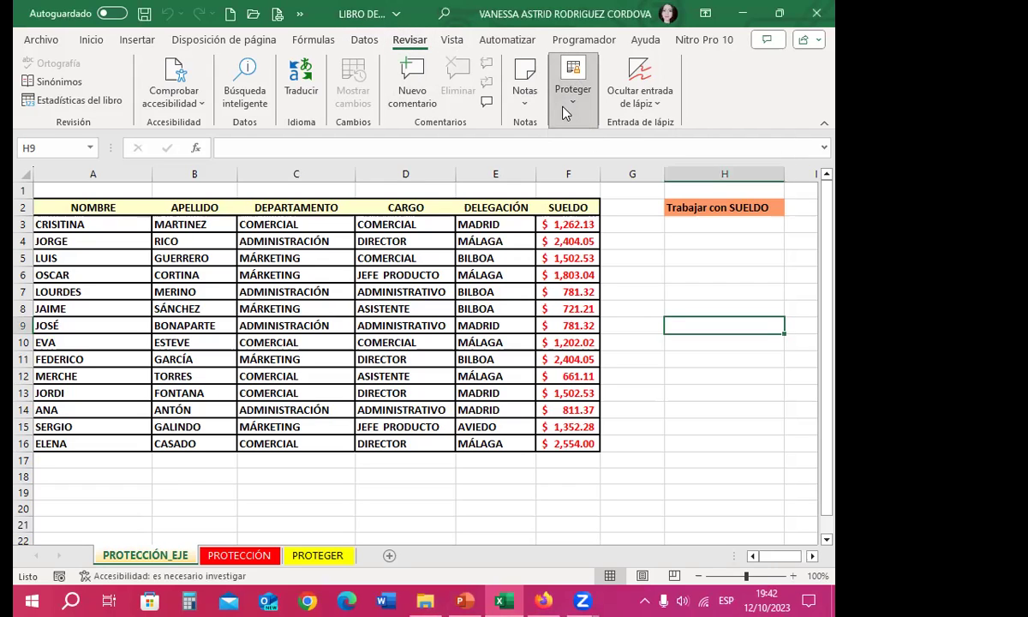
{"action": "left_click", "coordinate": [570, 150]}
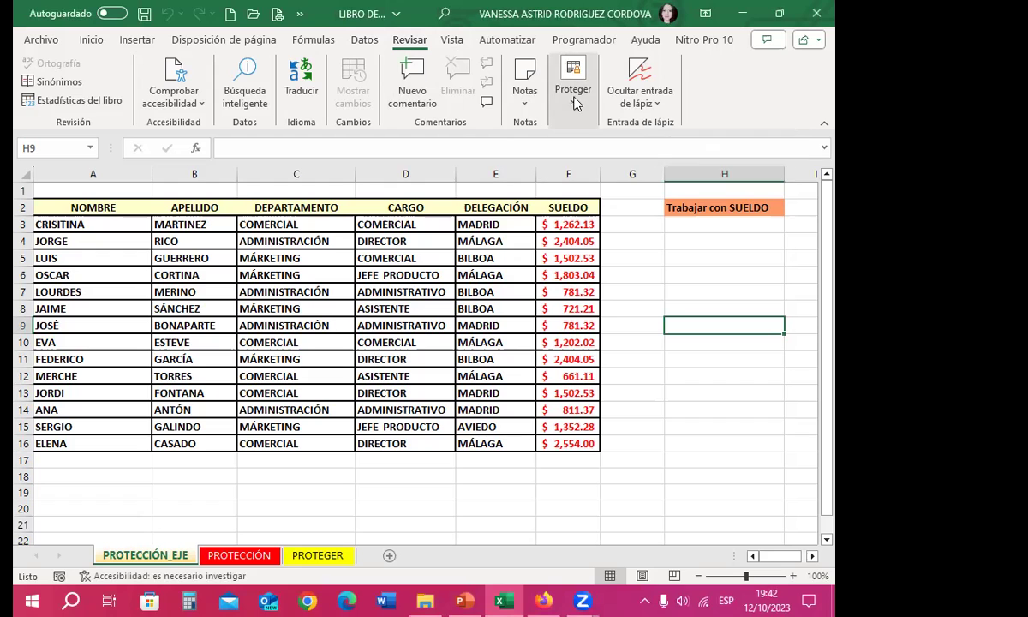
{"action": "left_click", "coordinate": [44, 42]}
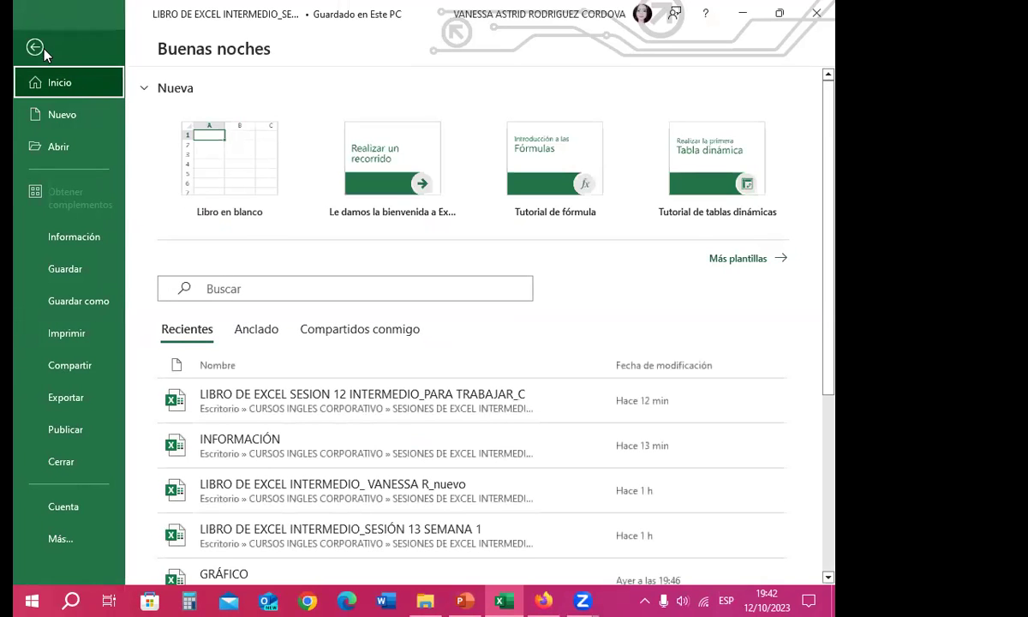
{"action": "left_click", "coordinate": [72, 240]}
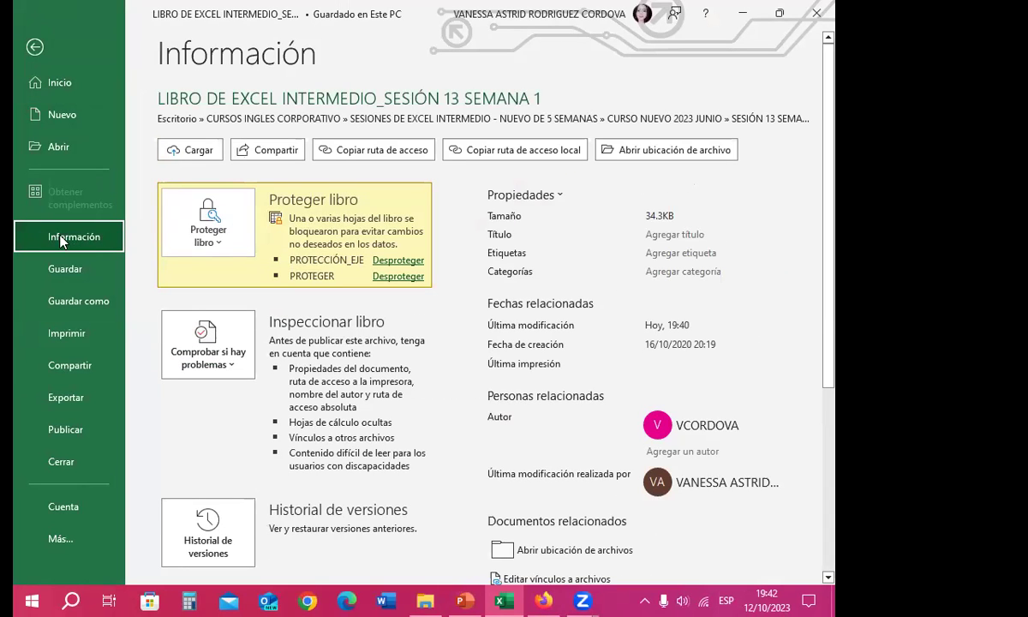
{"action": "left_click", "coordinate": [205, 238]}
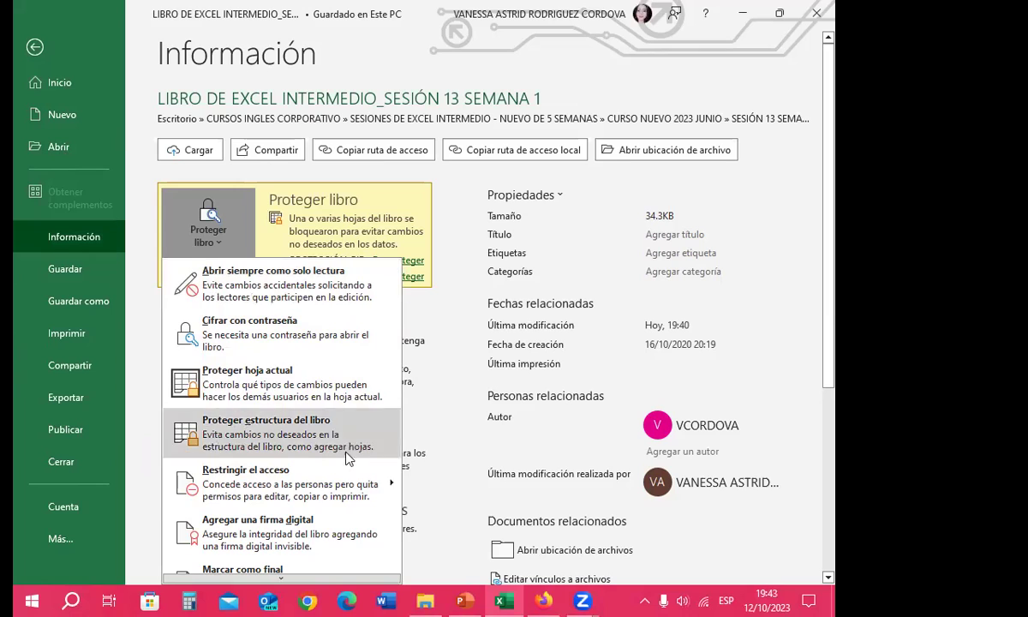
{"action": "mouse_move", "coordinate": [256, 499]}
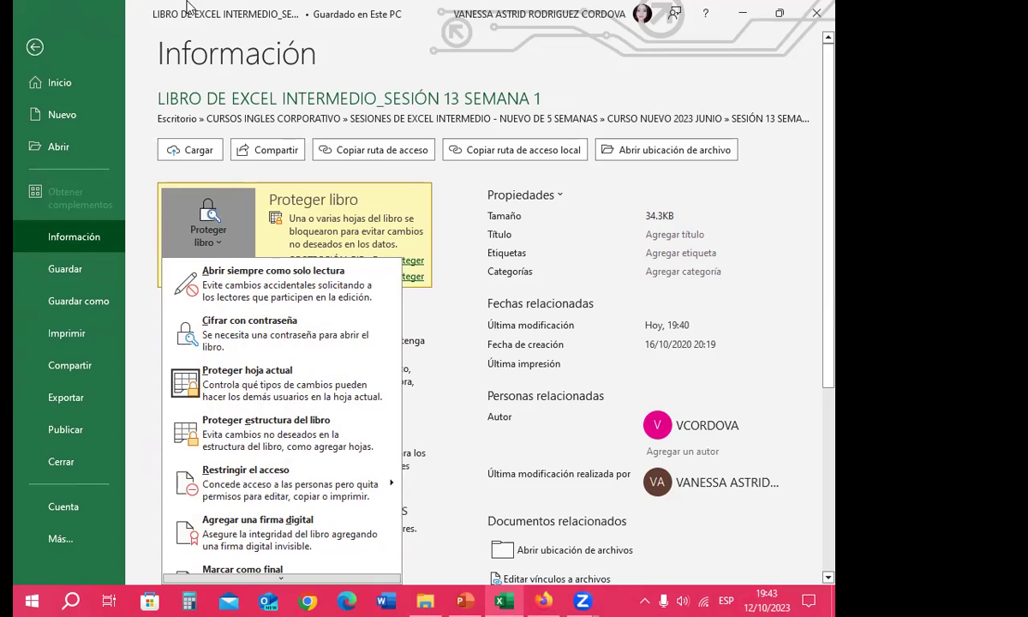
{"action": "left_click", "coordinate": [35, 49]}
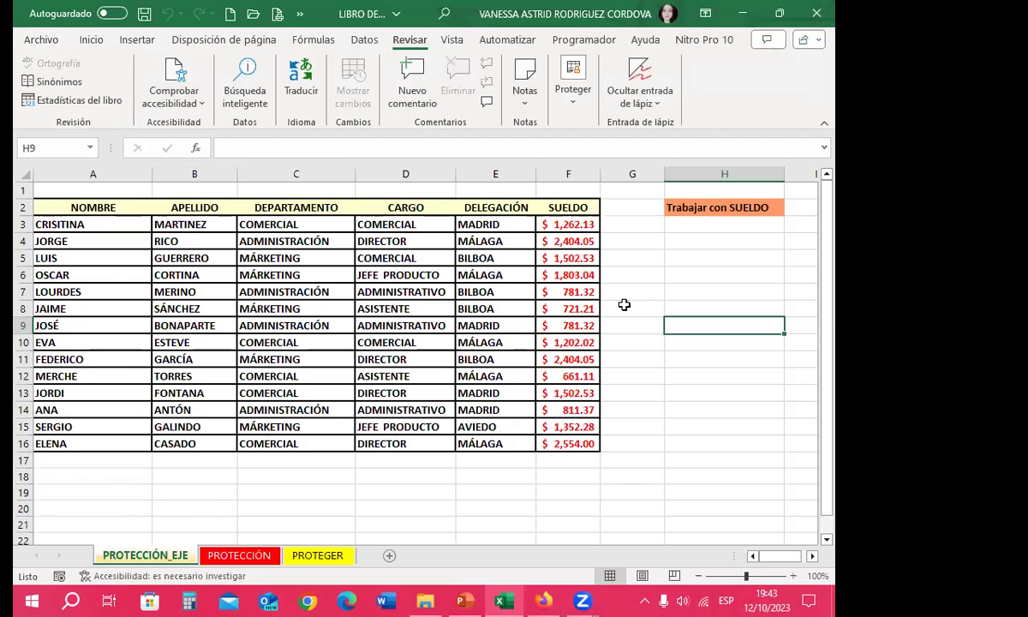
Move between the PROTECCIÓN and PROTEGER sheets, ending on PROTEGER
{"action": "left_click", "coordinate": [608, 325]}
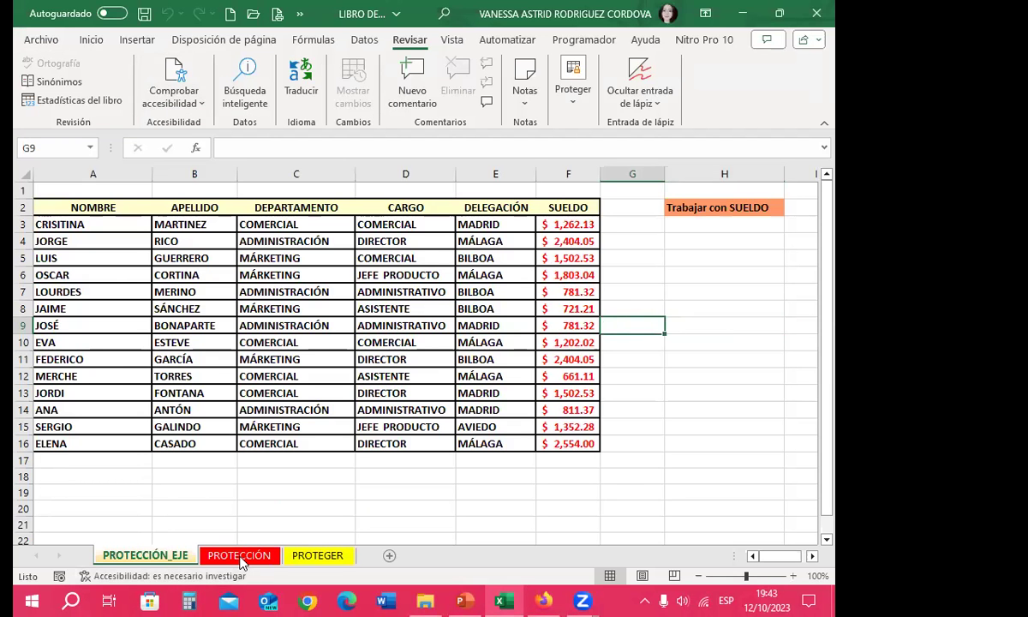
{"action": "left_click", "coordinate": [239, 555]}
{"action": "left_click", "coordinate": [317, 555]}
{"action": "left_click", "coordinate": [256, 556]}
{"action": "left_click", "coordinate": [317, 557]}
{"action": "left_click", "coordinate": [94, 336]}
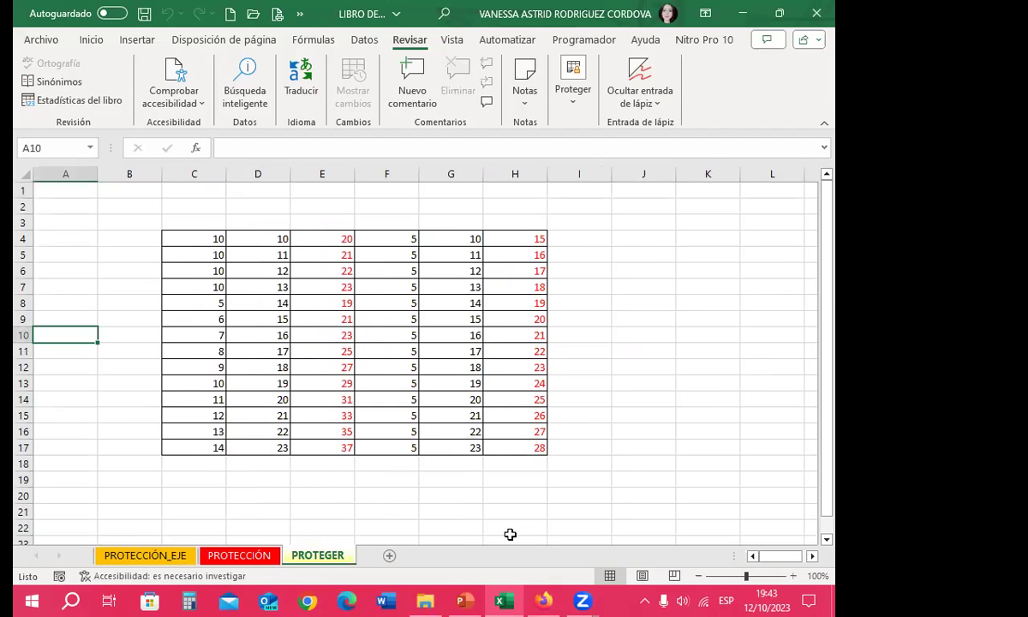
Add three blank sheets, then group all three and delete them
{"action": "left_click", "coordinate": [388, 555]}
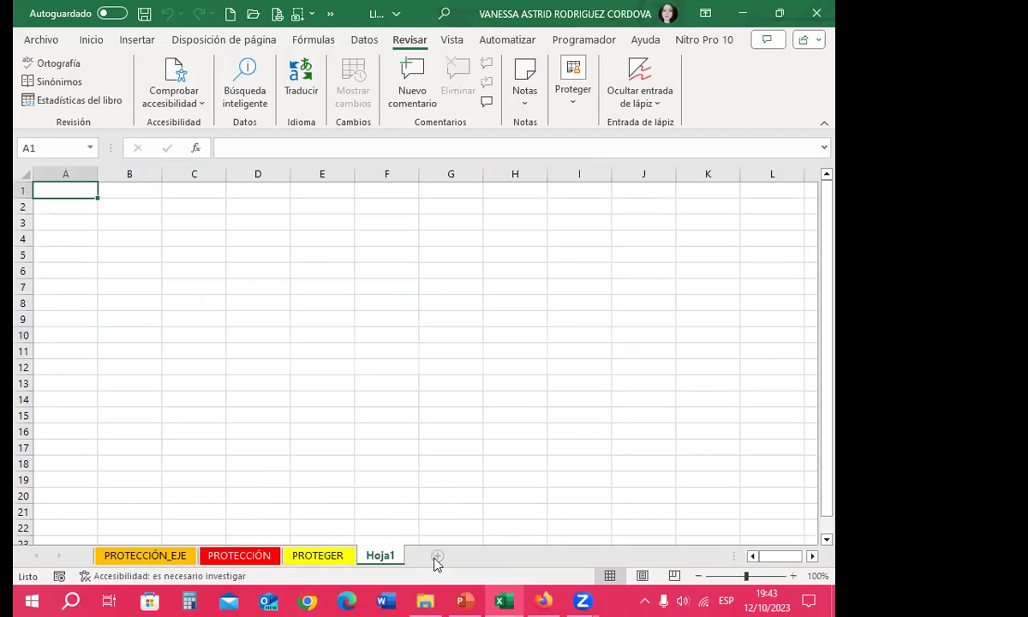
{"action": "left_click", "coordinate": [436, 555]}
{"action": "left_click", "coordinate": [485, 555]}
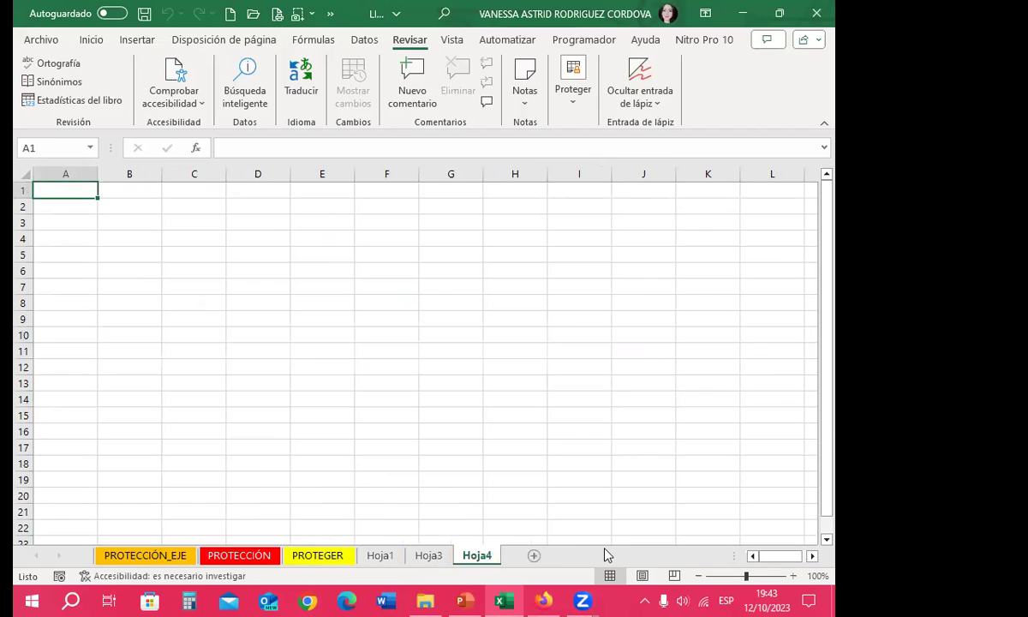
{"action": "left_click", "coordinate": [380, 555], "text": "ctrl"}
{"action": "left_click", "coordinate": [428, 555], "text": "ctrl"}
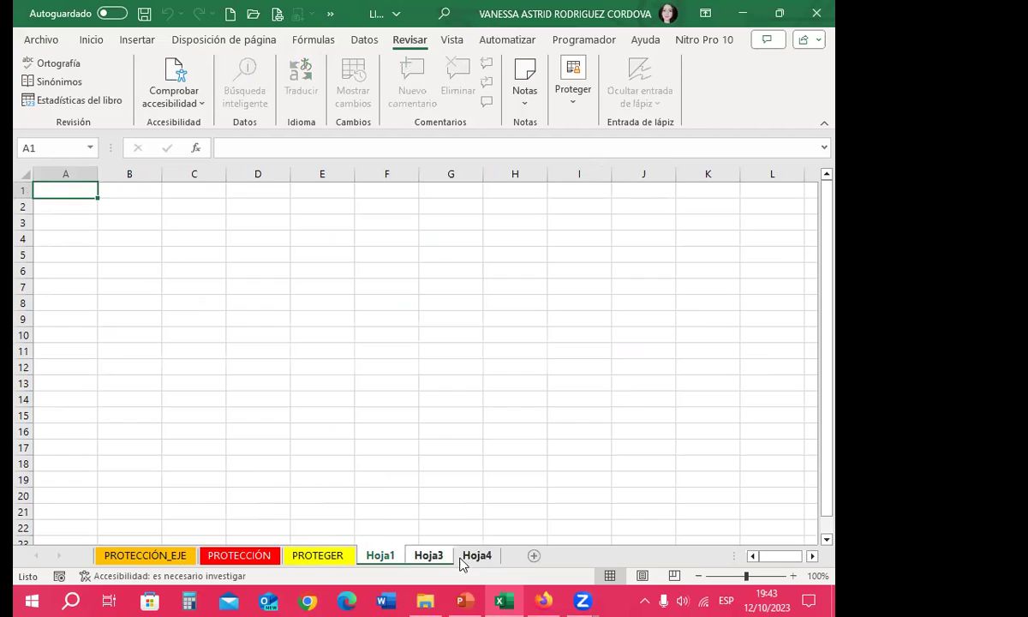
{"action": "right_click", "coordinate": [477, 556]}
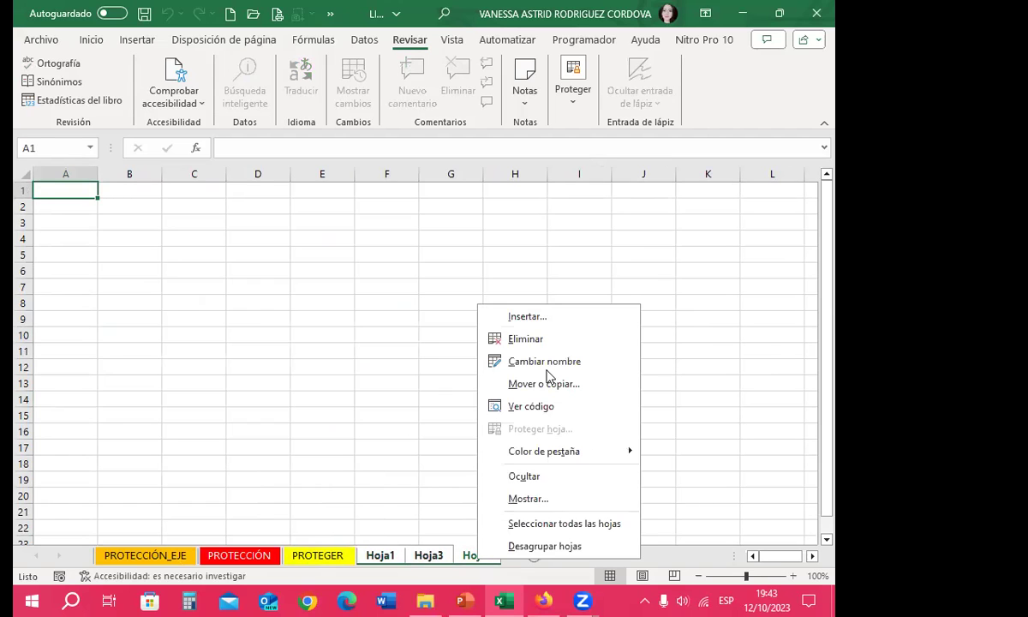
{"action": "left_click", "coordinate": [525, 338]}
{"action": "left_click", "coordinate": [642, 374]}
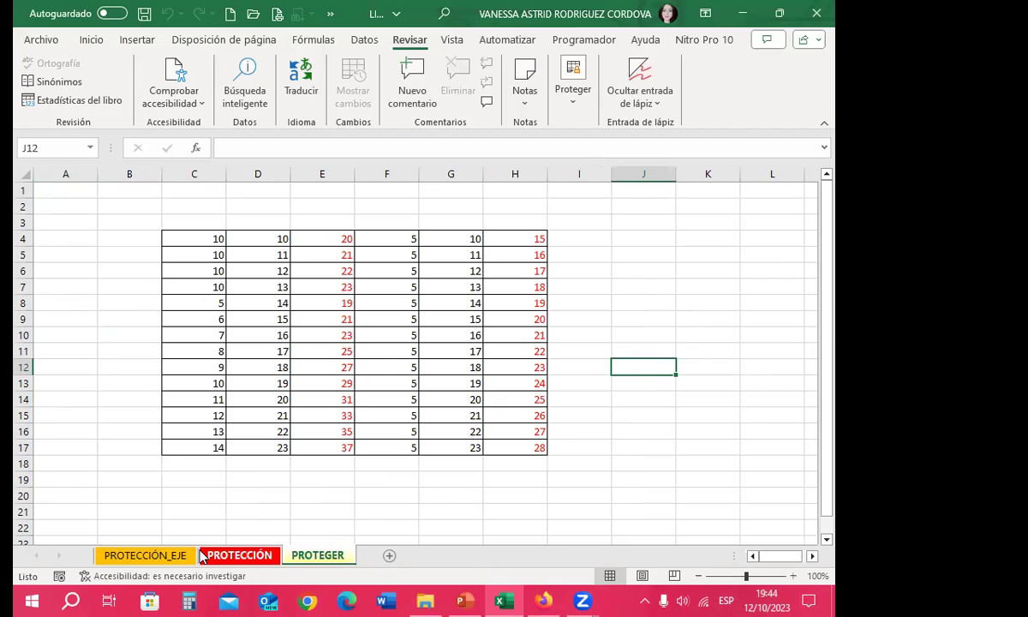
Bring up the protection options for the PROTECCIÓN sheet
{"action": "right_click", "coordinate": [227, 562]}
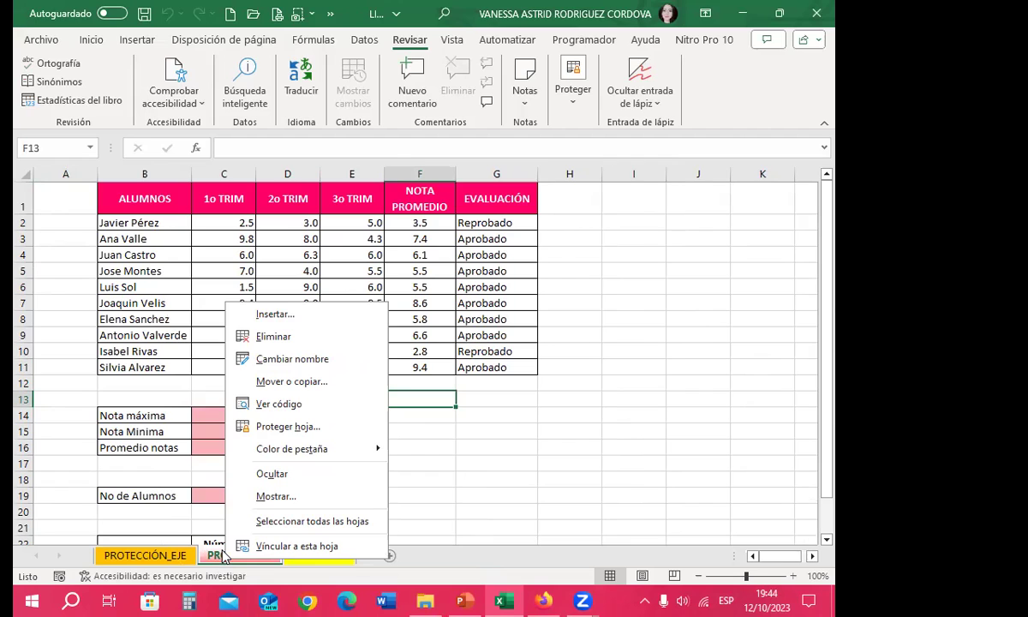
{"action": "left_click", "coordinate": [453, 403]}
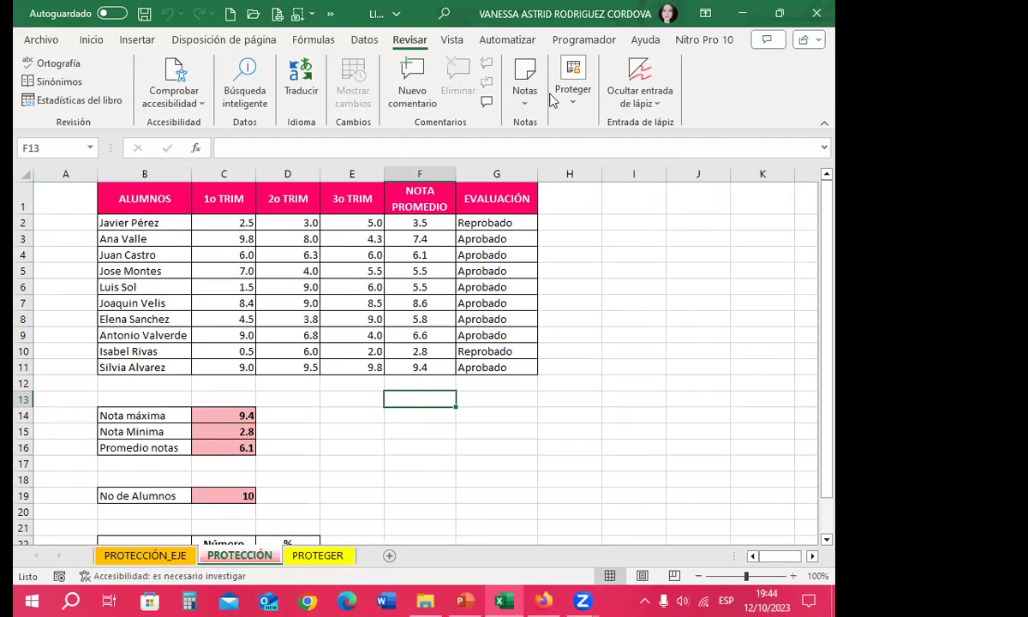
{"action": "left_click", "coordinate": [573, 96]}
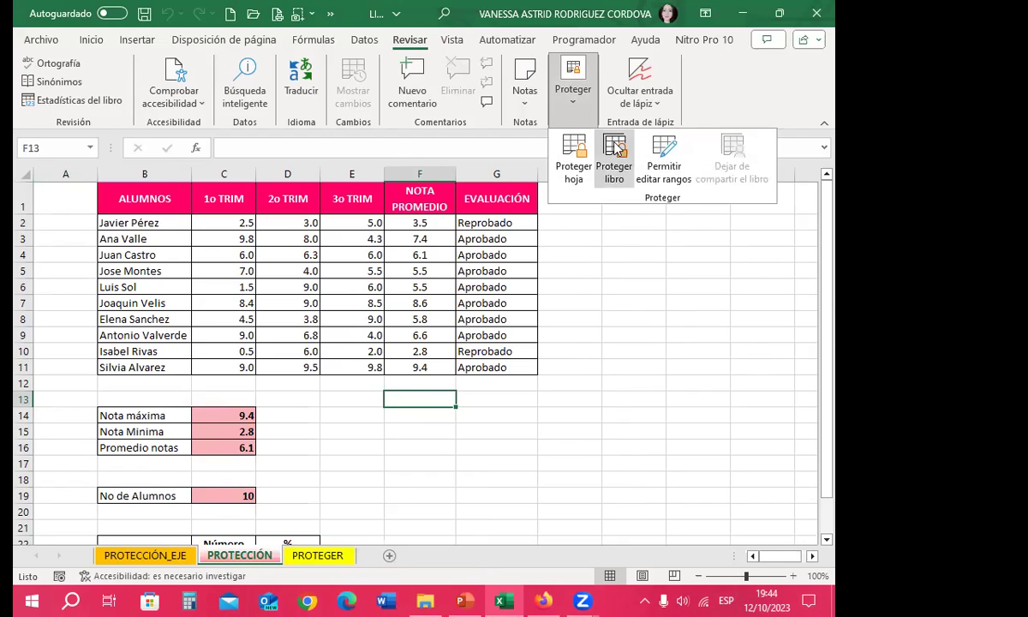
Open the Proteger estructura y ventanas dialog and close it without applying protection
{"action": "left_click", "coordinate": [614, 158]}
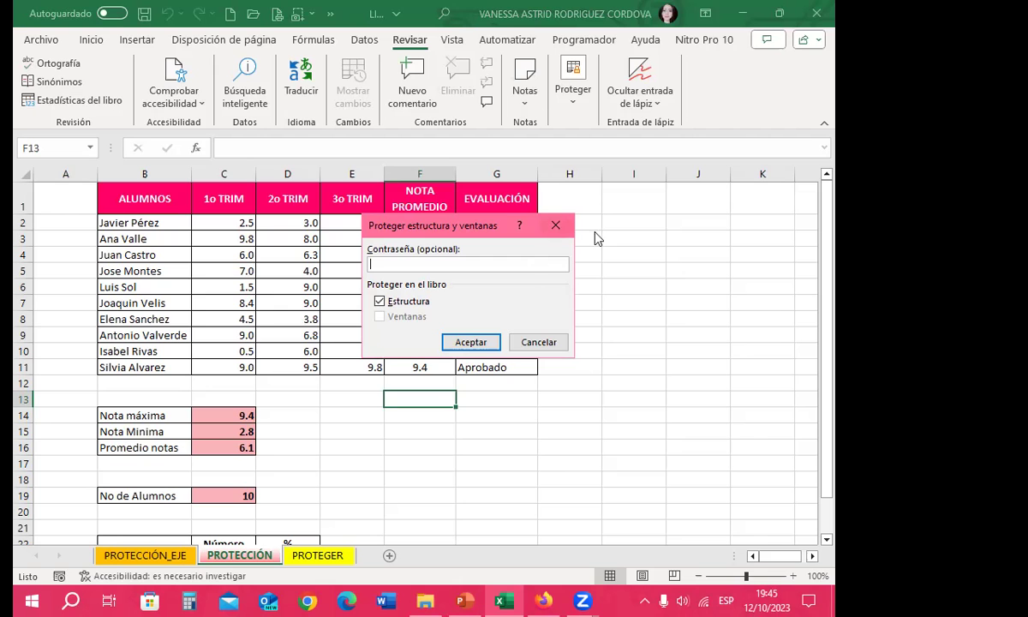
{"action": "left_click", "coordinate": [555, 226]}
Restore the Excel window and resize it beside File Explorer's SESIÓN 13 SEMANA 3 folder
{"action": "left_click", "coordinate": [778, 14]}
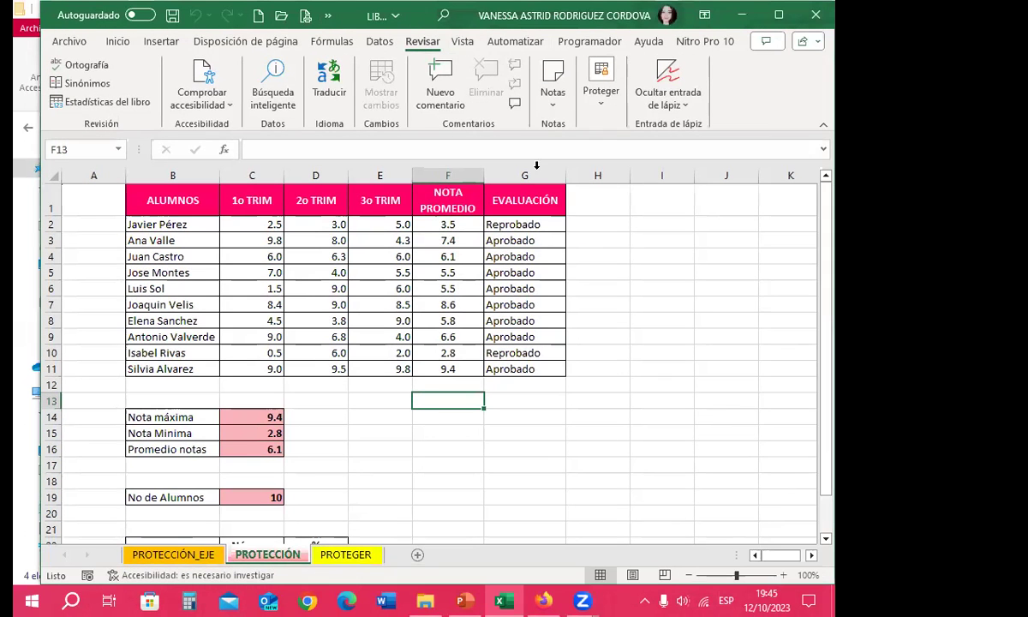
{"action": "left_click_drag", "start_coordinate": [512, 7], "coordinate": [512, 197]}
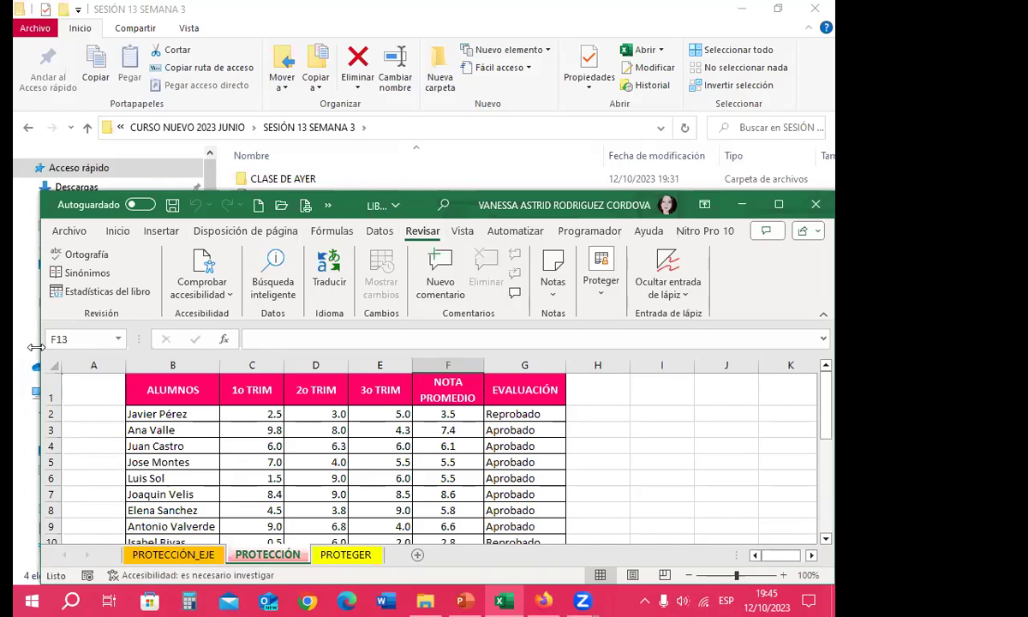
{"action": "left_click_drag", "start_coordinate": [34, 346], "coordinate": [461, 345]}
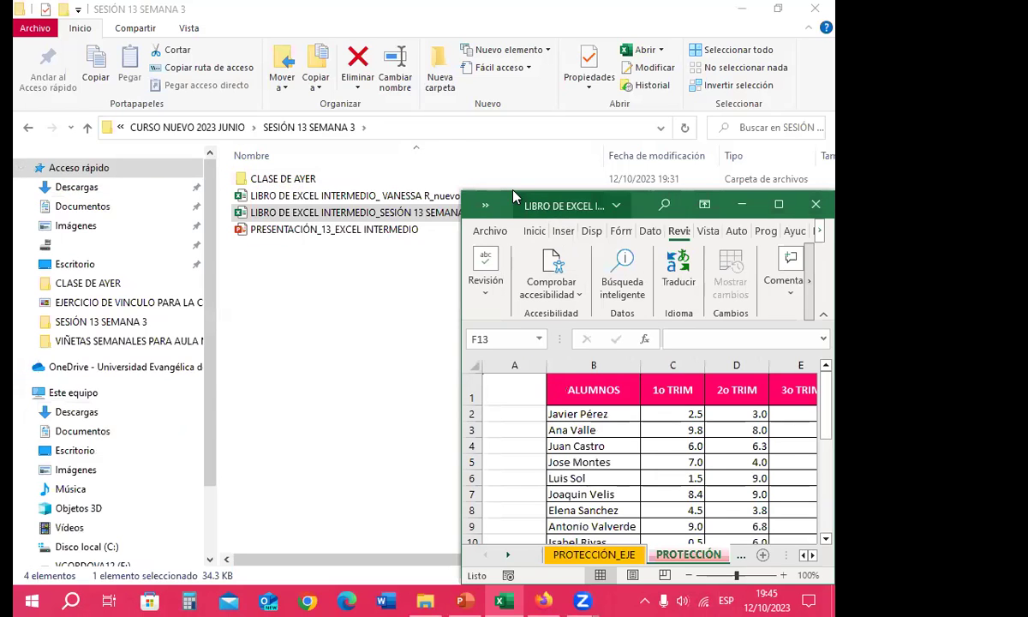
{"action": "left_click_drag", "start_coordinate": [514, 197], "coordinate": [244, 35]}
Scroll the PROTECCIÓN table to view the NOTA PROMEDIO, EVALUACIÓN and ALUMNOS columns
{"action": "scroll", "coordinate": [405, 293], "scroll_direction": "down", "scroll_amount": 4}
{"action": "scroll", "coordinate": [406, 294], "scroll_direction": "down", "scroll_amount": 4}
{"action": "scroll", "coordinate": [425, 318], "scroll_direction": "up", "scroll_amount": 3}
{"action": "scroll", "coordinate": [429, 298], "scroll_direction": "up", "scroll_amount": 7}
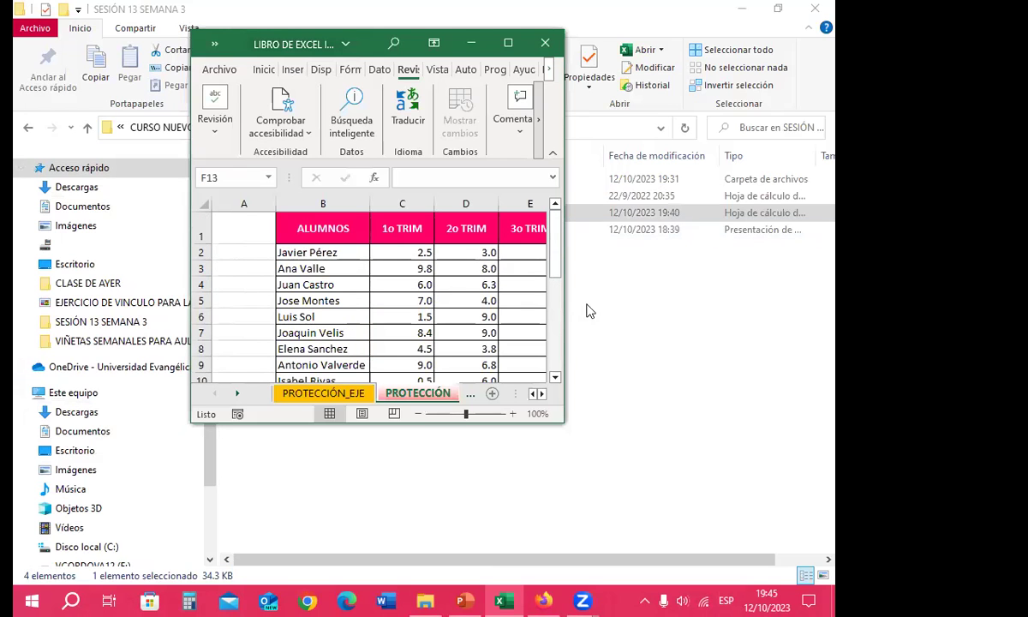
{"action": "left_click", "coordinate": [541, 393]}
{"action": "left_click", "coordinate": [543, 394]}
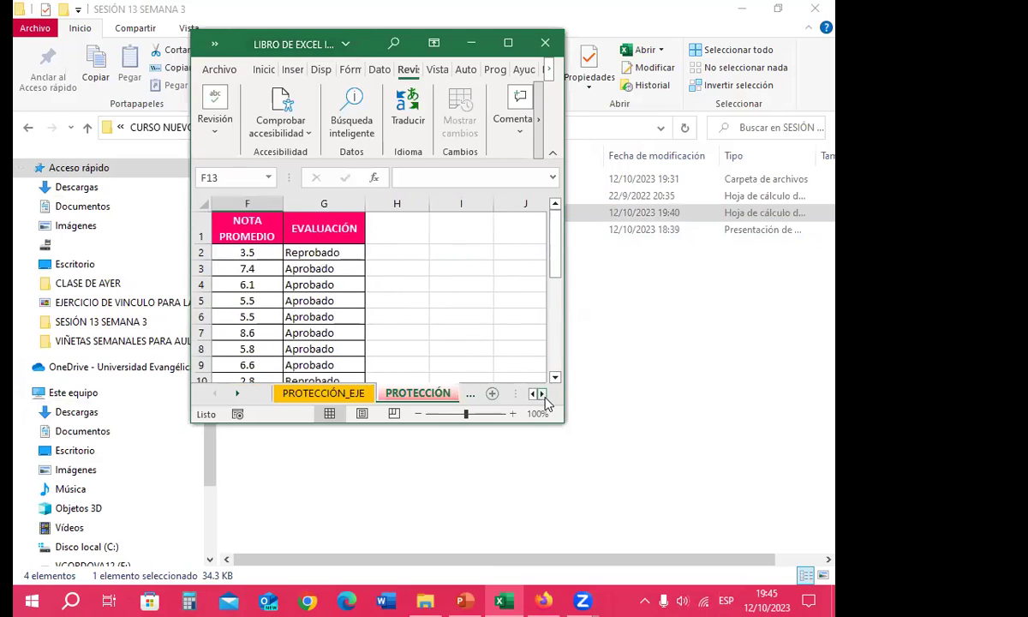
{"action": "left_click", "coordinate": [535, 393]}
{"action": "left_click", "coordinate": [535, 394]}
{"action": "left_click", "coordinate": [535, 394]}
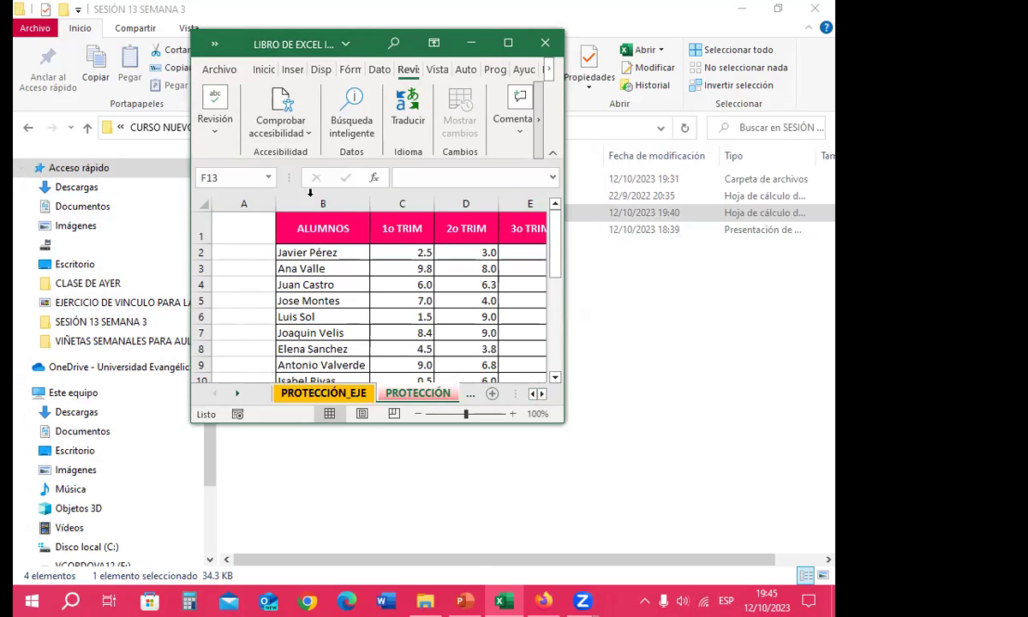
Maximize Excel, enter a workbook-structure protection password, and re-type it for confirmation
{"action": "left_click", "coordinate": [507, 44]}
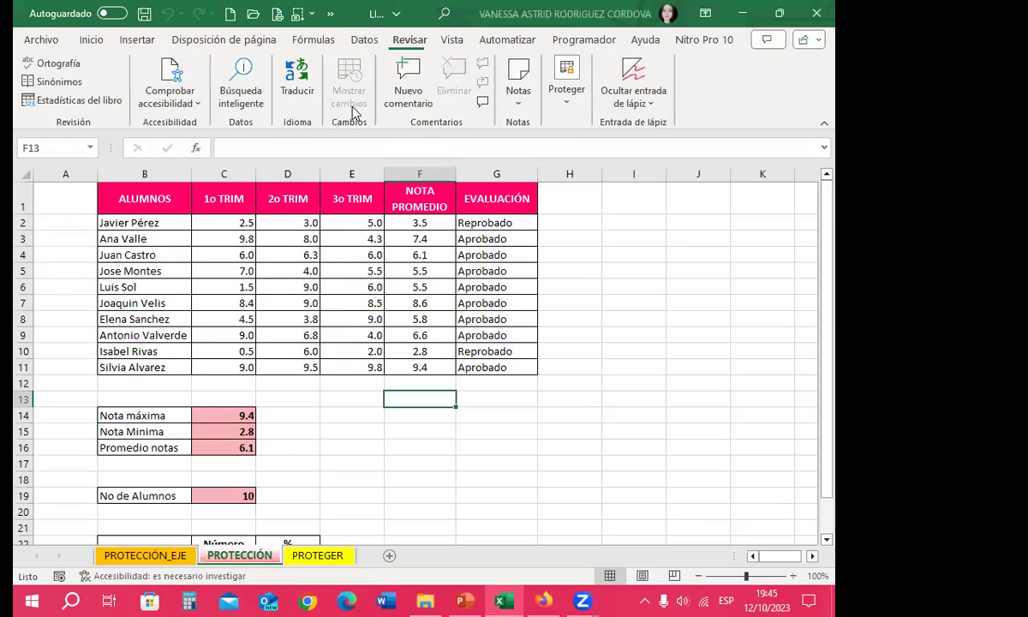
{"action": "left_click", "coordinate": [572, 79]}
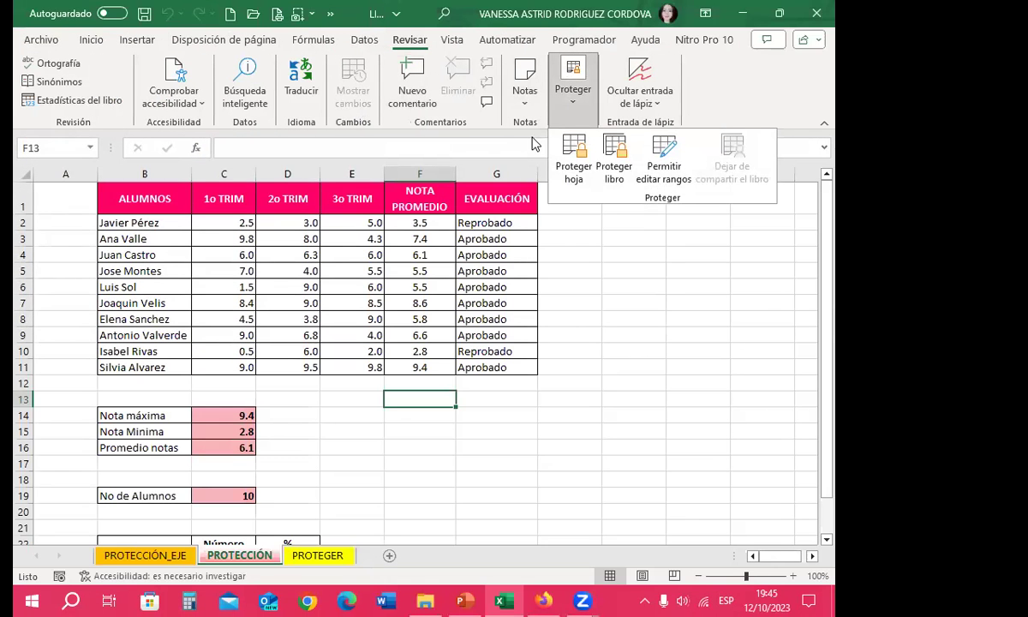
{"action": "left_click", "coordinate": [614, 154]}
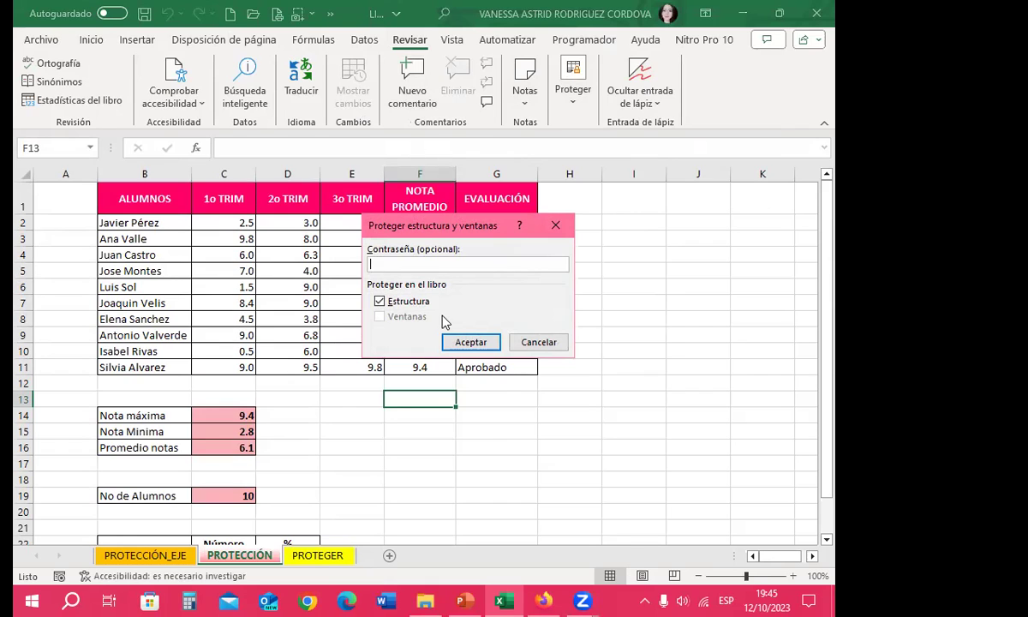
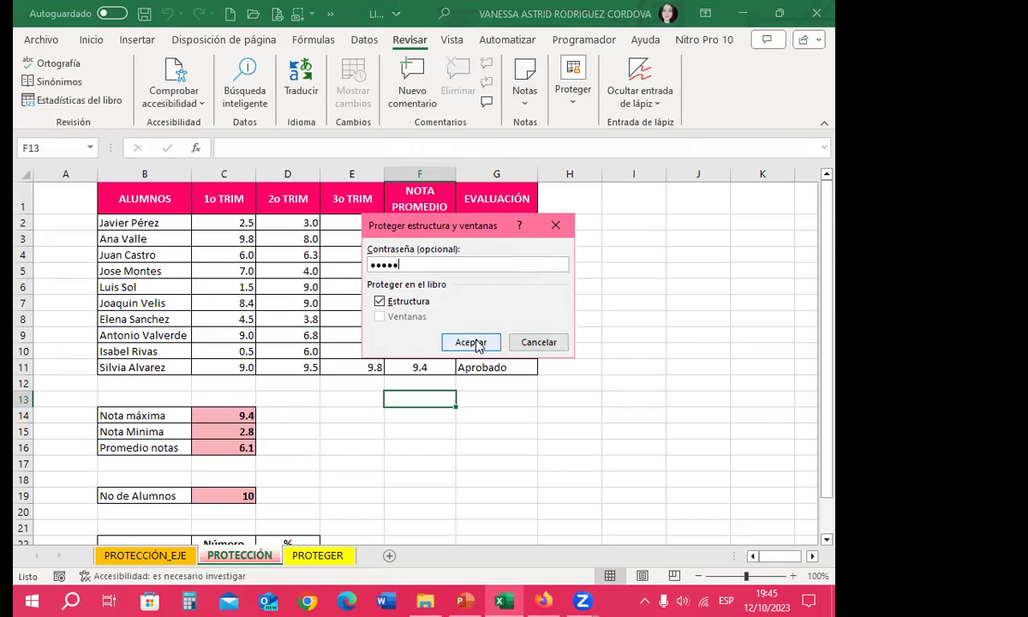
{"action": "left_click", "coordinate": [473, 343]}
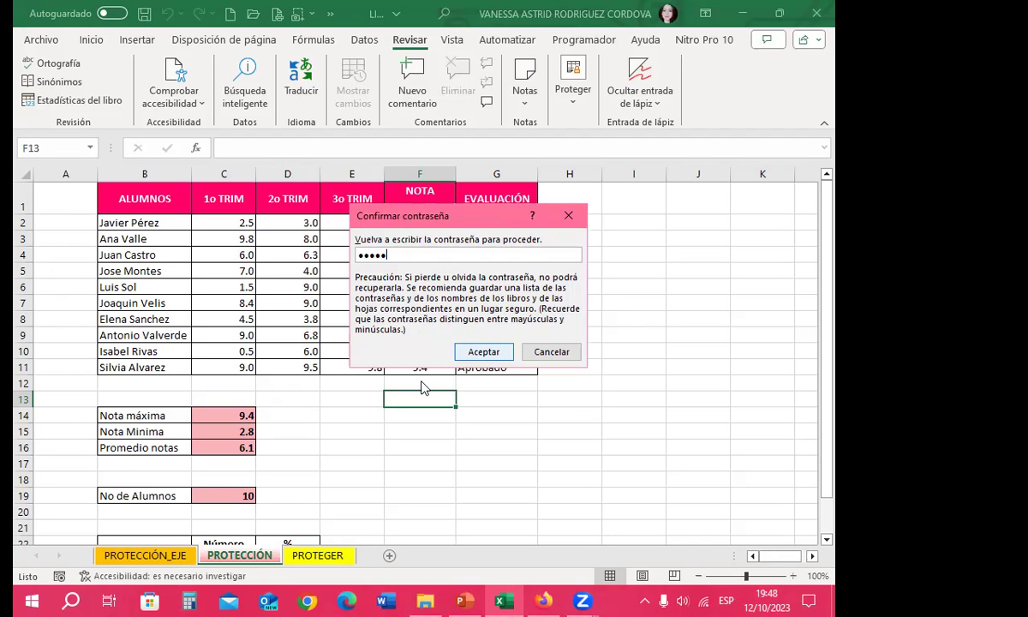
Accept the confirmed password to protect the workbook structure
{"action": "left_click", "coordinate": [460, 356]}
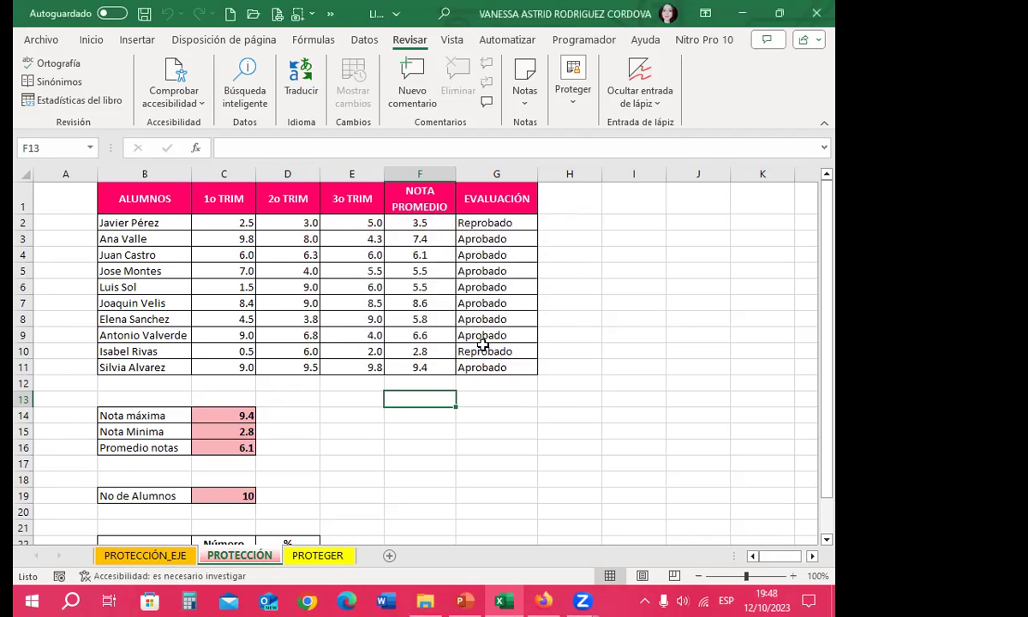
Save the workbook now that its structure is protected, selecting a few PROTECCIÓN cells
{"action": "left_click", "coordinate": [635, 382]}
{"action": "left_click", "coordinate": [144, 15]}
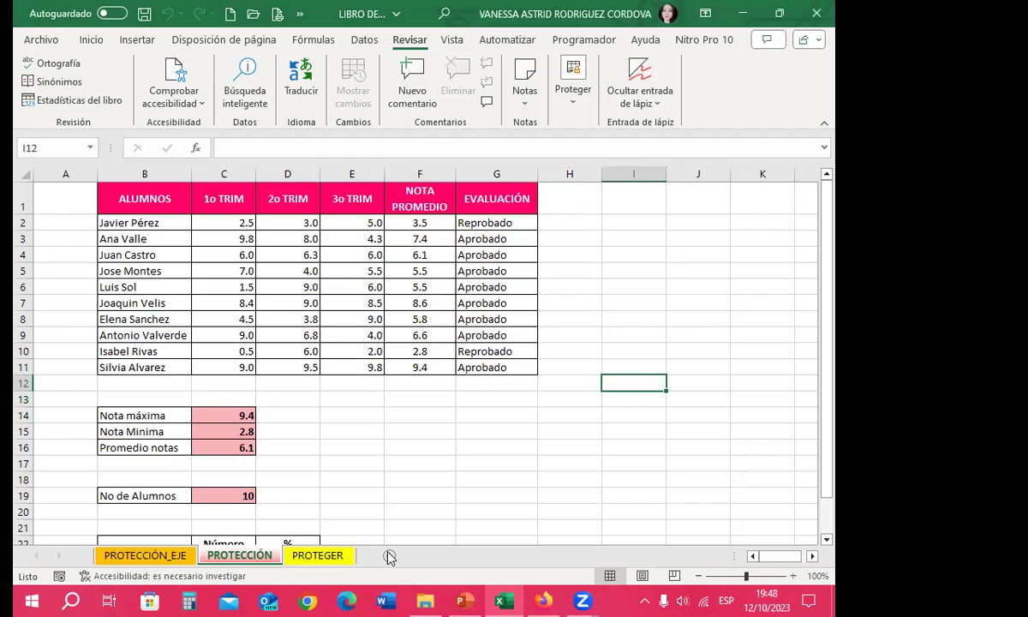
{"action": "left_click", "coordinate": [414, 398]}
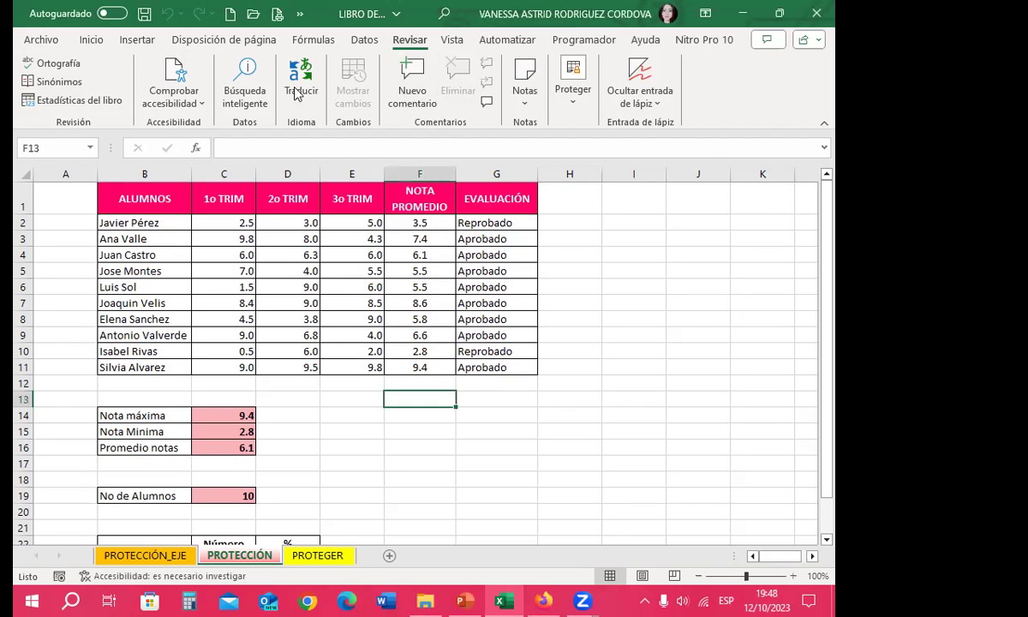
{"action": "left_click", "coordinate": [674, 302]}
{"action": "left_click", "coordinate": [92, 43]}
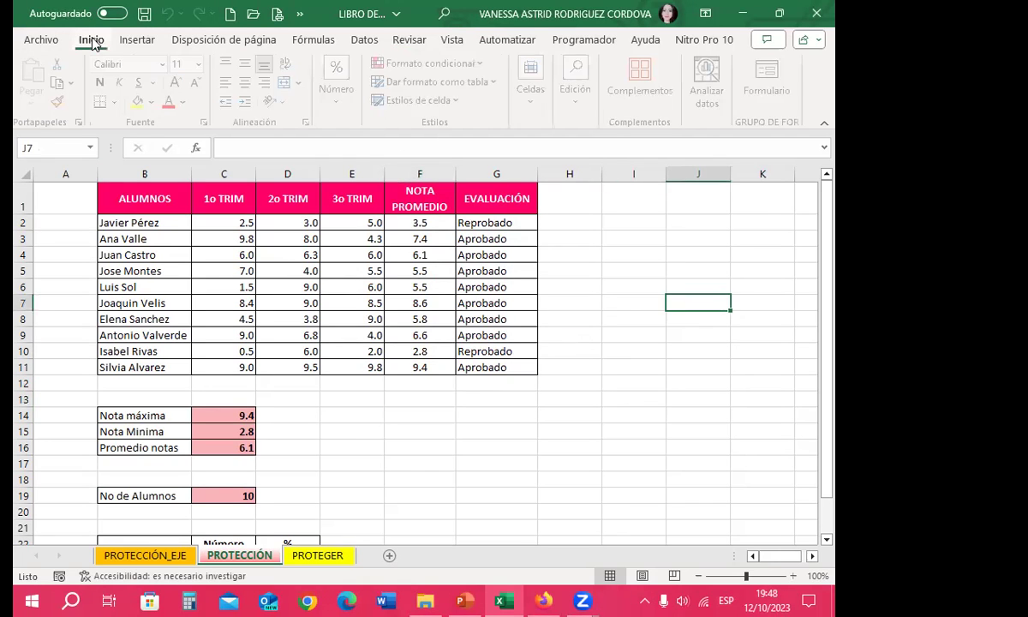
{"action": "left_click", "coordinate": [464, 381]}
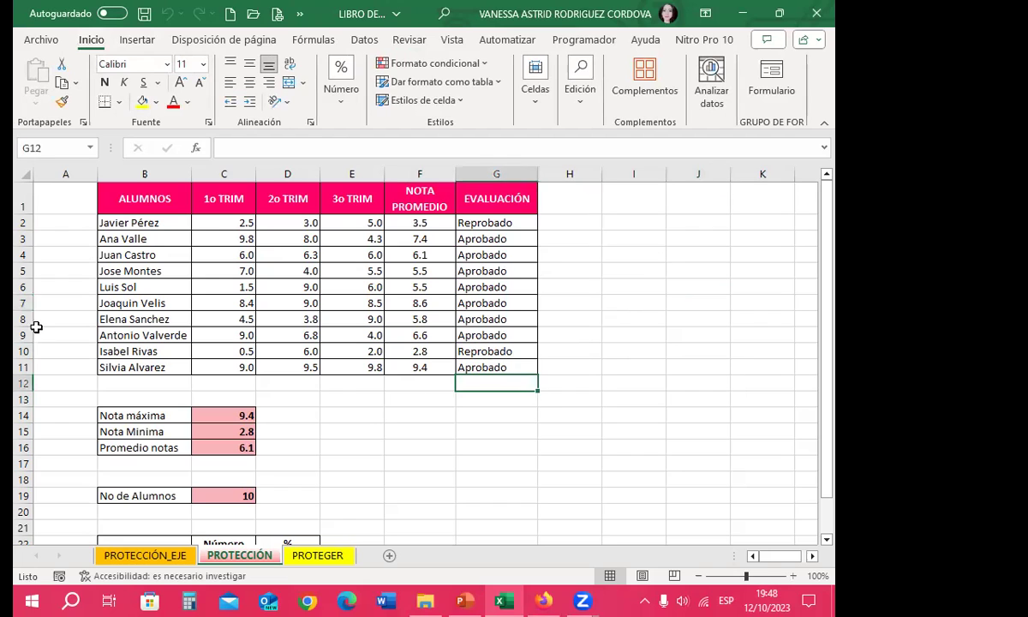
{"action": "left_click", "coordinate": [638, 333]}
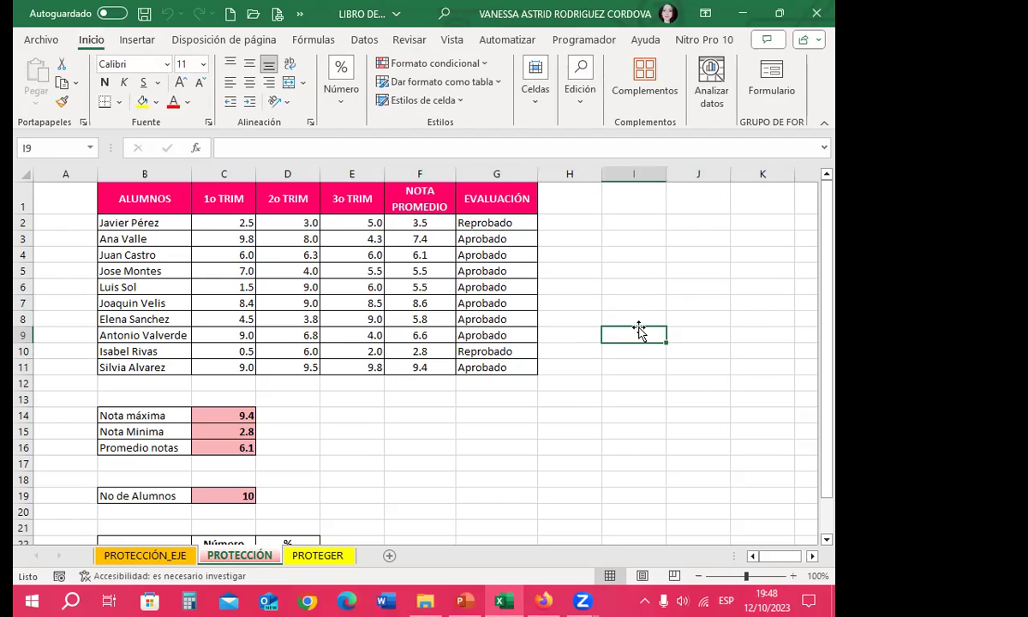
Look over the PROTECCIÓN_EJE salary table, then return to the PROTECCIÓN sheet
{"action": "left_click", "coordinate": [139, 552]}
{"action": "left_click", "coordinate": [814, 190]}
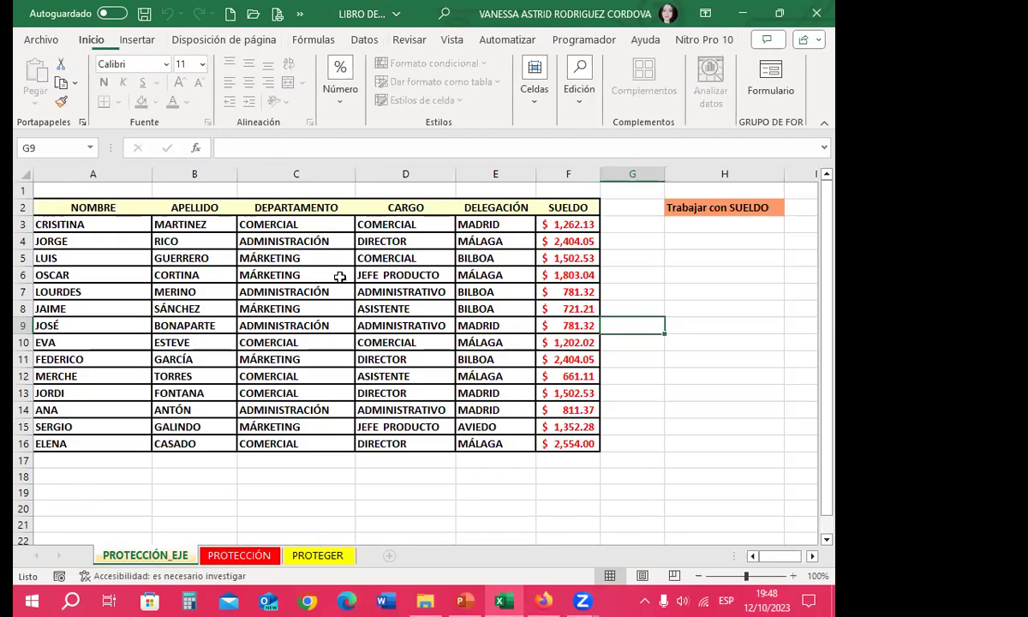
{"action": "left_click", "coordinate": [334, 275]}
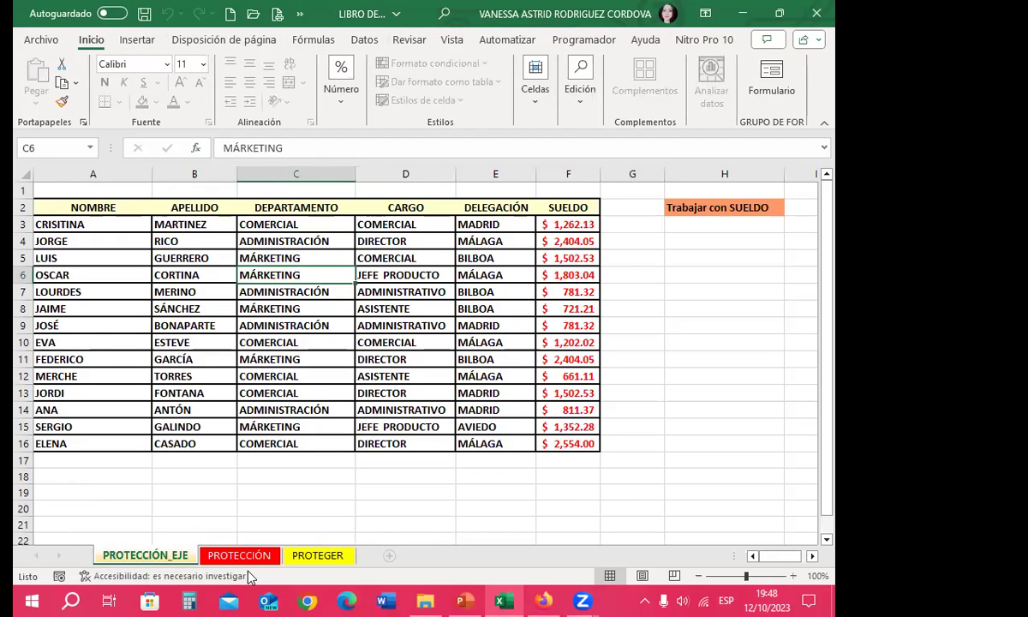
{"action": "left_click", "coordinate": [236, 552]}
Enter 123132 in H2, then view the PROTEGER tab's menu with its sheet commands disabled
{"action": "left_click", "coordinate": [555, 216]}
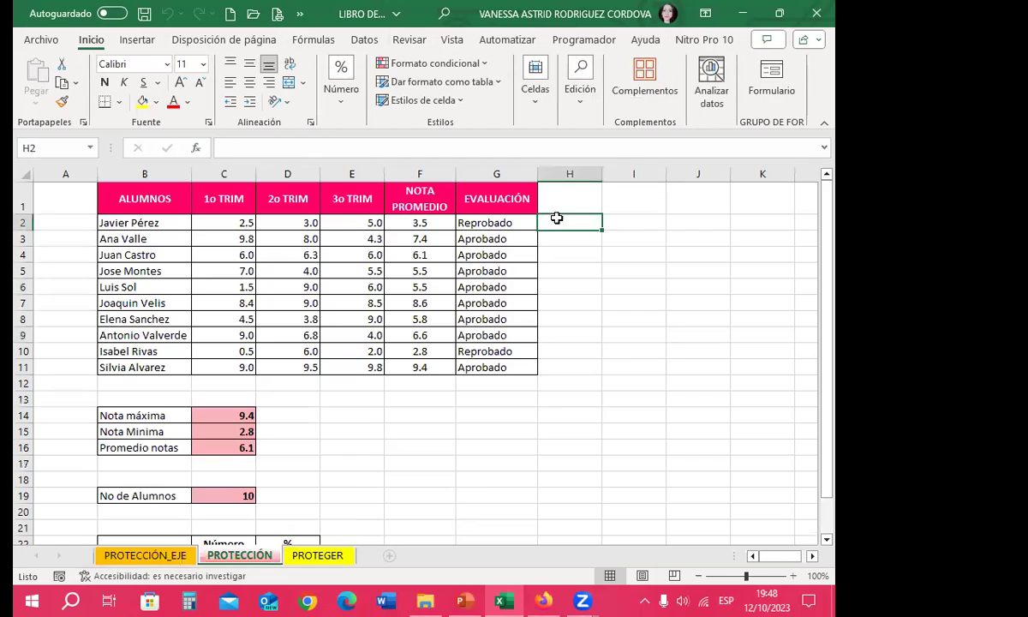
{"action": "type", "text": "123132"}
{"action": "key", "text": "Return"}
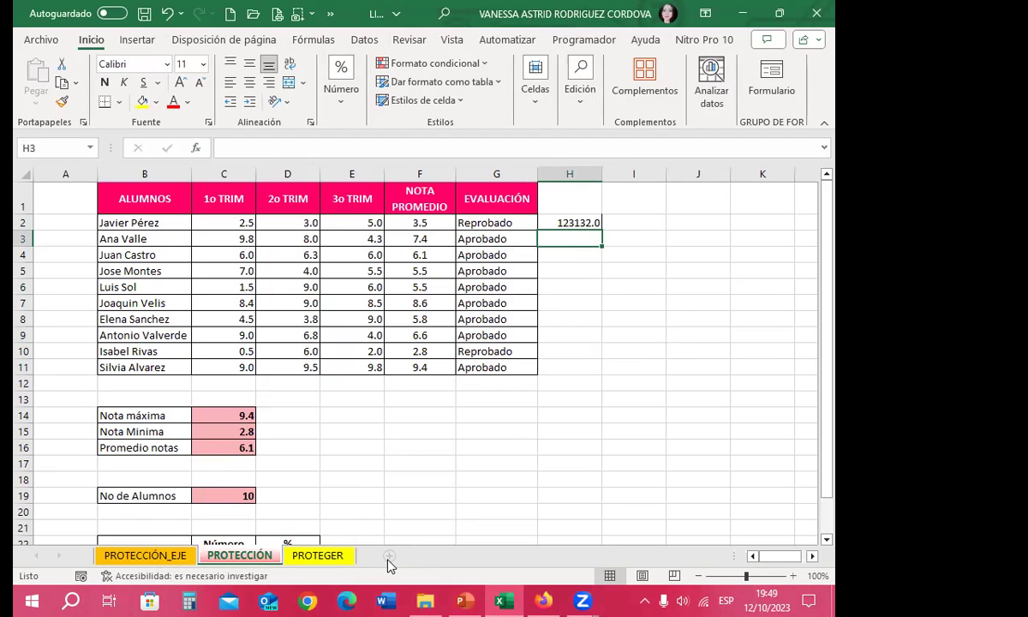
{"action": "right_click", "coordinate": [326, 557]}
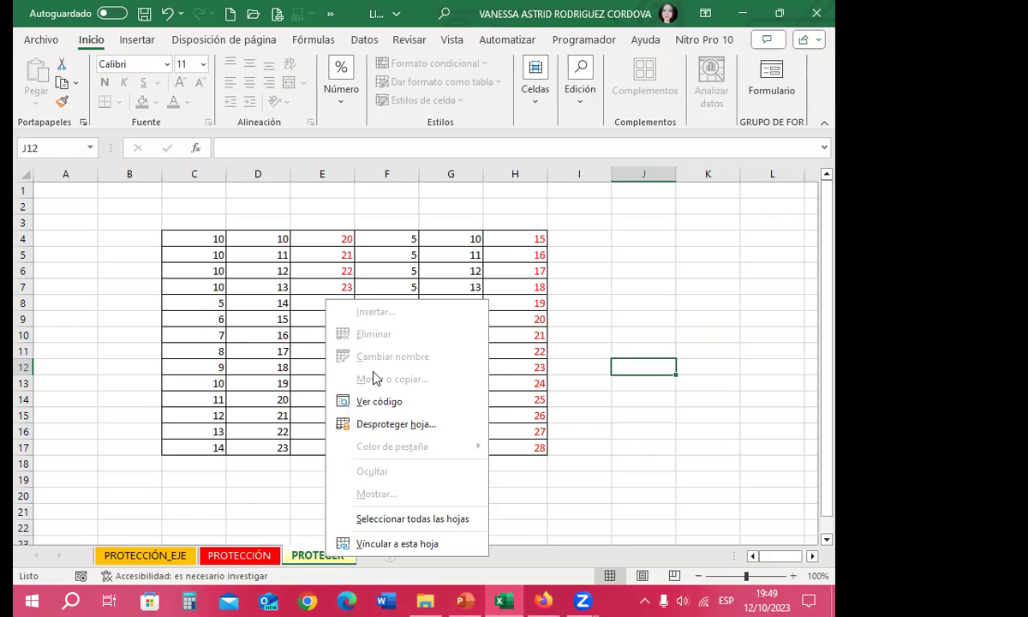
Dismiss the PROTEGER tab menu and close the session 13 workbook
{"action": "left_click", "coordinate": [597, 323]}
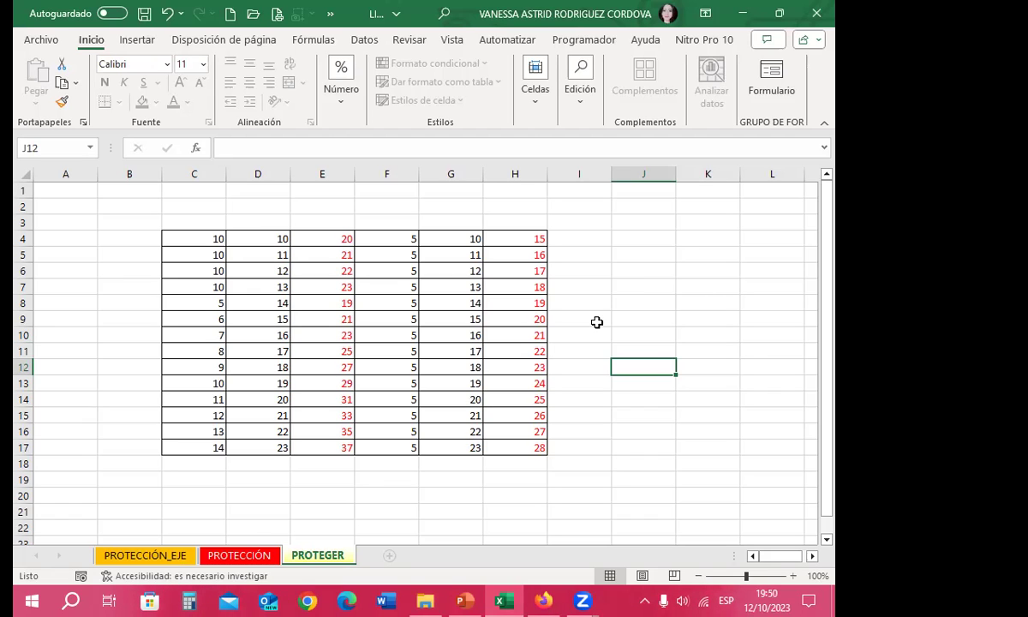
{"action": "left_click", "coordinate": [813, 24]}
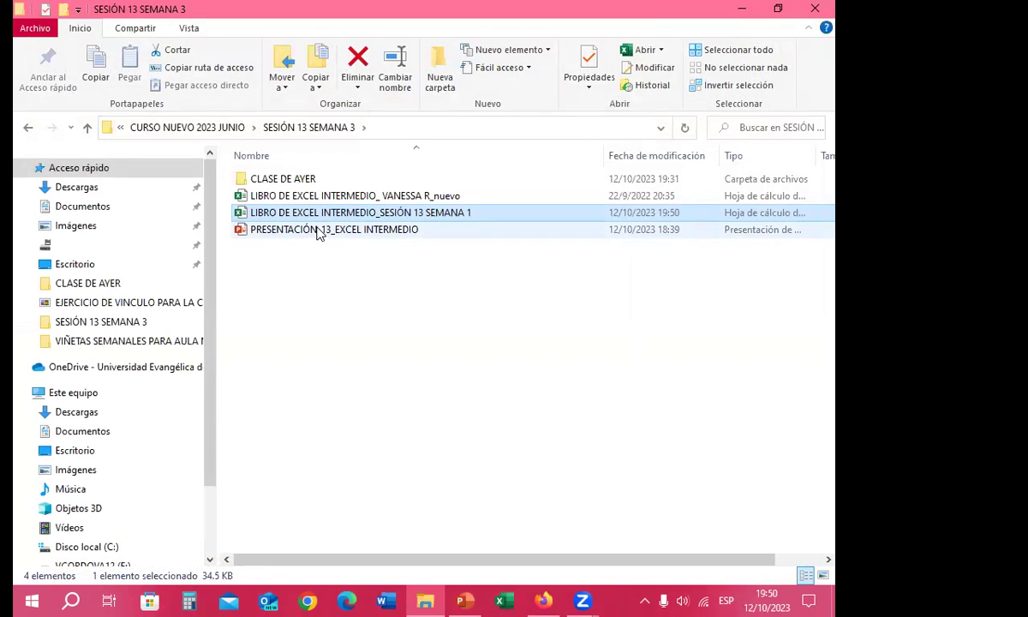
Reopen LIBRO DE EXCEL INTERMEDIO_SESIÓN 13 SEMANA 1 from the SESIÓN 13 SEMANA 3 folder
{"action": "double_click", "coordinate": [296, 215]}
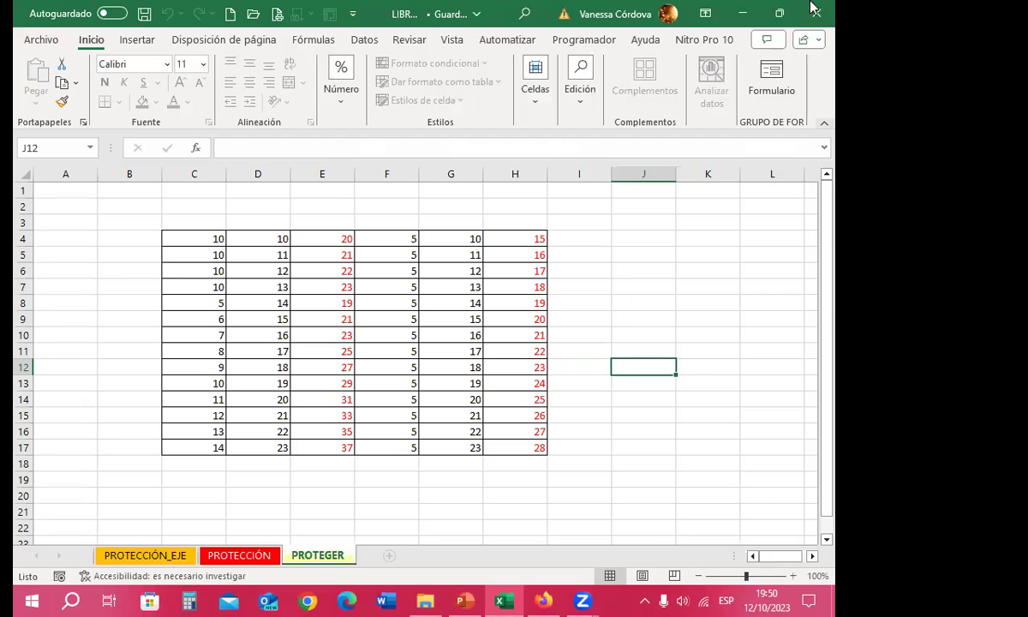
{"action": "left_click", "coordinate": [615, 14]}
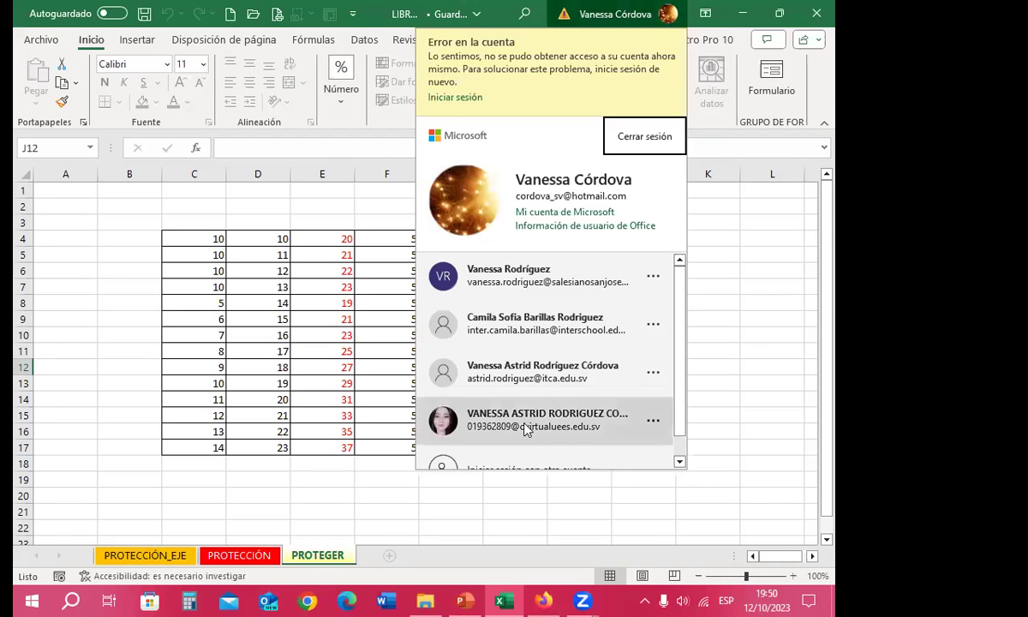
{"action": "left_click", "coordinate": [505, 418]}
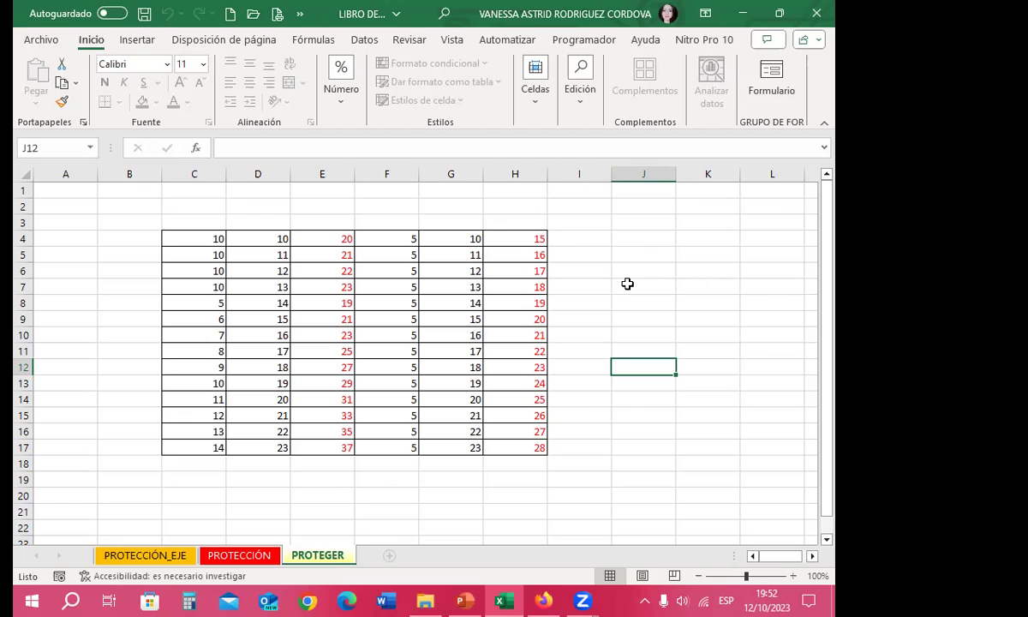
Select G4 and J9 on the PROTEGER number table, then show the Revisar ribbon commands
{"action": "left_click", "coordinate": [440, 239]}
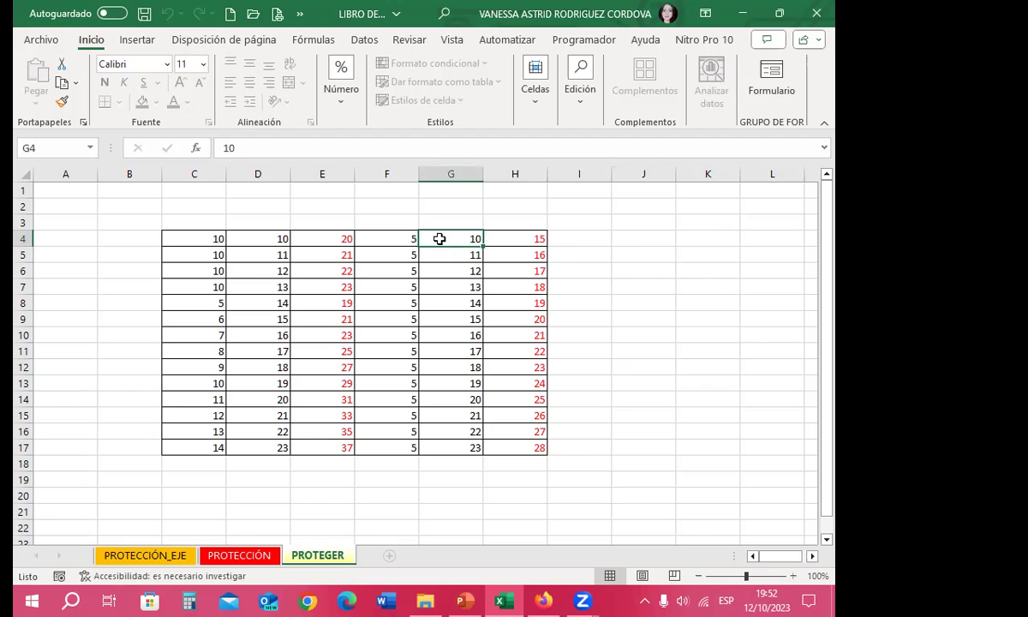
{"action": "left_click", "coordinate": [579, 290]}
{"action": "left_click", "coordinate": [616, 316]}
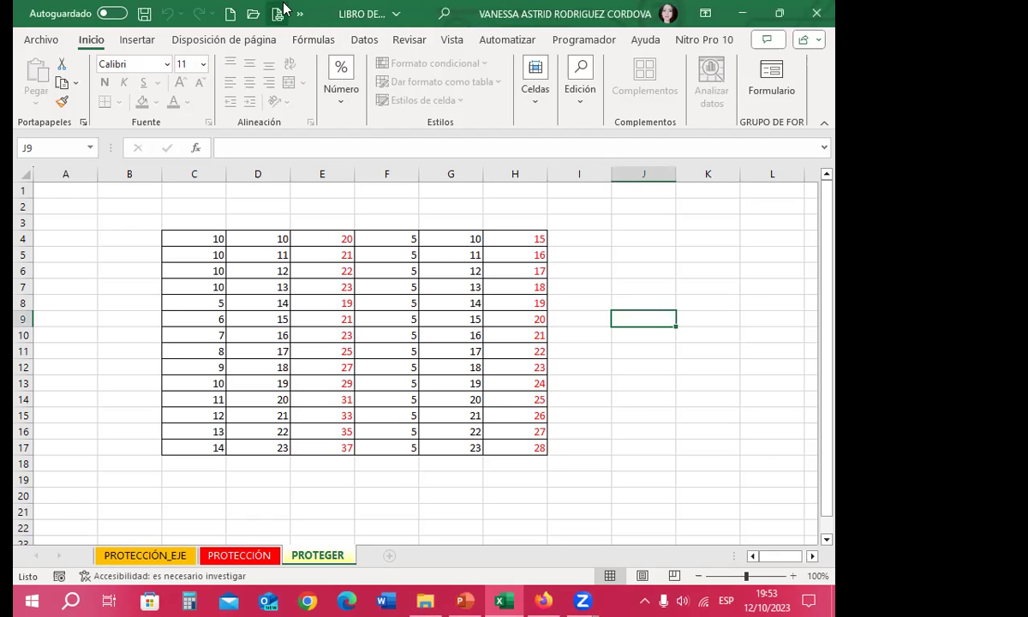
{"action": "left_click", "coordinate": [451, 40]}
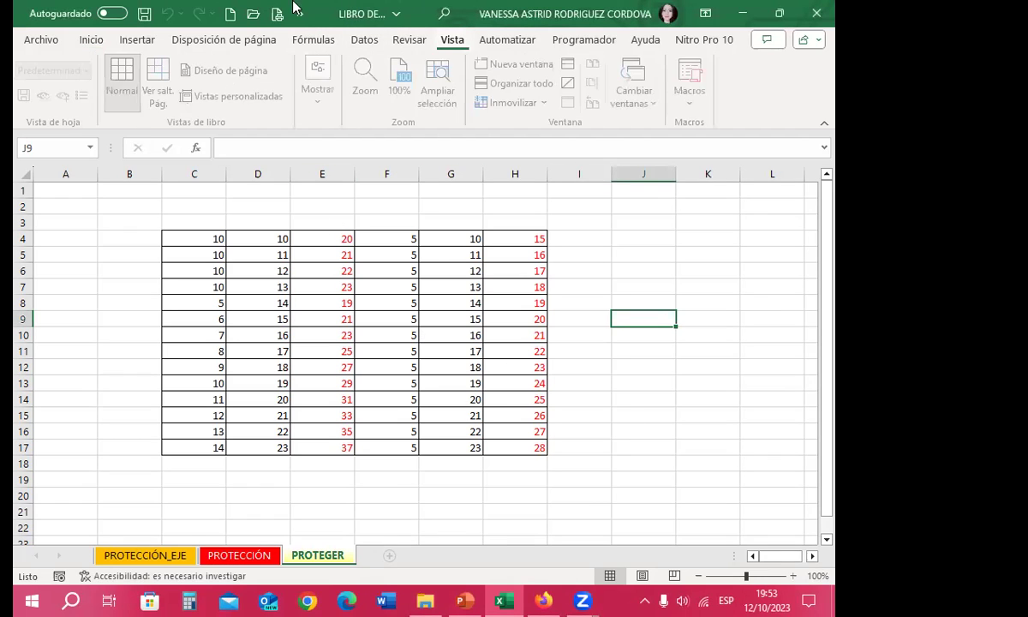
{"action": "left_click", "coordinate": [412, 39]}
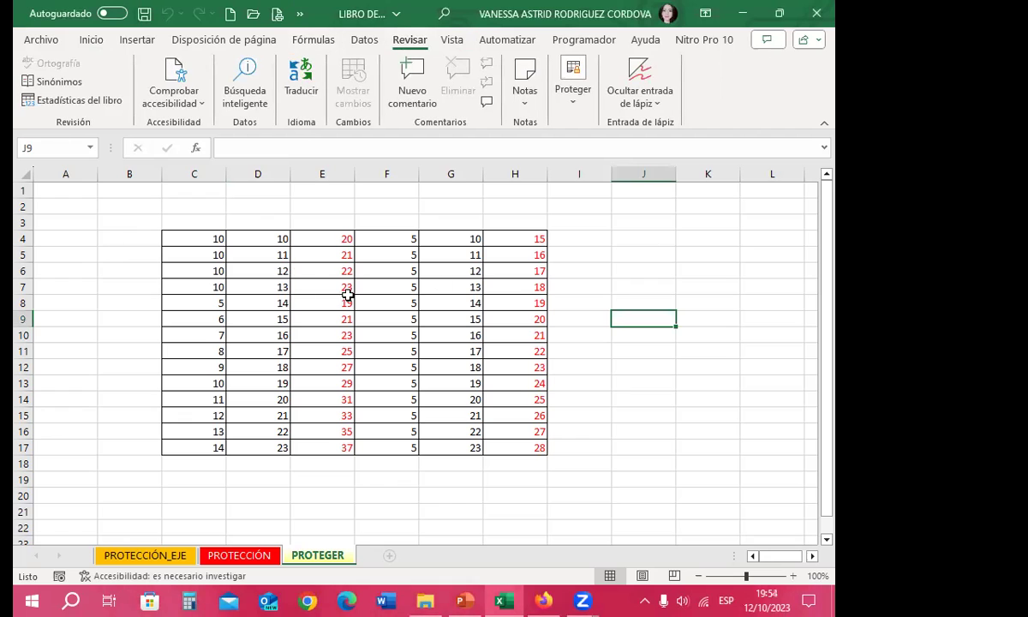
Begin removing workbook protection but cancel, then open and dismiss the sheet protection settings
{"action": "left_click", "coordinate": [569, 103]}
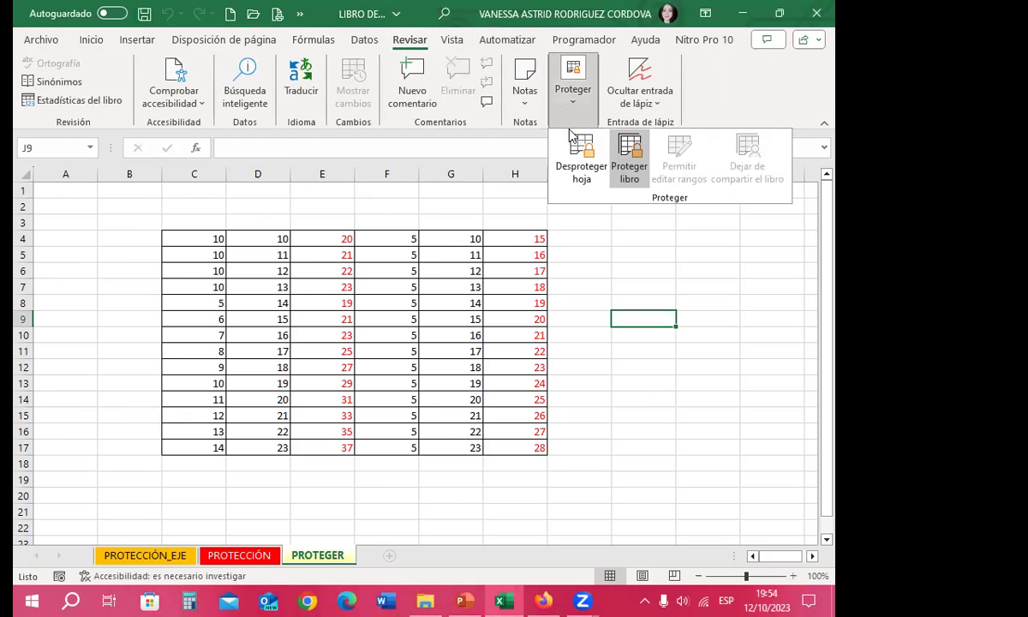
{"action": "left_click", "coordinate": [625, 163]}
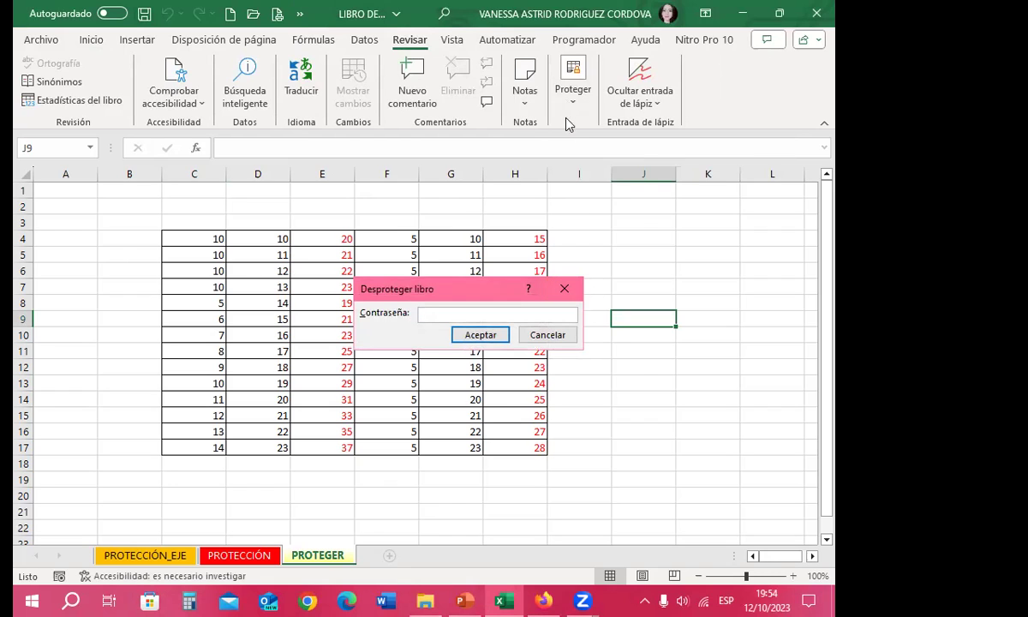
{"action": "left_click", "coordinate": [548, 334]}
{"action": "left_click", "coordinate": [573, 94]}
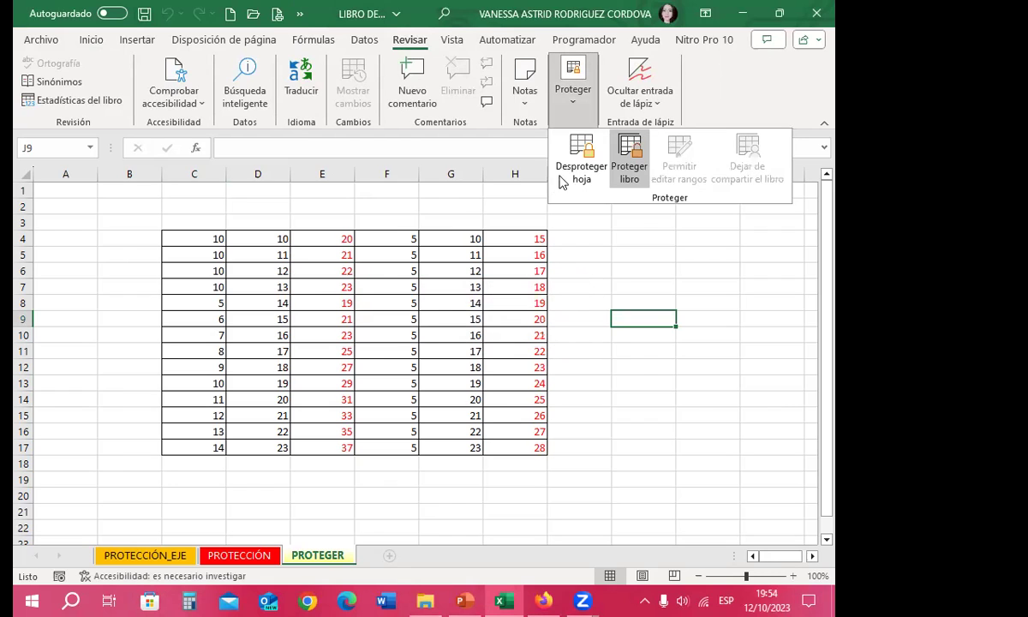
{"action": "left_click", "coordinate": [572, 163]}
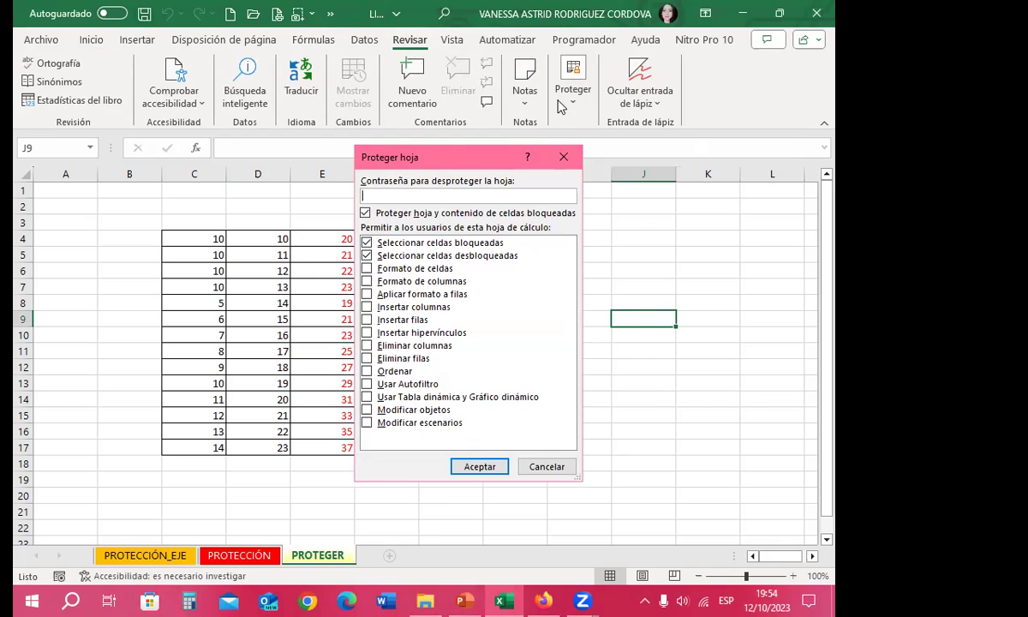
{"action": "left_click", "coordinate": [568, 160]}
Unprotect the PROTECCIÓN_EJE sheet by entering its sheet password
{"action": "left_click", "coordinate": [131, 549]}
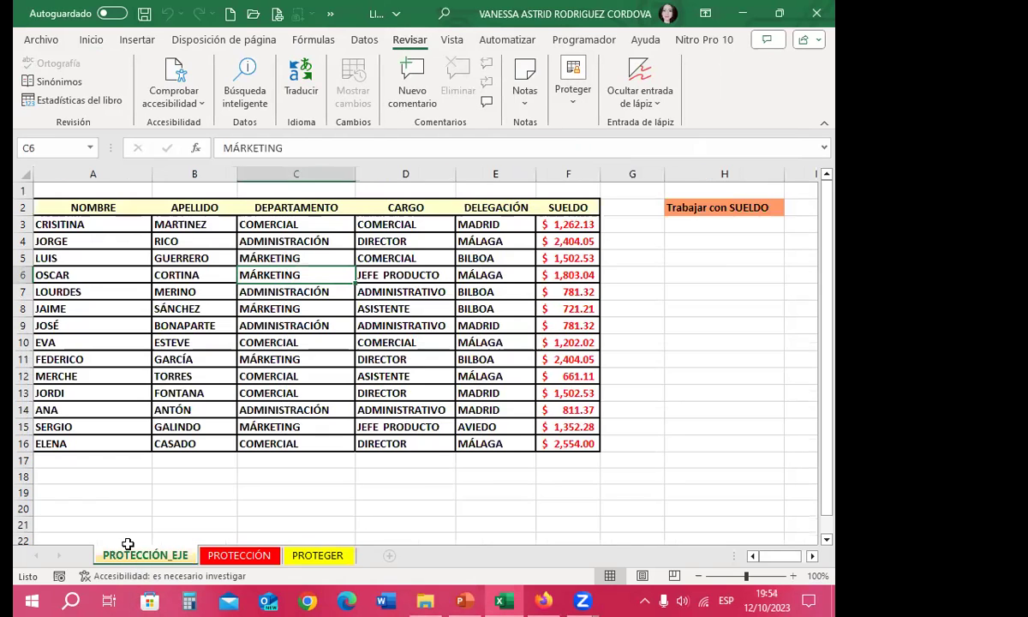
{"action": "left_click", "coordinate": [572, 82]}
{"action": "left_click", "coordinate": [570, 160]}
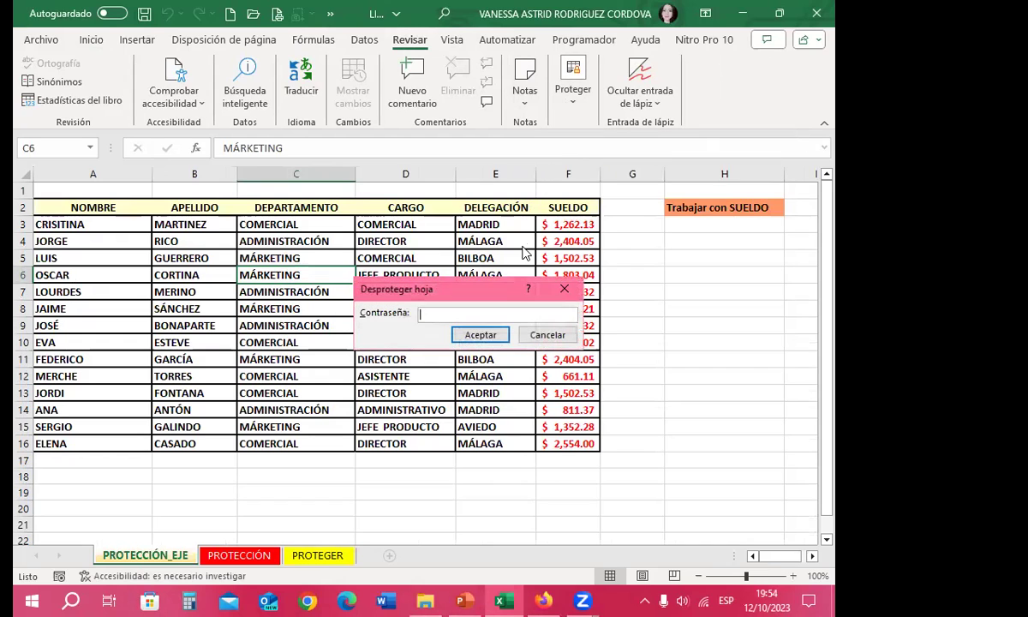
{"action": "key", "text": "Return"}
Save the workbook and move to the PROTECCIÓN grades sheet
{"action": "left_click", "coordinate": [146, 15]}
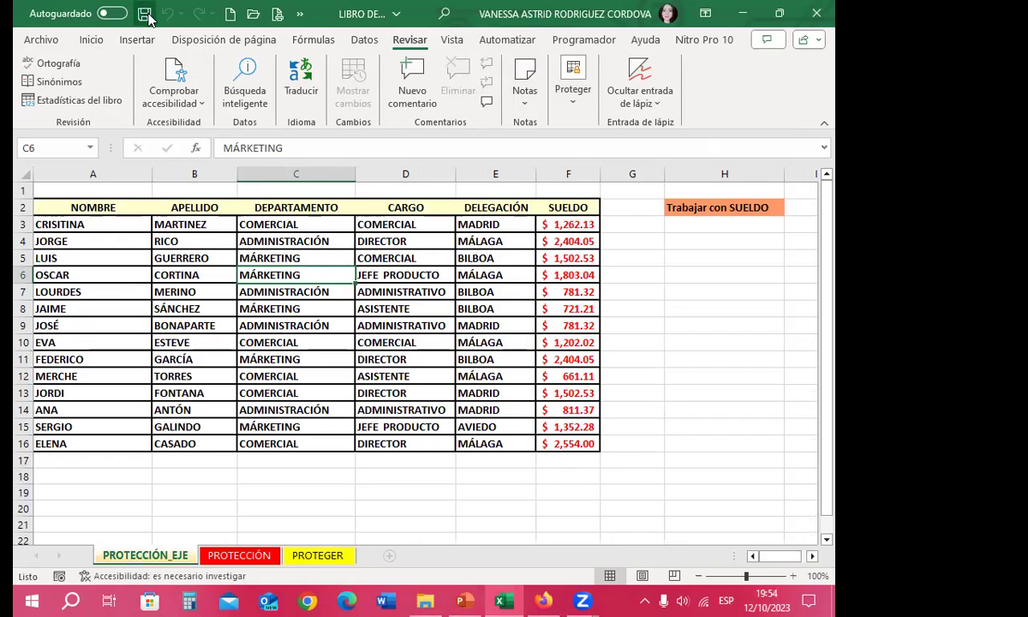
{"action": "left_click", "coordinate": [188, 275]}
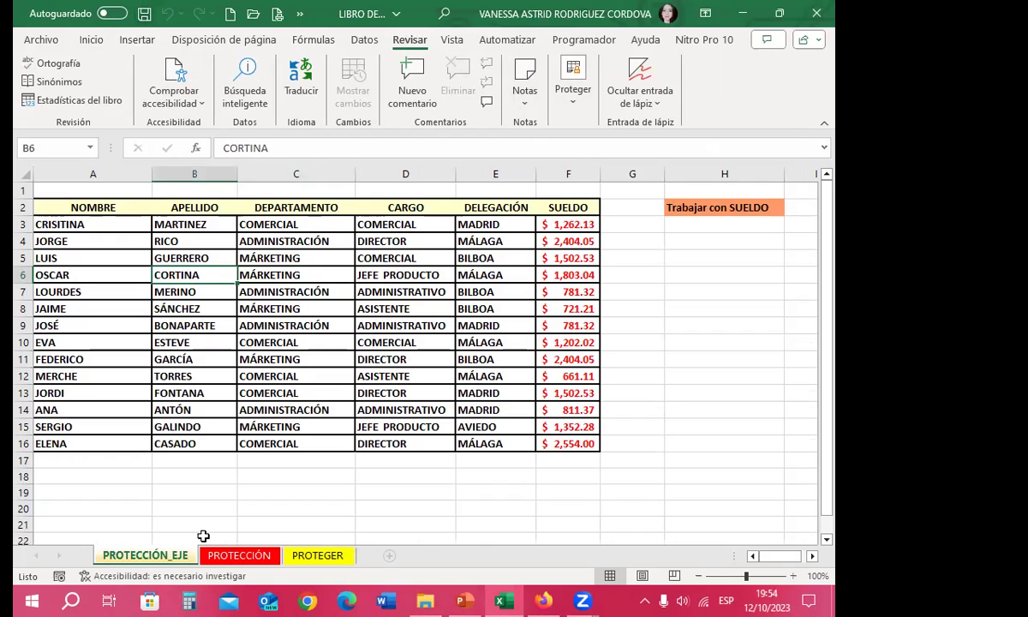
{"action": "left_click", "coordinate": [237, 558]}
{"action": "left_click", "coordinate": [411, 415]}
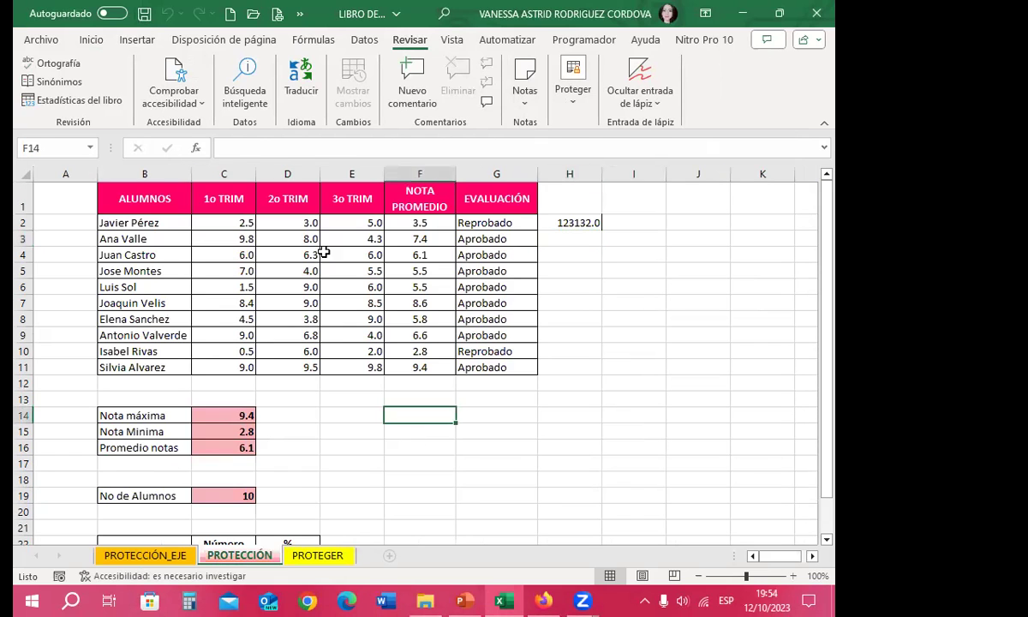
Remove the workbook structure protection by entering the workbook password
{"action": "left_click", "coordinate": [559, 100]}
{"action": "left_click", "coordinate": [613, 158]}
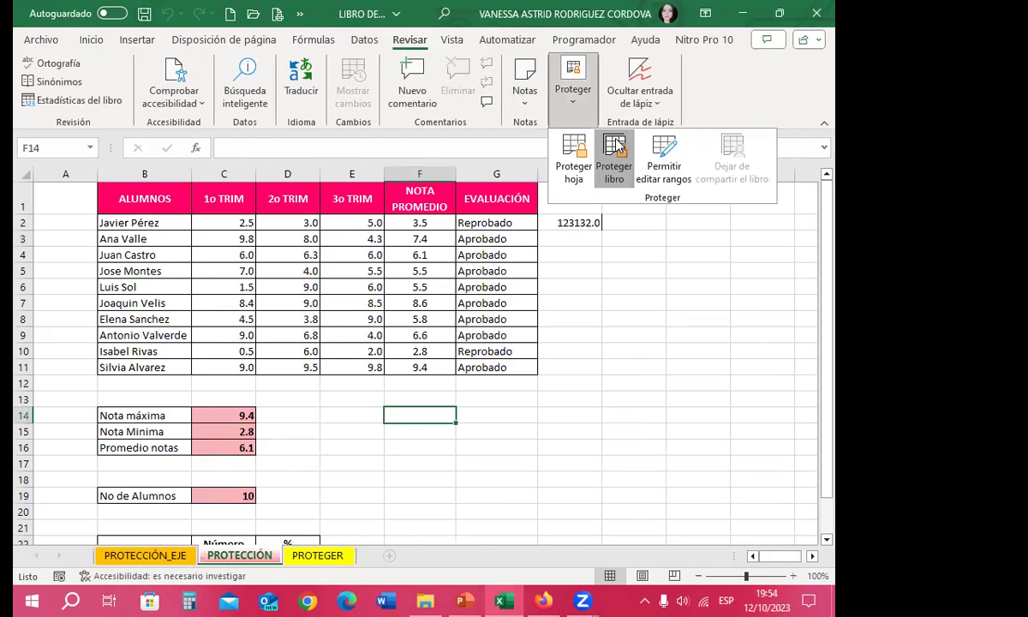
{"action": "key", "text": "Return"}
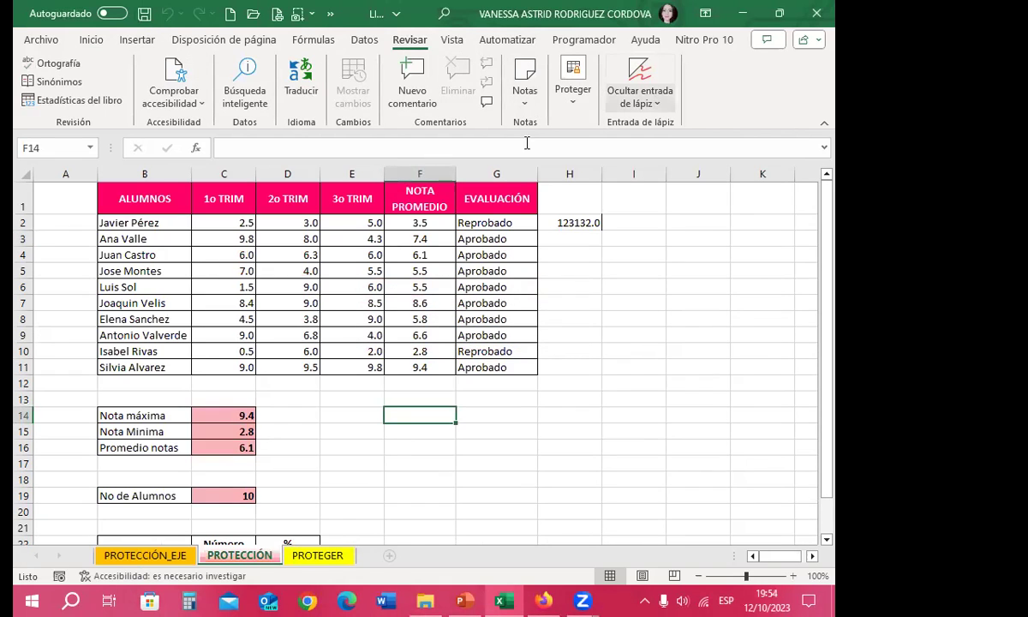
Add a test sheet Hoja1, then delete it and select column C
{"action": "left_click", "coordinate": [390, 556]}
{"action": "right_click", "coordinate": [306, 556]}
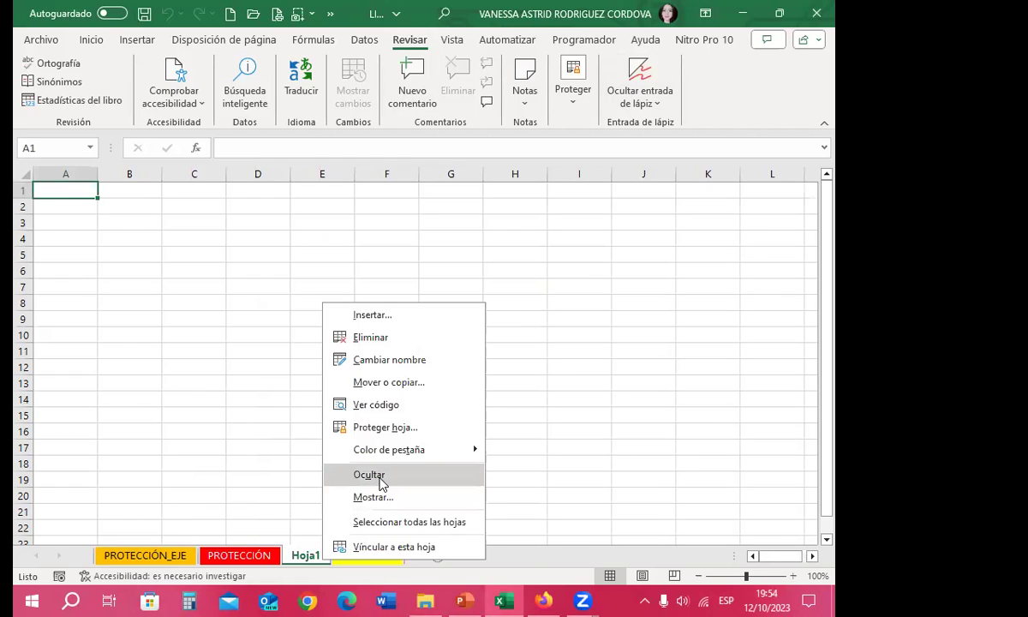
{"action": "left_click", "coordinate": [383, 337]}
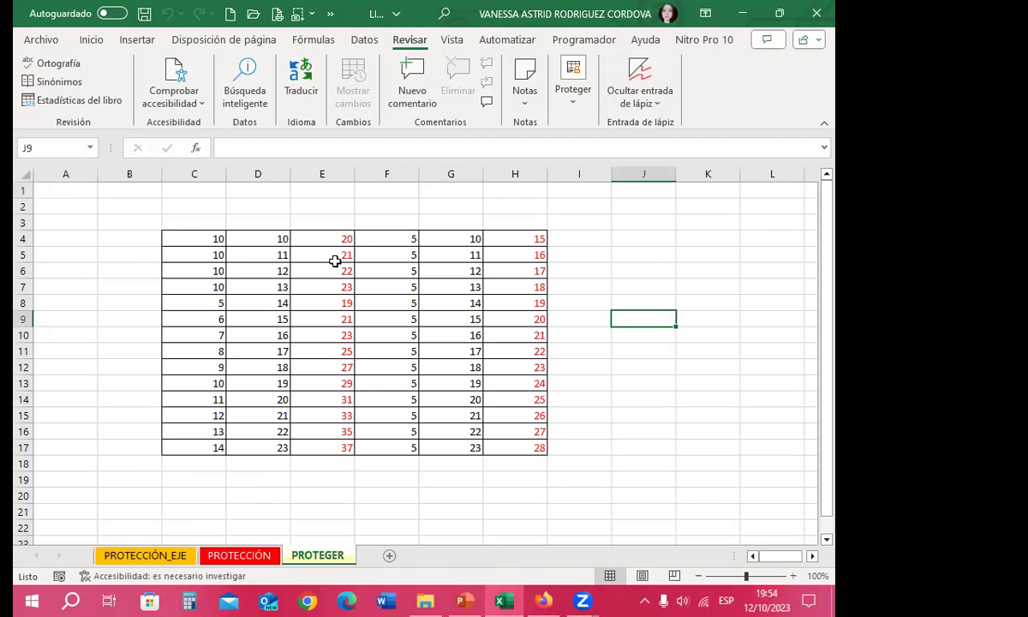
{"action": "left_click", "coordinate": [193, 174]}
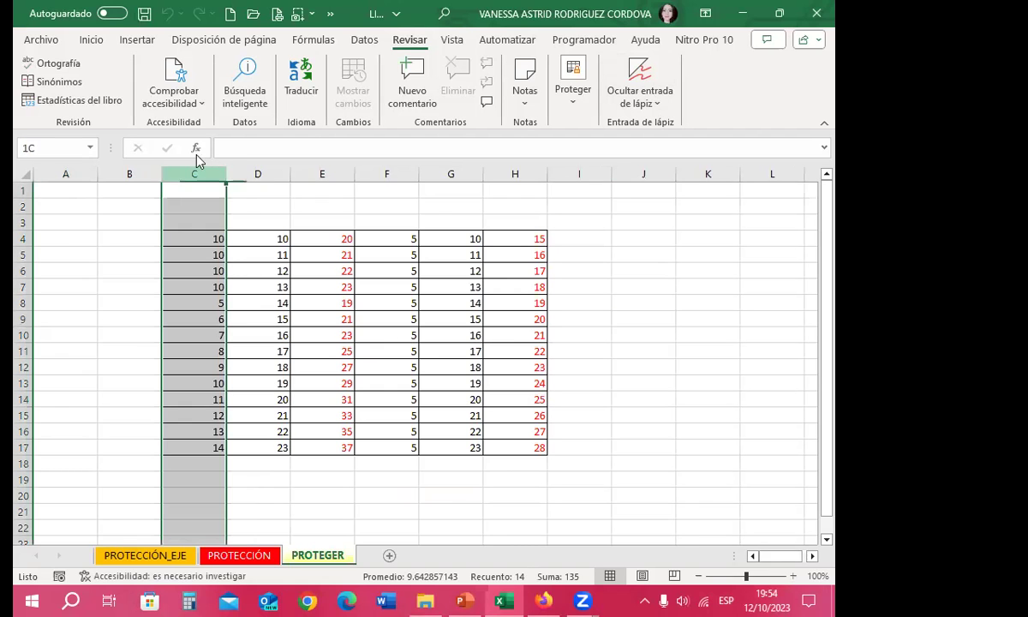
{"action": "left_click", "coordinate": [89, 241]}
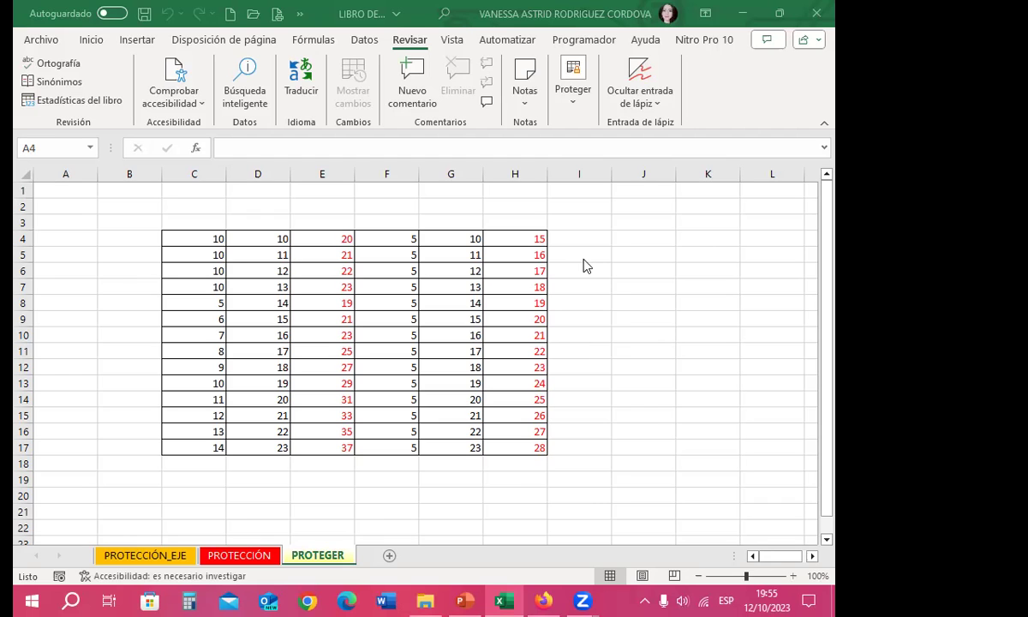
{"action": "mouse_move", "coordinate": [214, 236]}
{"action": "left_mouse_down"}
{"action": "mouse_move", "coordinate": [521, 438]}
{"action": "mouse_move", "coordinate": [522, 452]}
{"action": "left_mouse_up"}
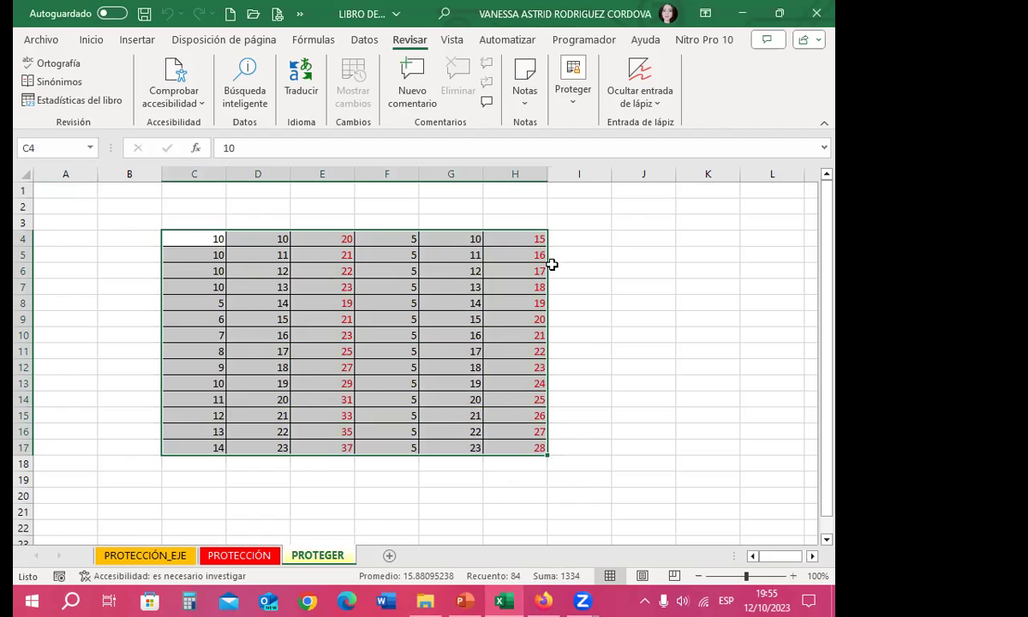
{"action": "left_click_drag", "start_coordinate": [585, 239], "coordinate": [572, 447]}
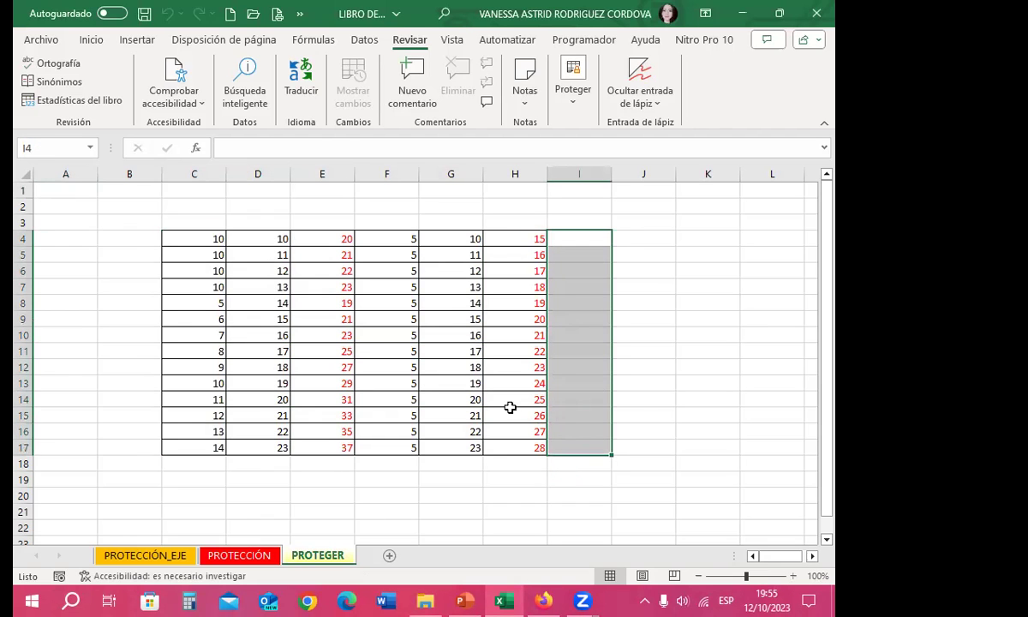
{"action": "left_click_drag", "start_coordinate": [654, 240], "coordinate": [647, 447]}
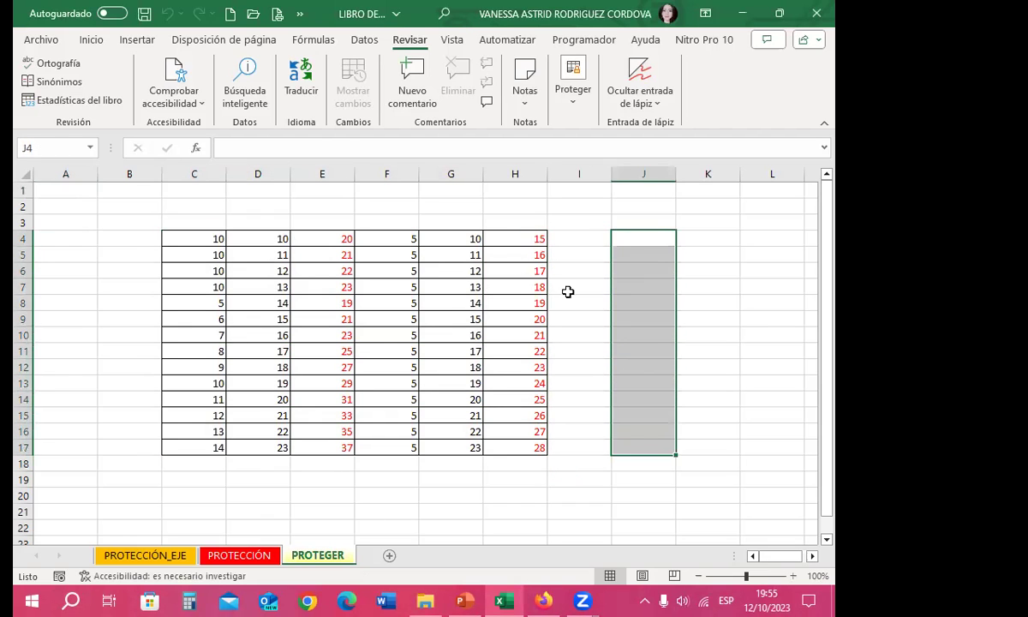
{"action": "left_click_drag", "start_coordinate": [579, 240], "coordinate": [582, 430]}
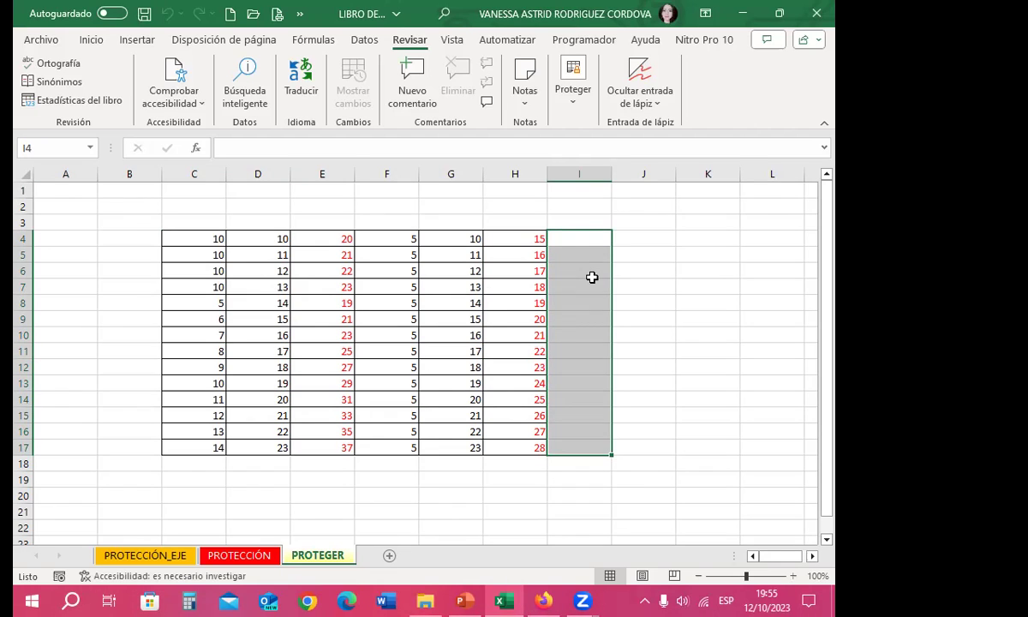
{"action": "left_click_drag", "start_coordinate": [587, 236], "coordinate": [619, 443]}
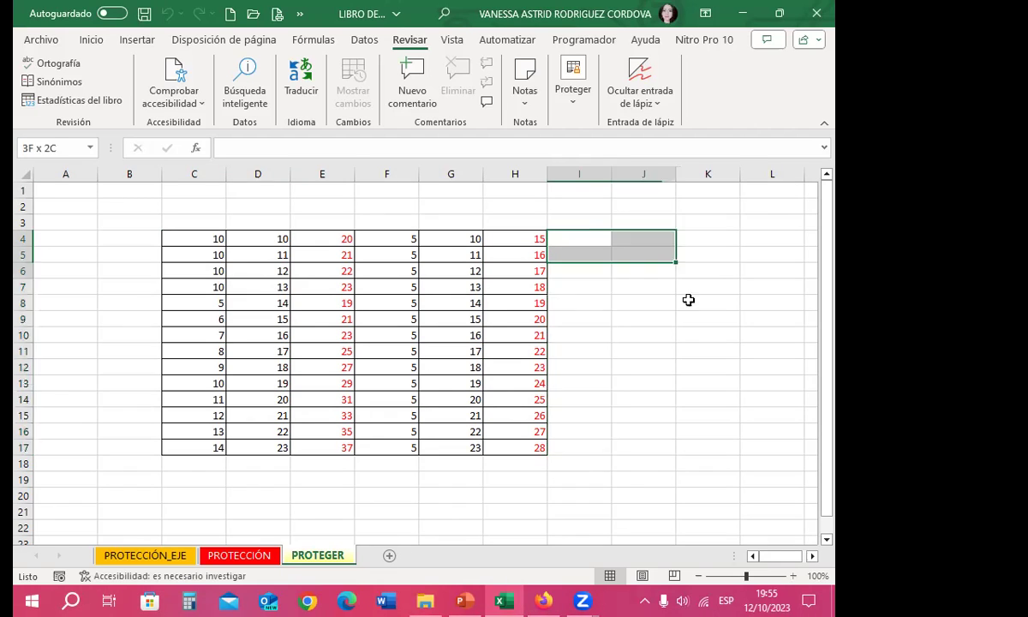
{"action": "left_click", "coordinate": [585, 238]}
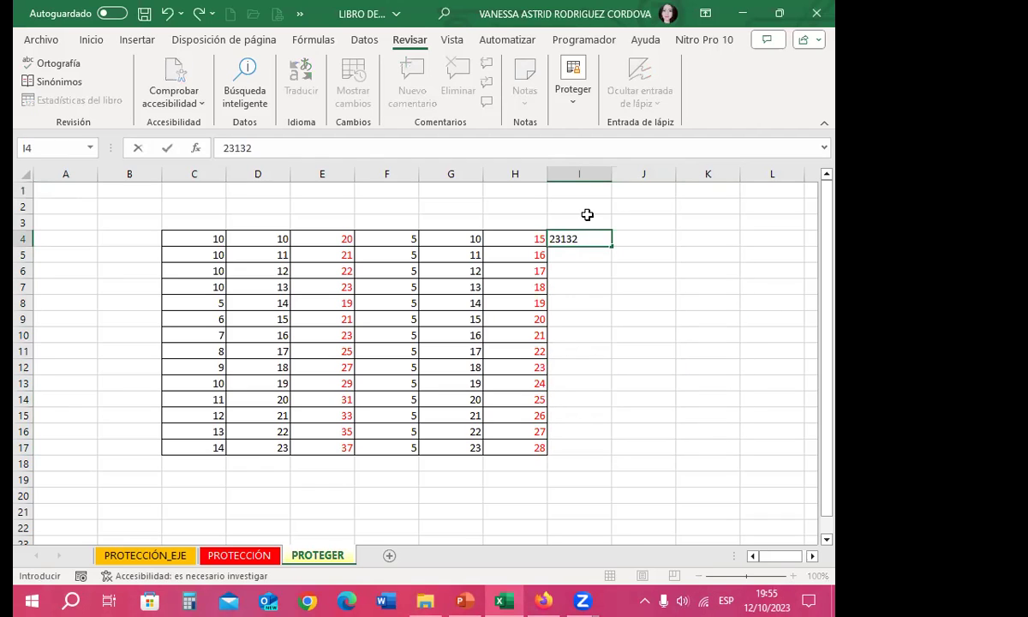
{"action": "key", "text": "Return"}
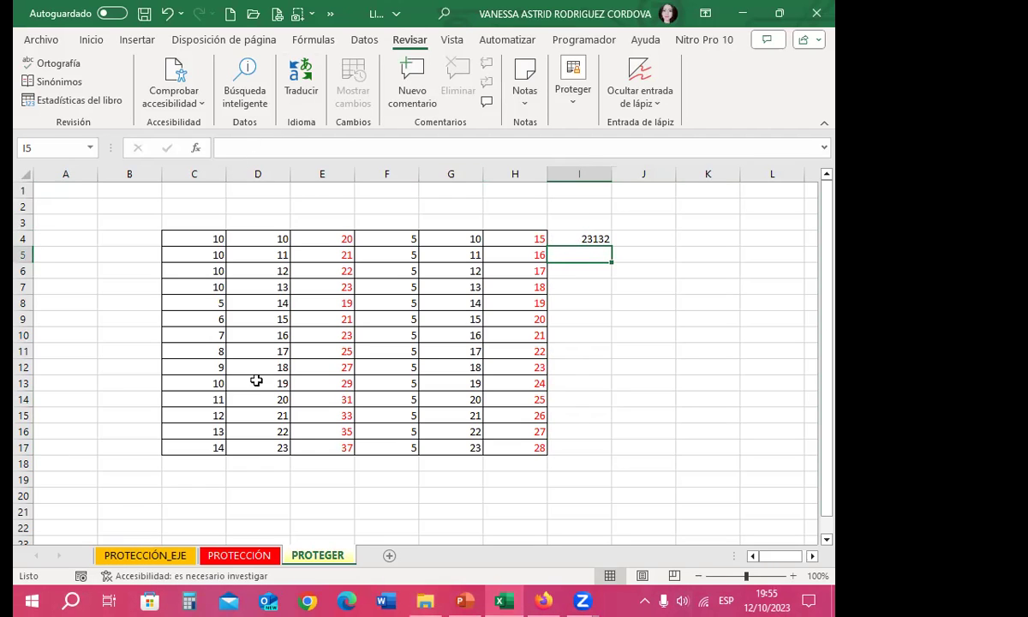
{"action": "left_click", "coordinate": [564, 237]}
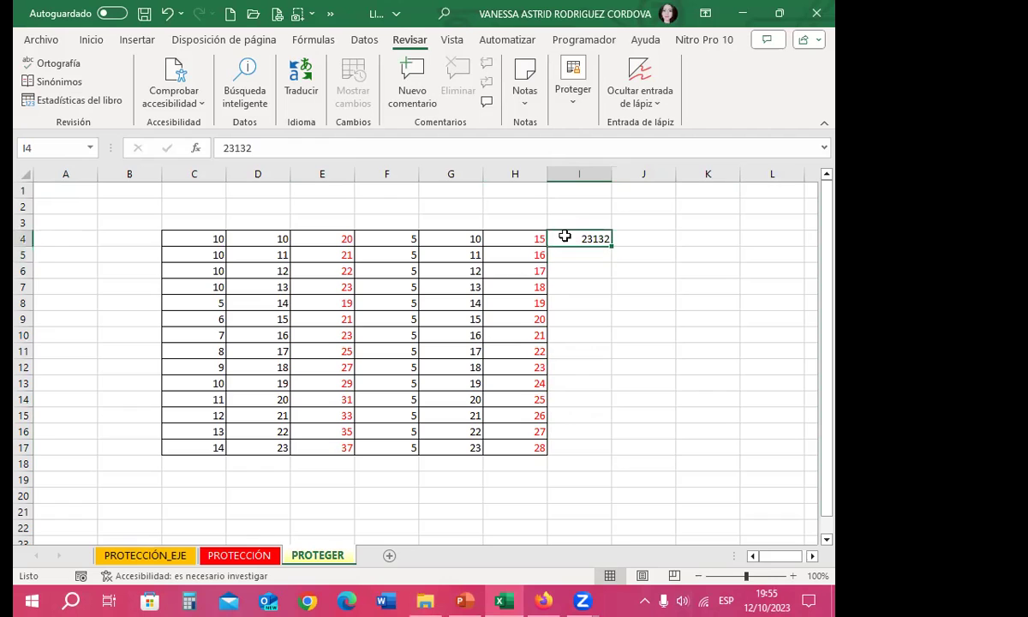
{"action": "key", "text": "Delete"}
{"action": "left_click", "coordinate": [570, 284]}
{"action": "left_click", "coordinate": [561, 241]}
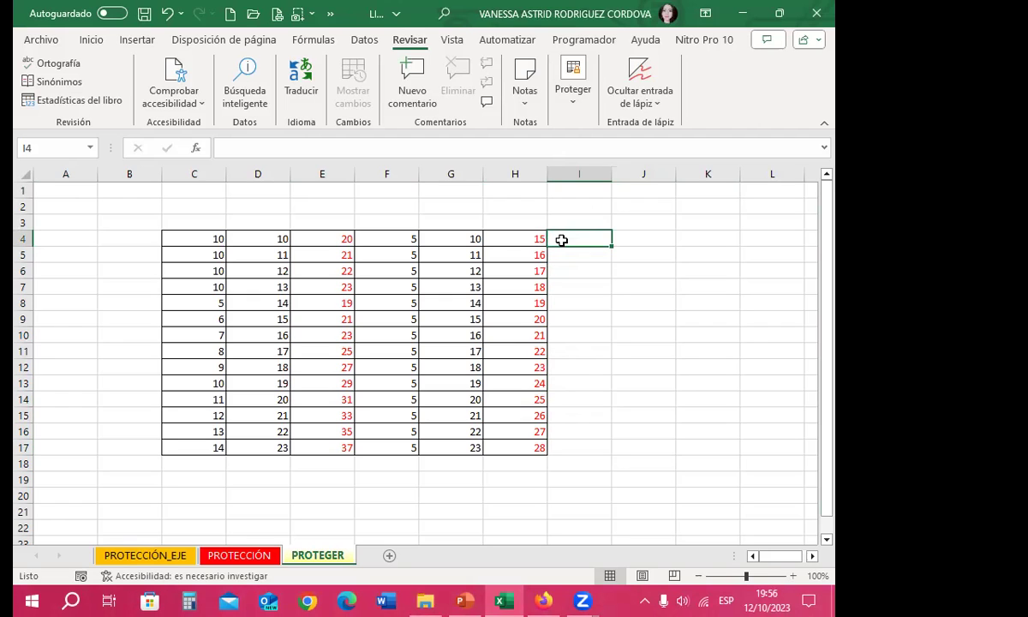
{"action": "left_click", "coordinate": [553, 300]}
{"action": "left_click", "coordinate": [580, 274]}
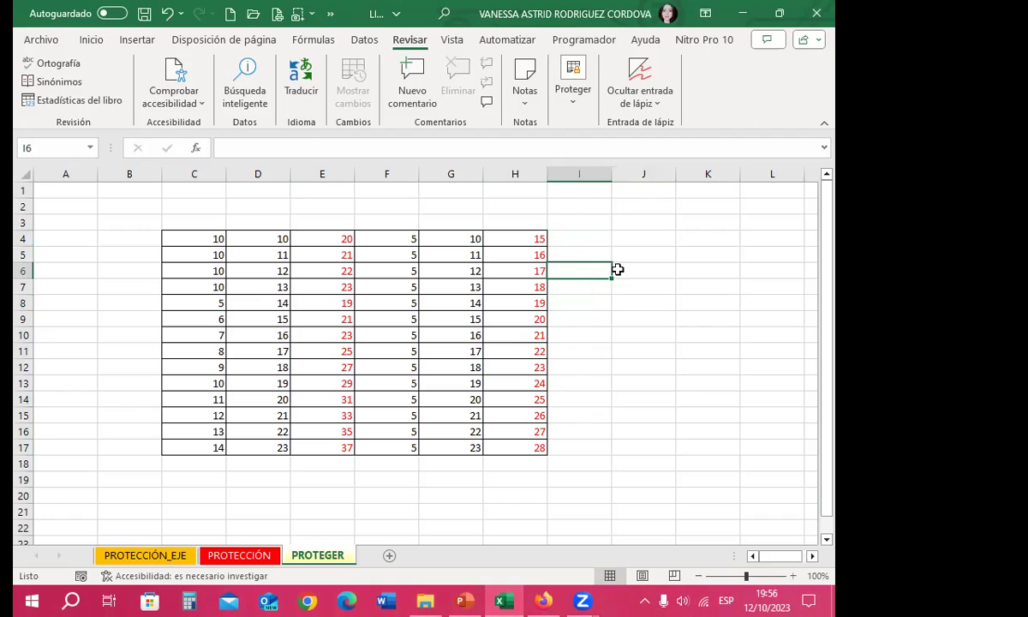
{"action": "left_click", "coordinate": [574, 347]}
{"action": "left_click", "coordinate": [373, 248]}
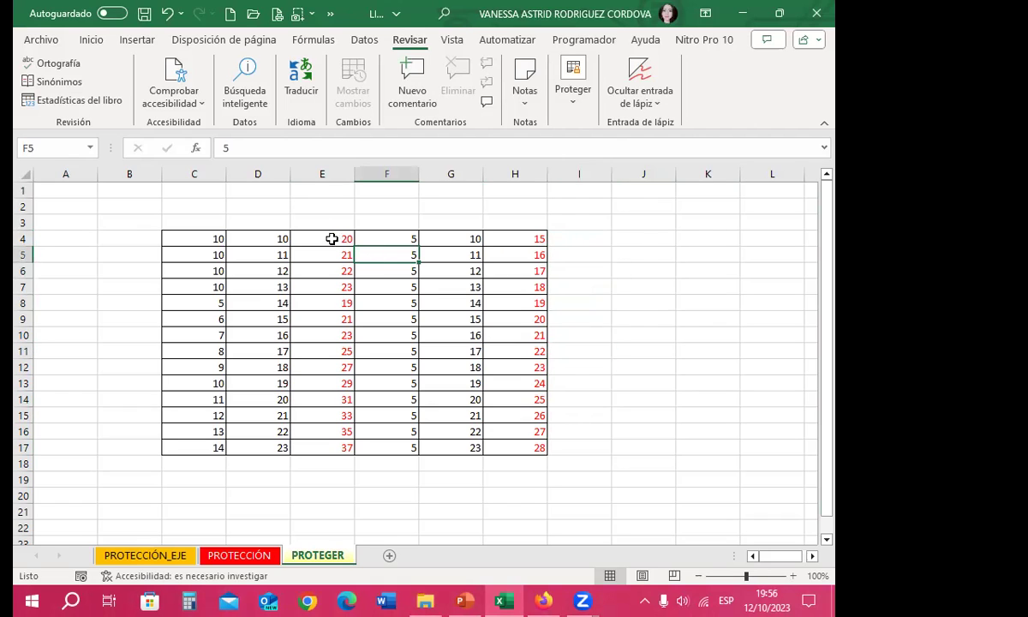
{"action": "left_click", "coordinate": [332, 236]}
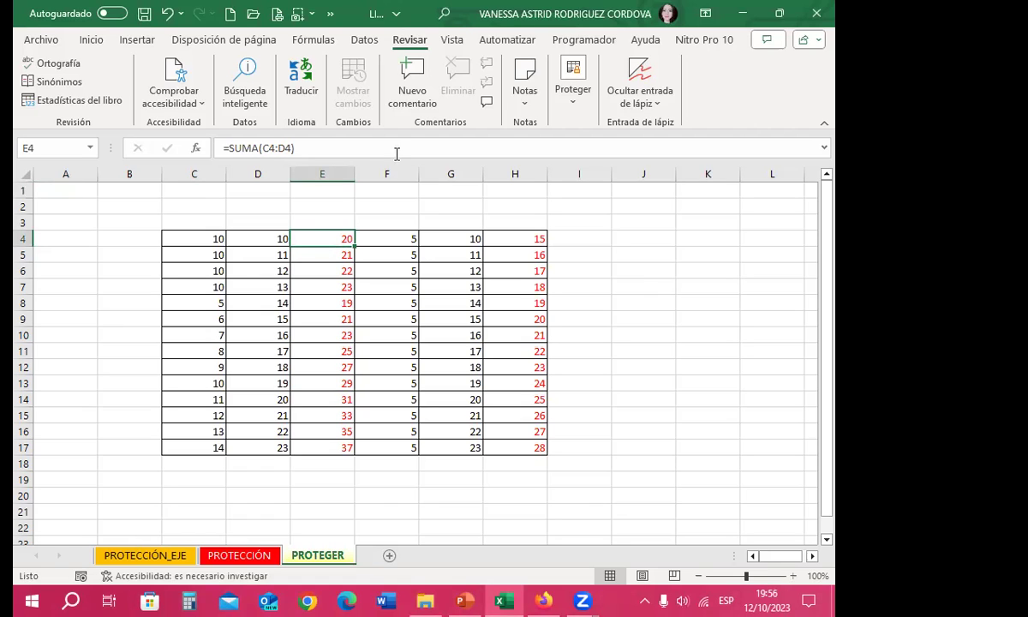
{"action": "left_click", "coordinate": [299, 205]}
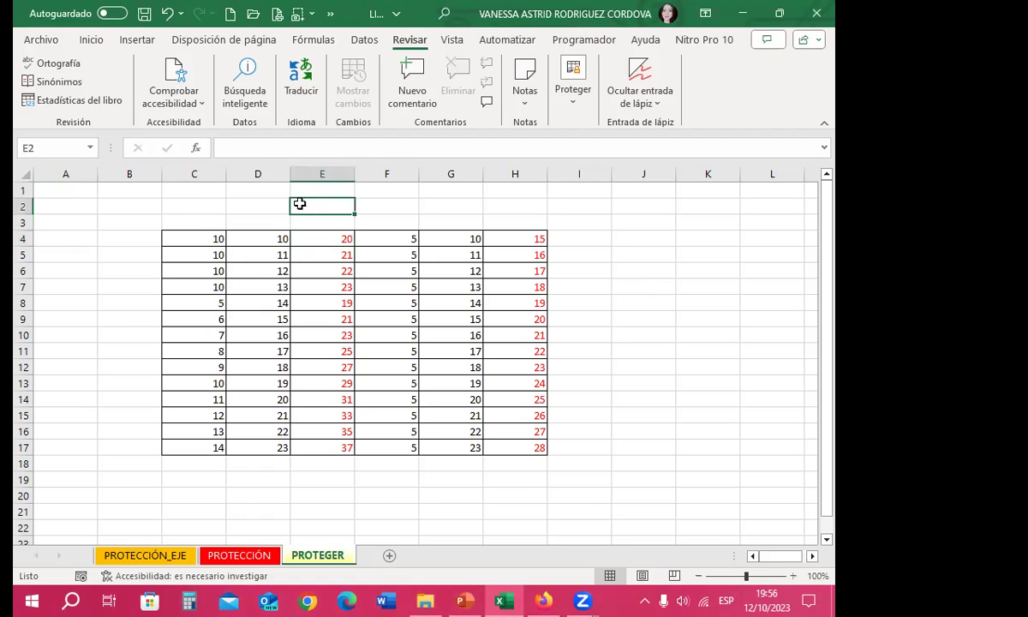
{"action": "left_click", "coordinate": [574, 93]}
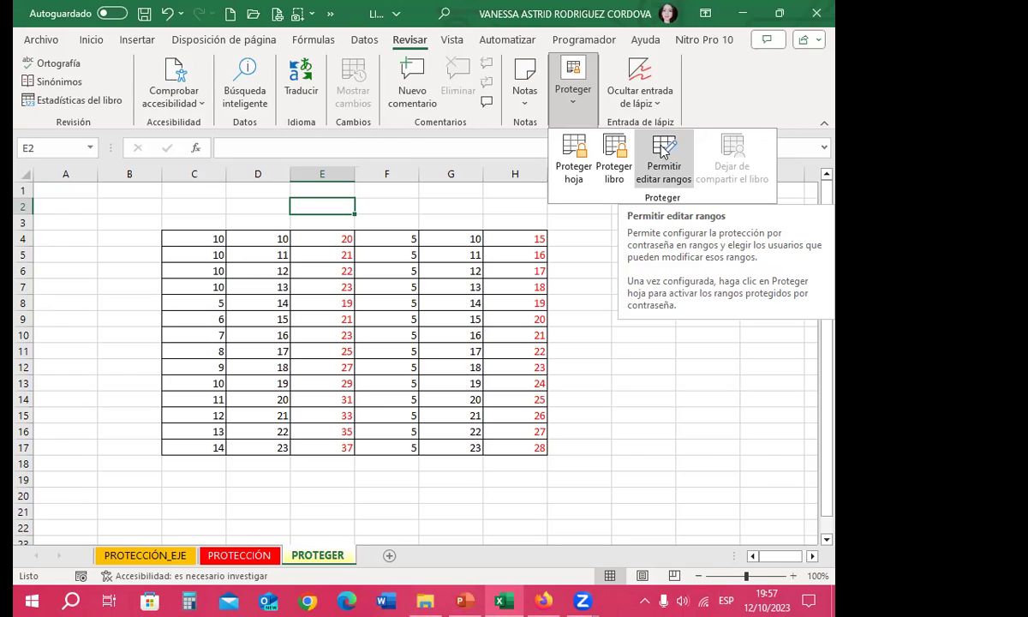
{"action": "left_click", "coordinate": [445, 193]}
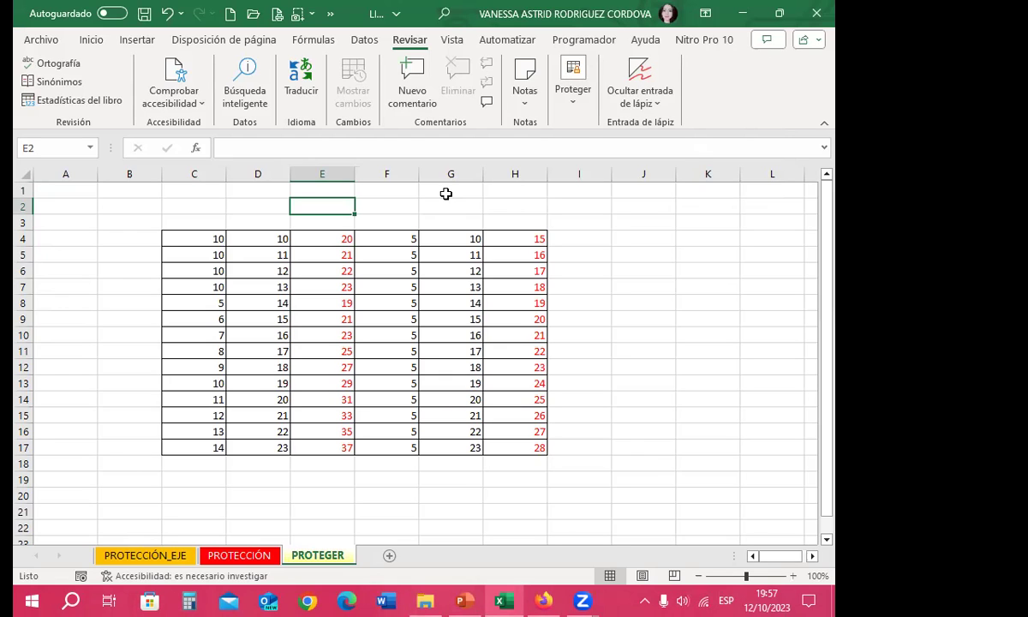
{"action": "left_click", "coordinate": [390, 238]}
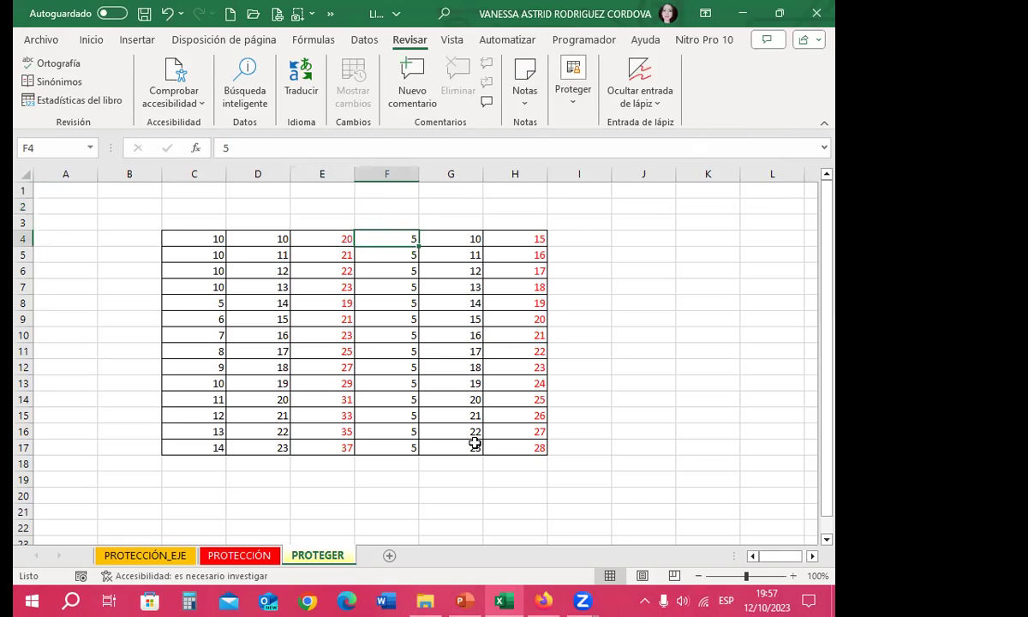